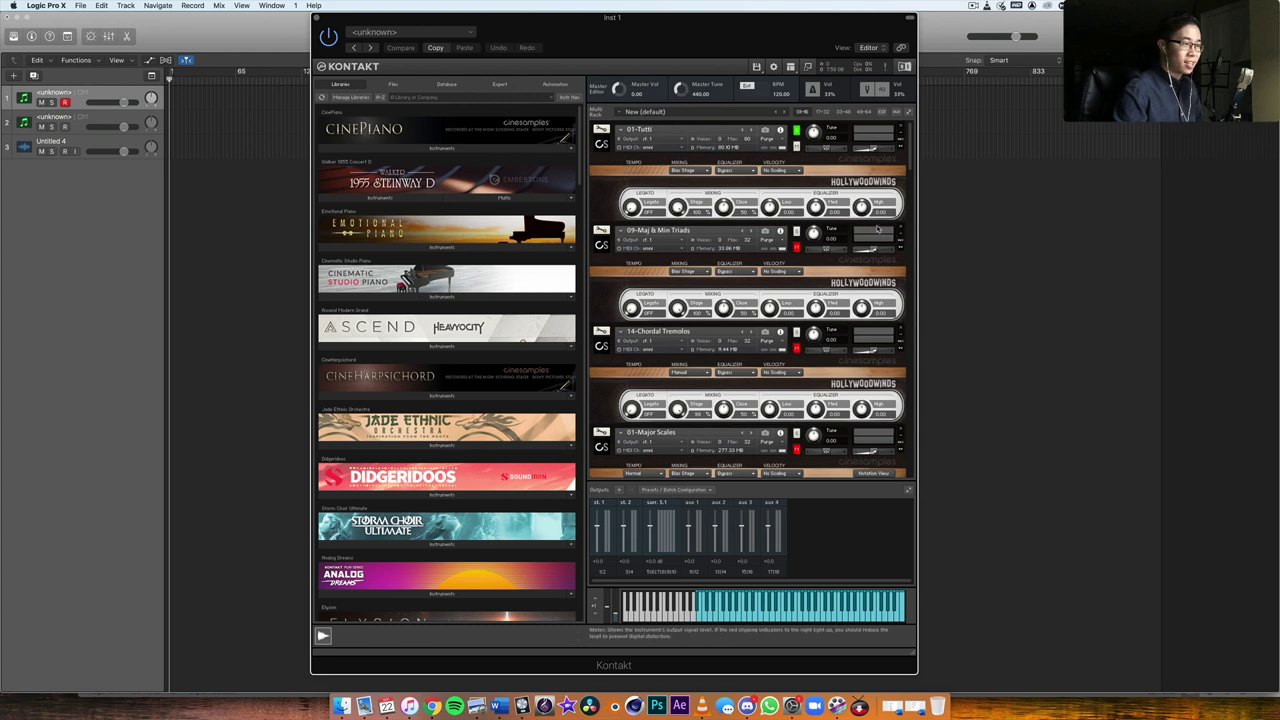
pyautogui.scroll(-5, 852, 231)
pyautogui.scroll(5, 860, 175)
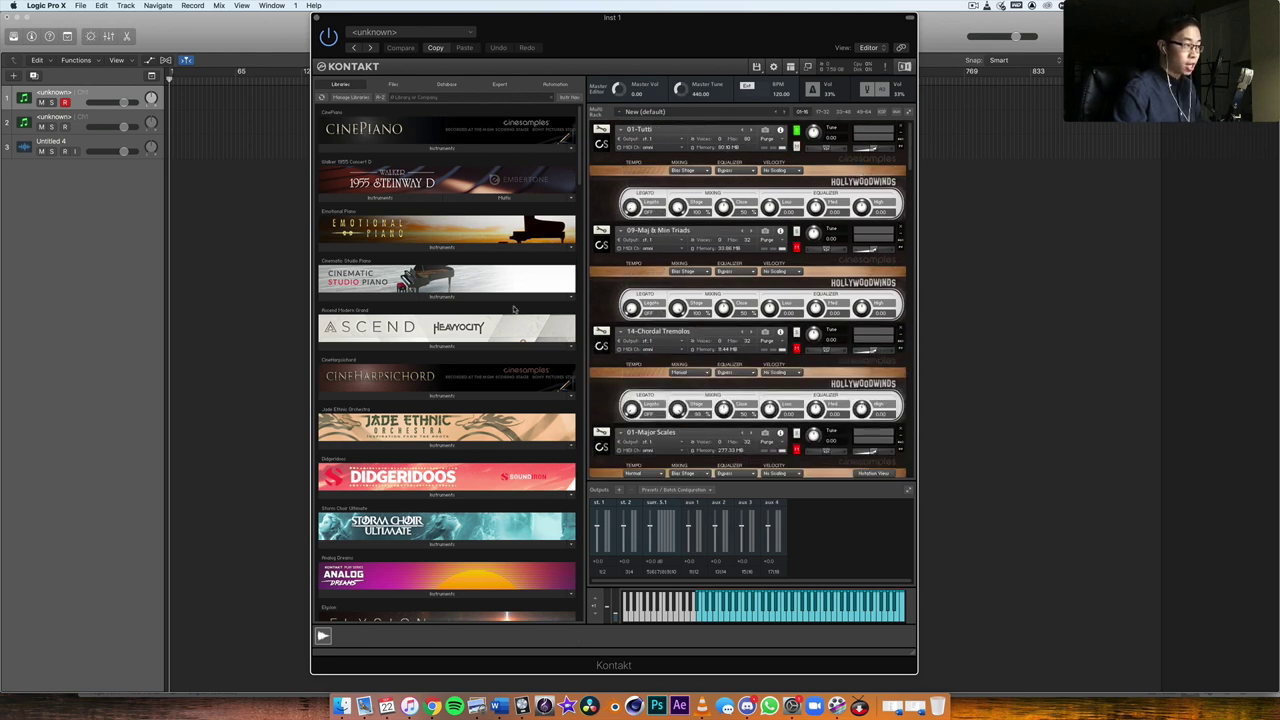
pyautogui.scroll(-10, 532, 272)
pyautogui.scroll(-15, 532, 272)
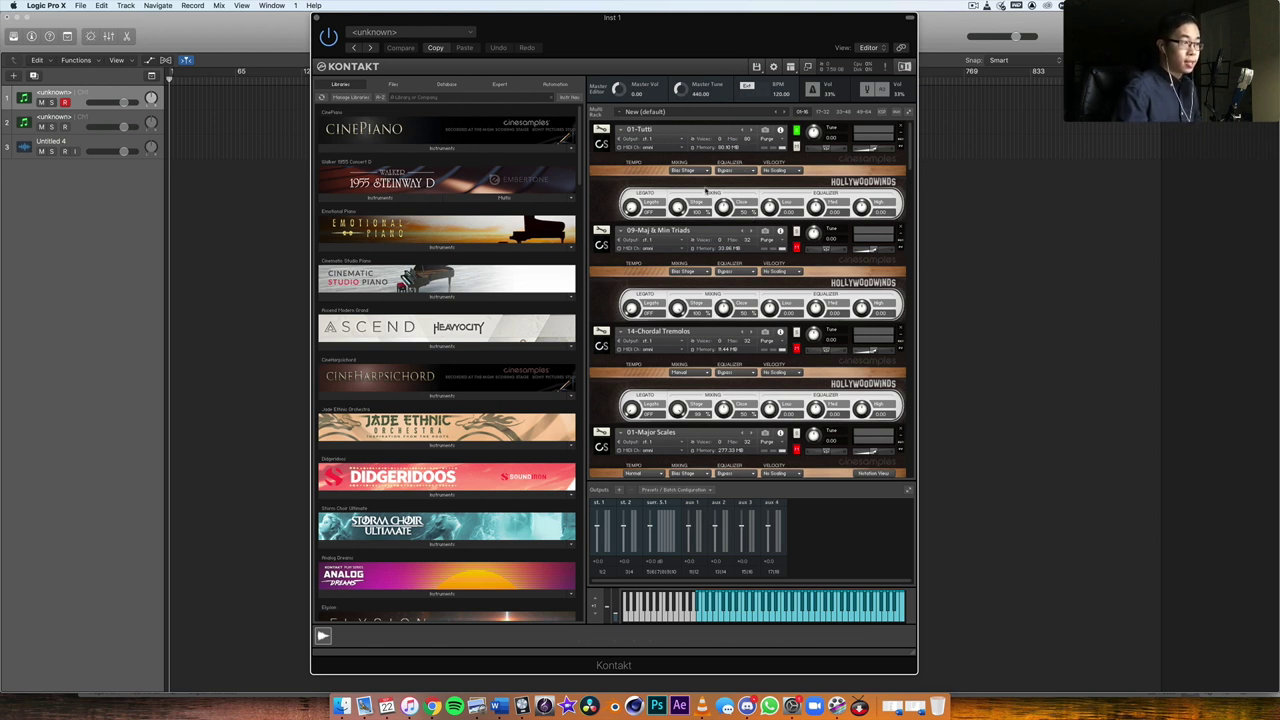
# Step: Shift the Kontakt window slightly left and list the instrument folders of the Hollywoodwinds library
pyautogui.moveTo(736, 48); pyautogui.dragTo(706, 48)
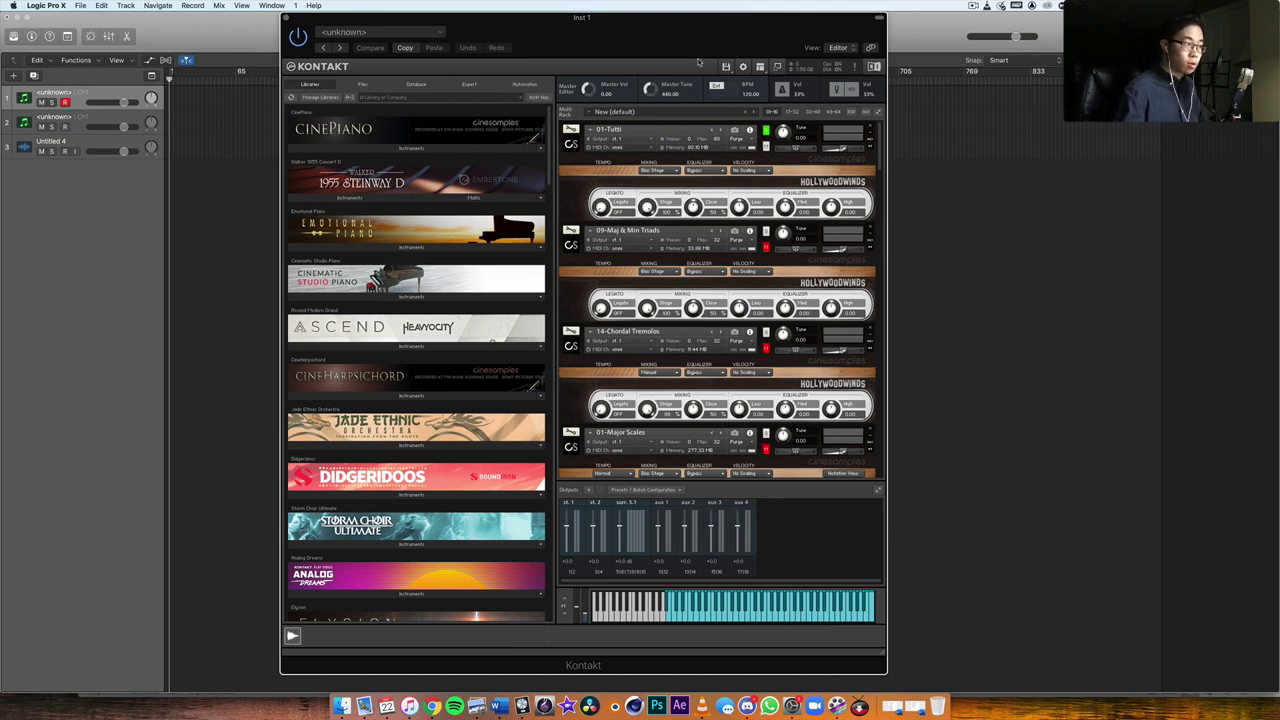
pyautogui.scroll(-15, 373, 327)
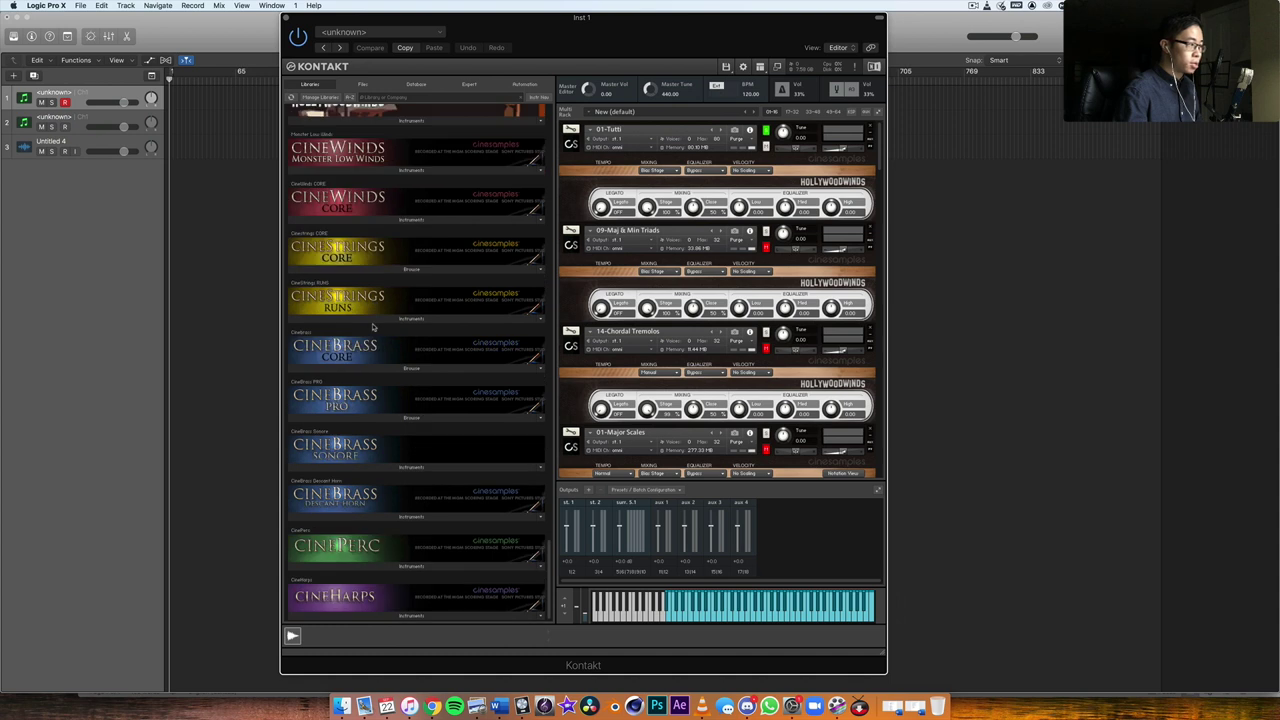
pyautogui.scroll(2, 373, 327)
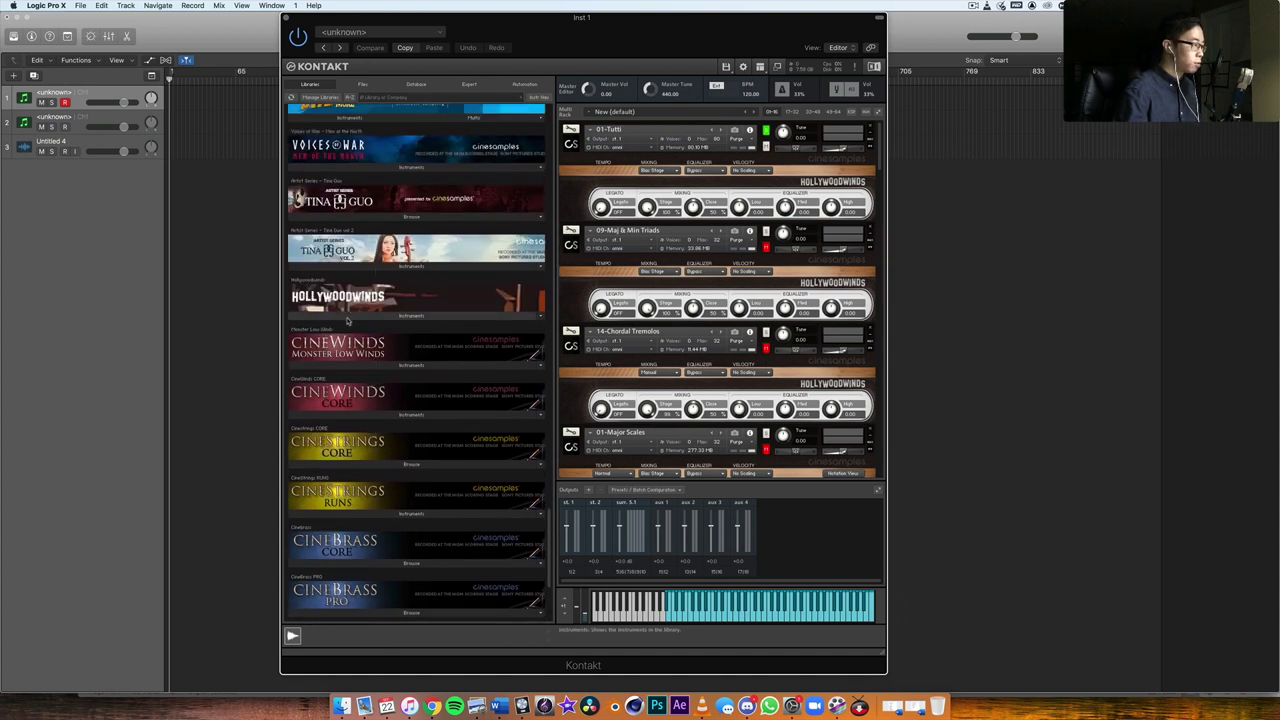
pyautogui.click(352, 318)
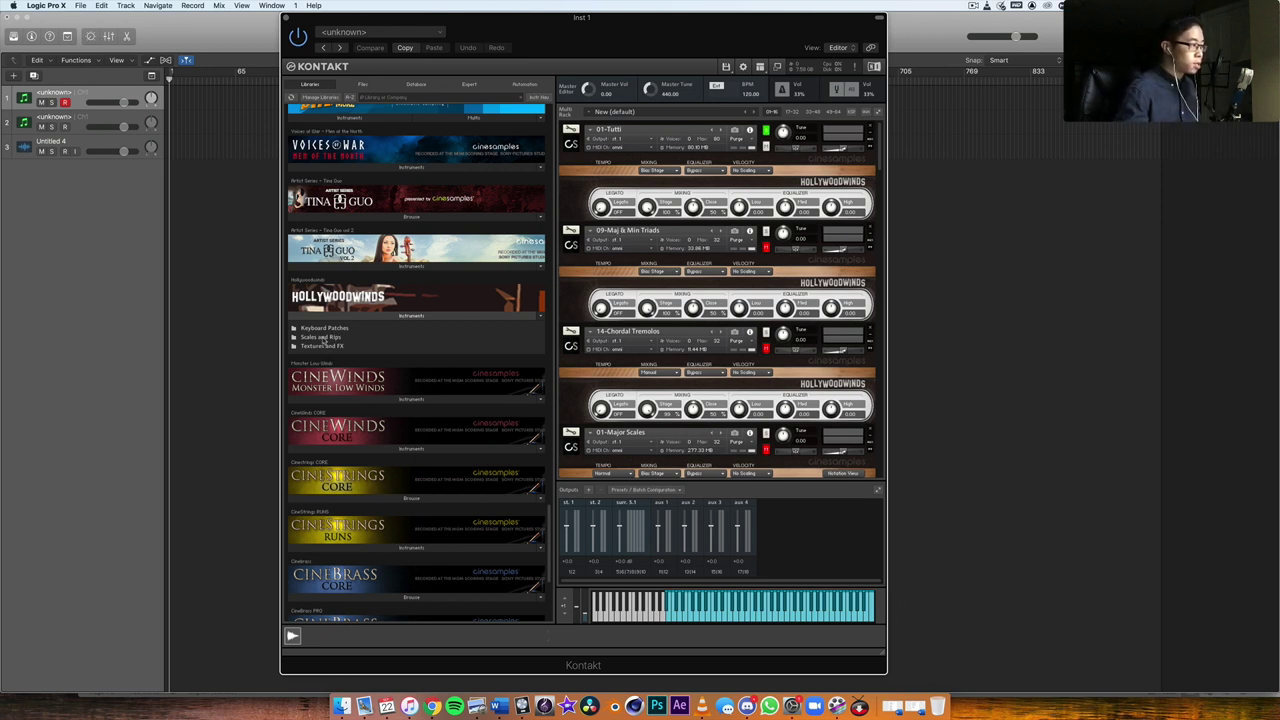
# Step: View the patch lists in the Scales and Rips and Textures and FX folders of the Hollywoodwinds library
pyautogui.click(324, 339)
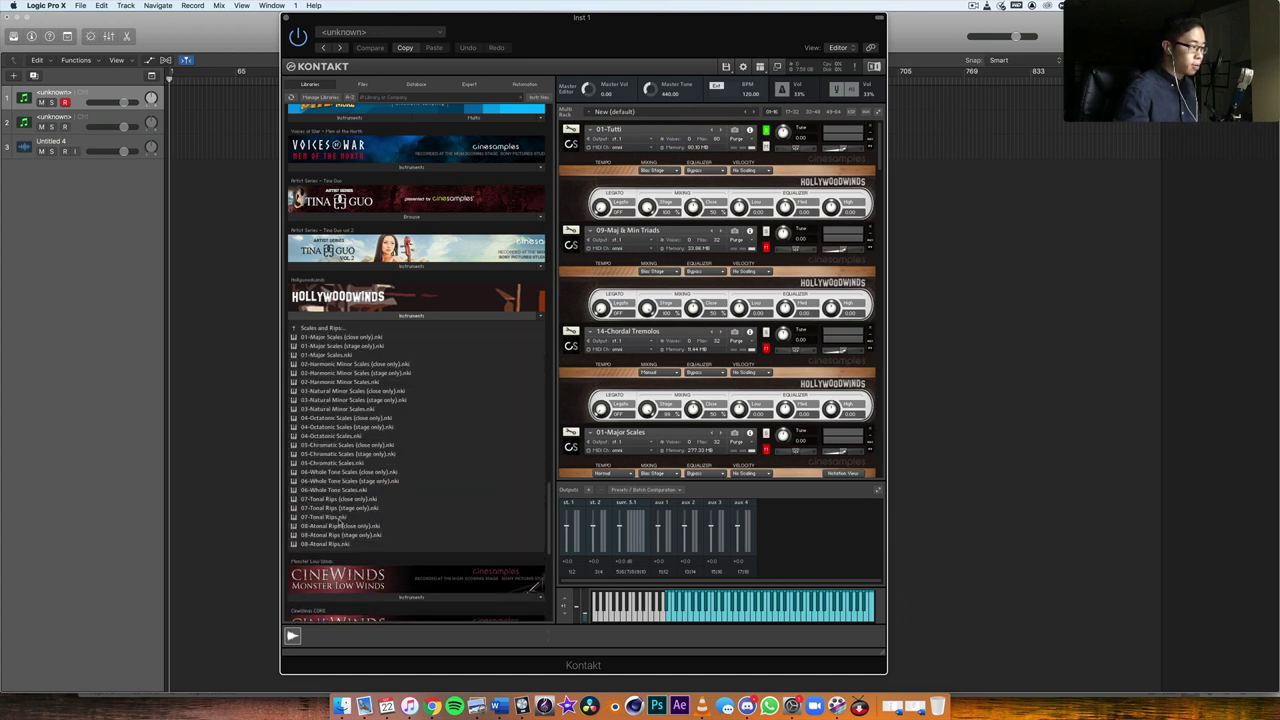
pyautogui.click(338, 330)
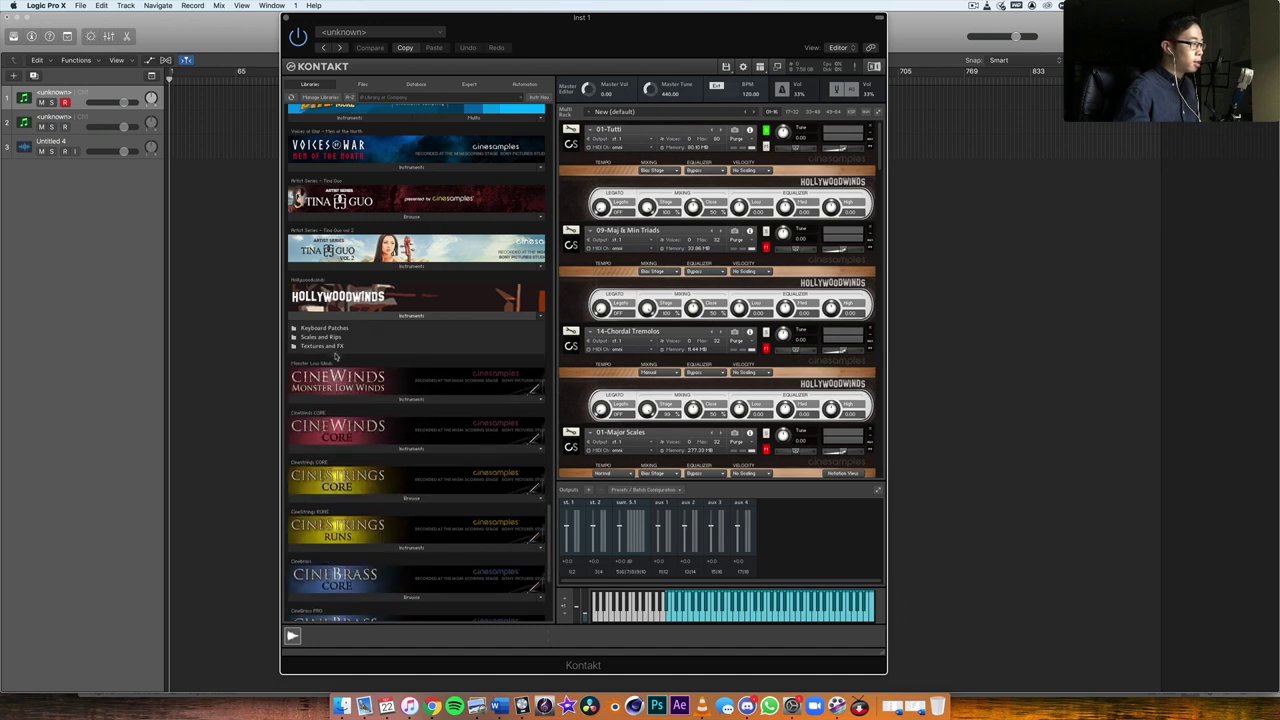
pyautogui.click(337, 347)
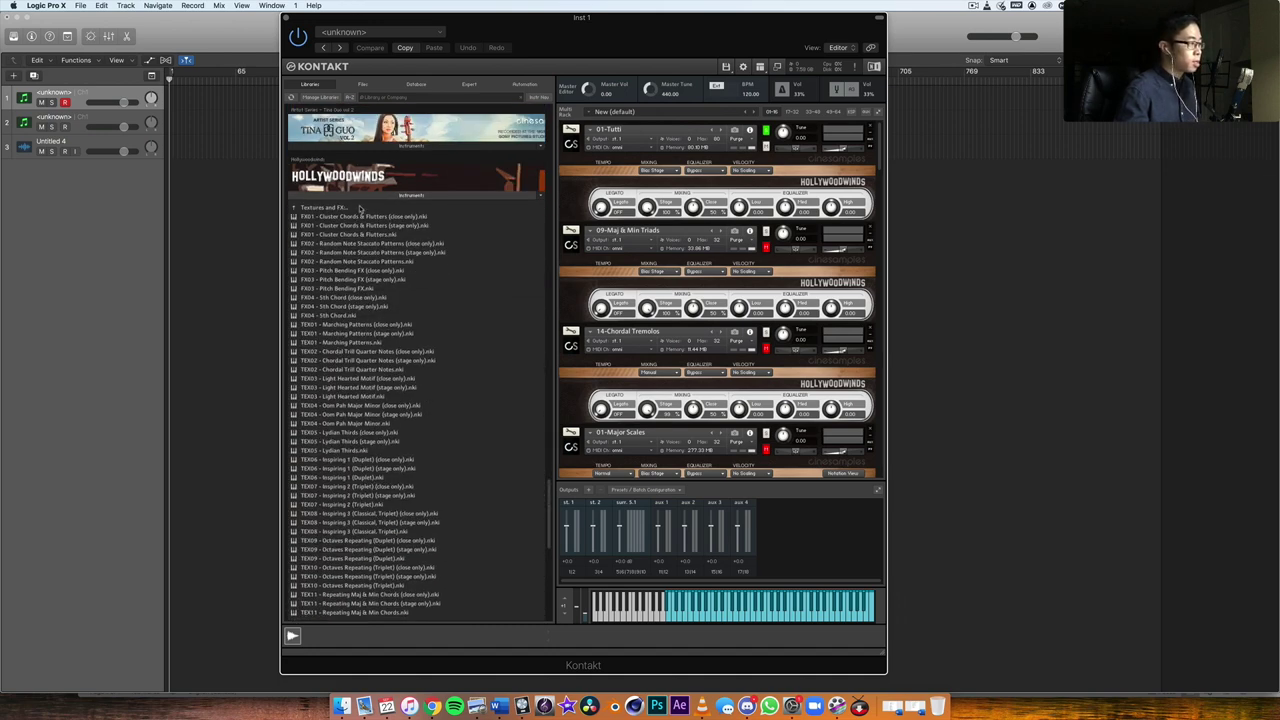
pyautogui.click(362, 208)
pyautogui.scroll(1, 440, 260)
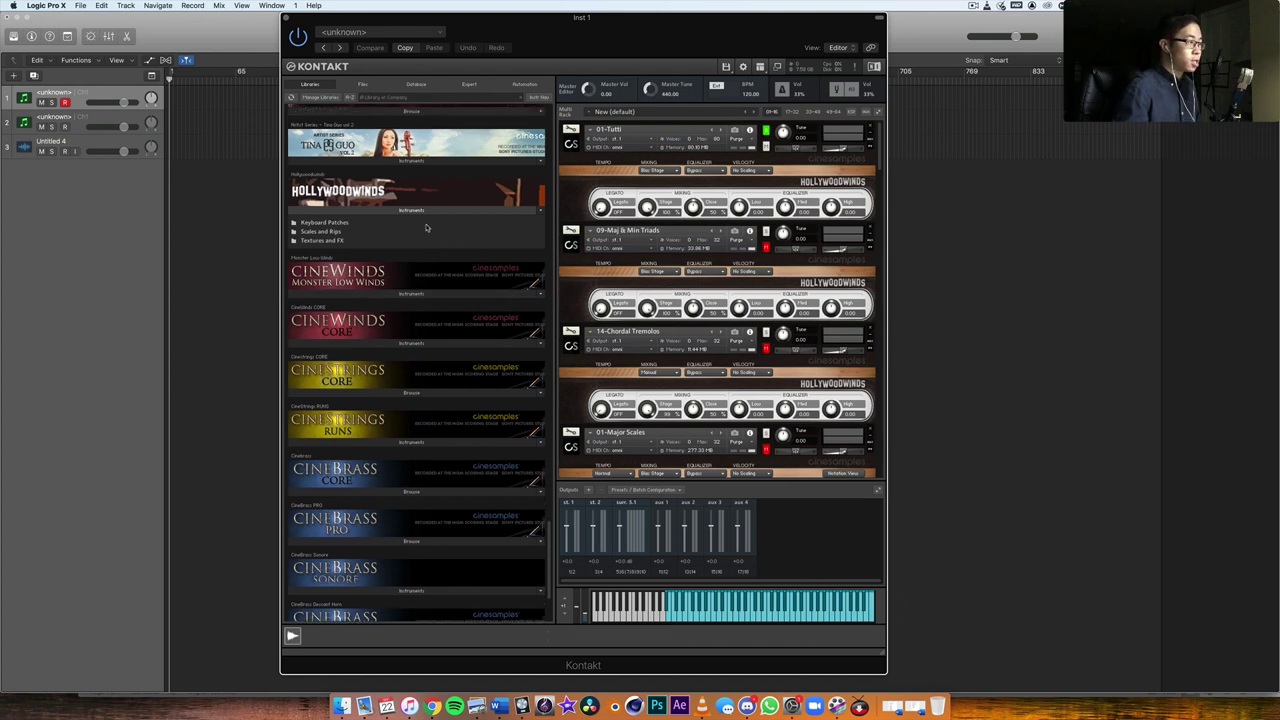
# Step: Browse the Keyboard Patches folder to 04-Tutti Staccato.nki and audition the low and high ends of the 01-Tutti patch's playable range
pyautogui.click(356, 223)
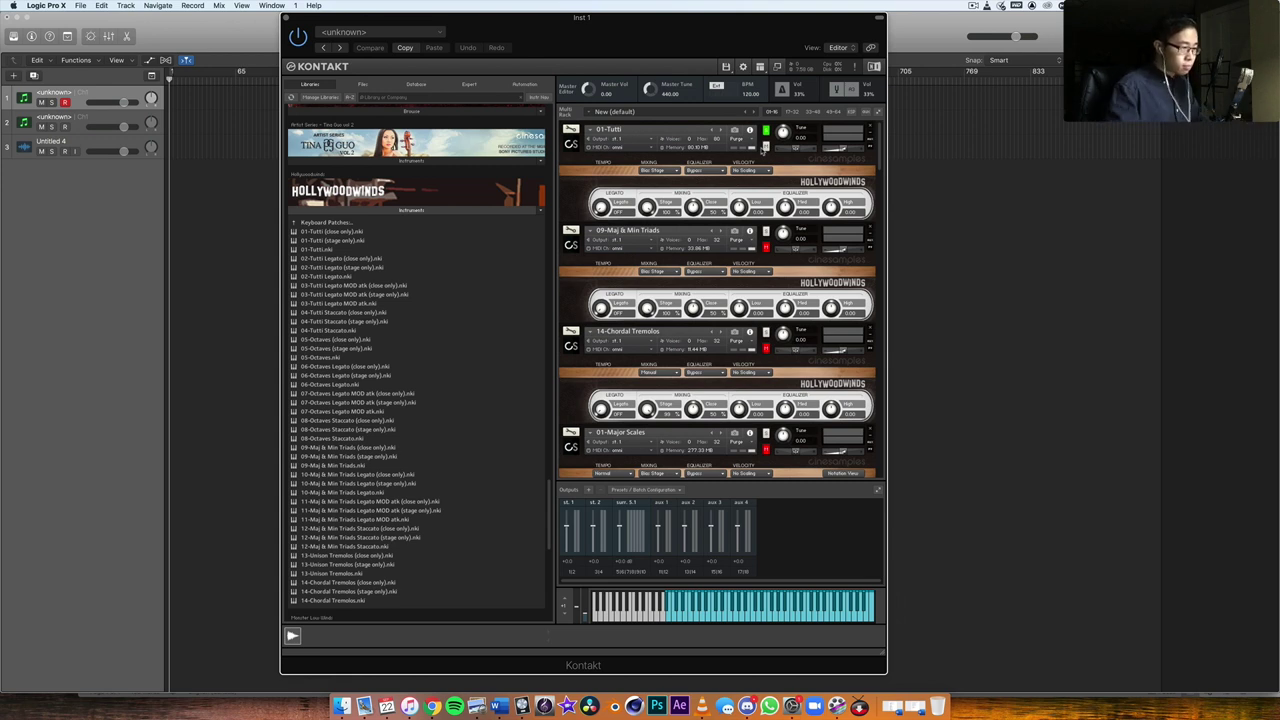
pyautogui.click(768, 140)
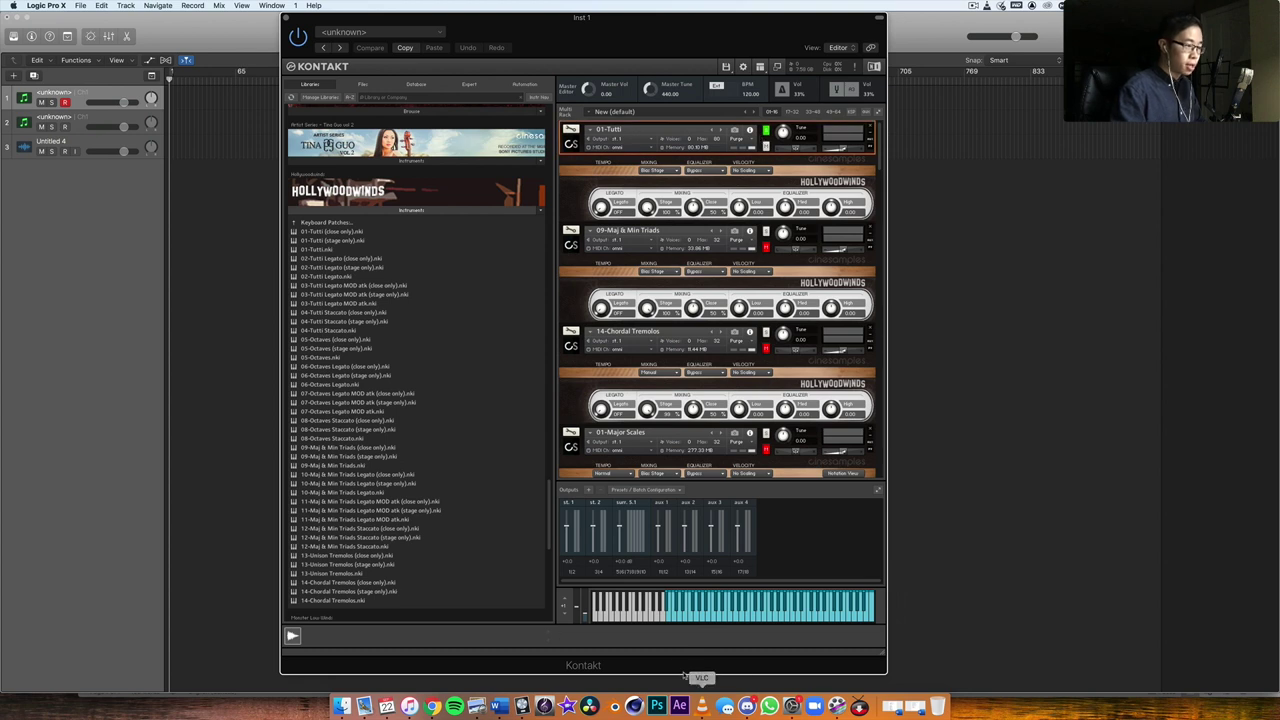
pyautogui.click(668, 620)
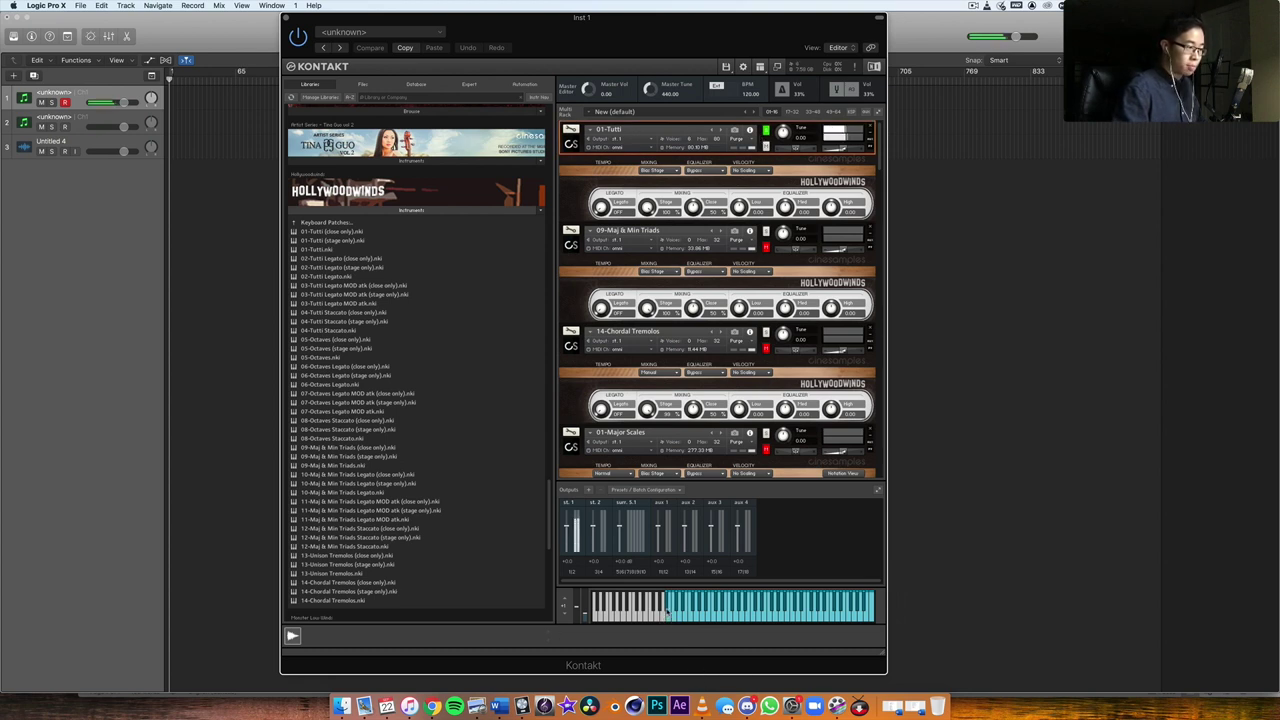
pyautogui.click(868, 620)
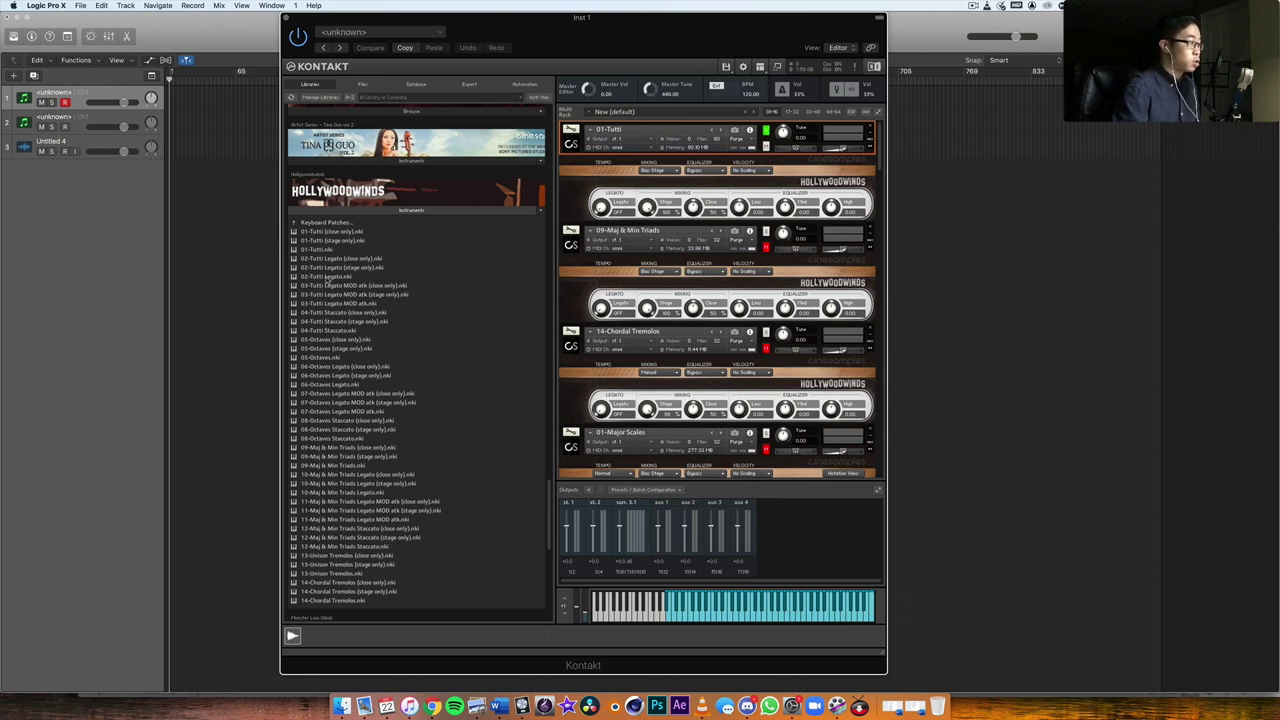
pyautogui.click(330, 331)
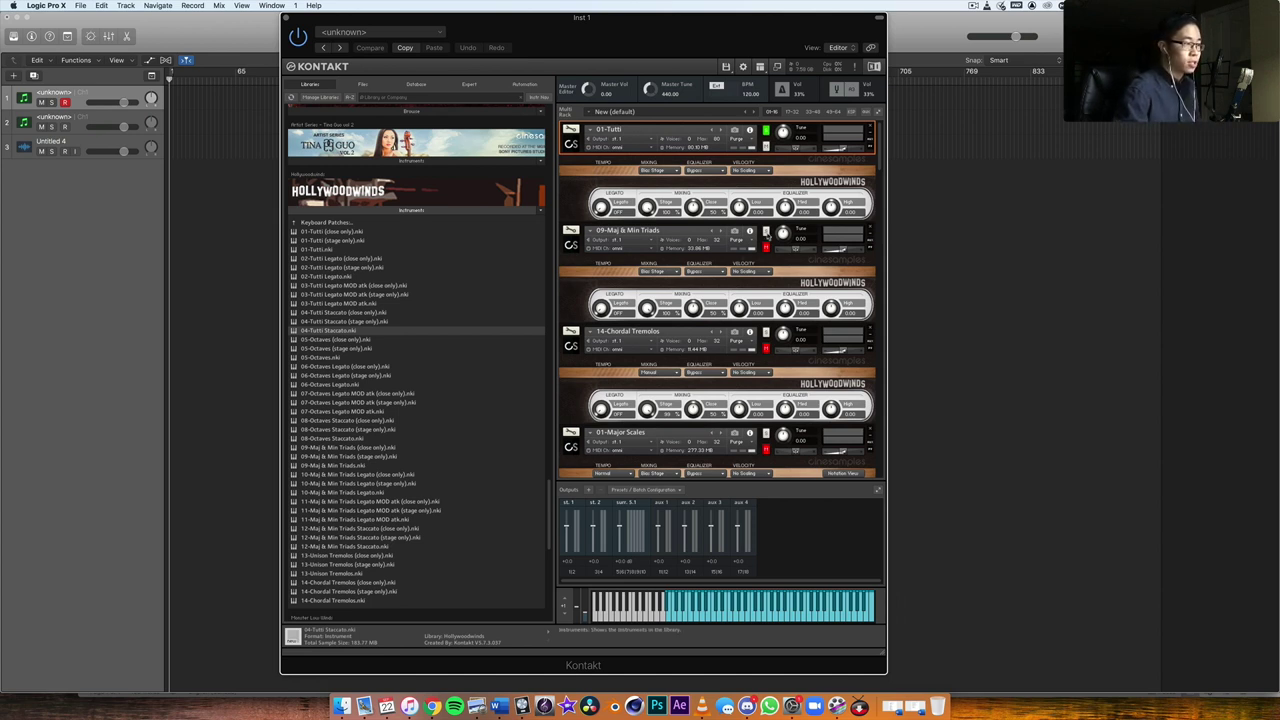
# Step: Solo the 09-Maj & Min Triads patch and audition notes in both of its coloured key ranges
pyautogui.click(740, 272)
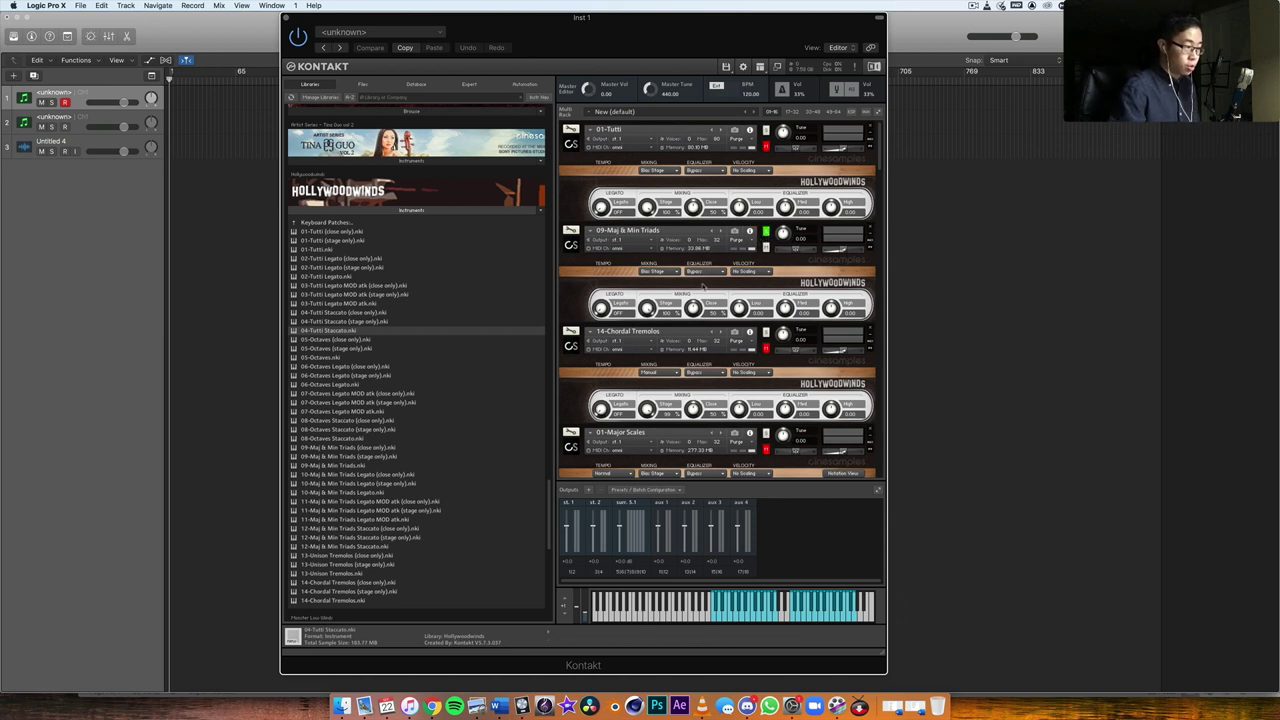
pyautogui.click(718, 612)
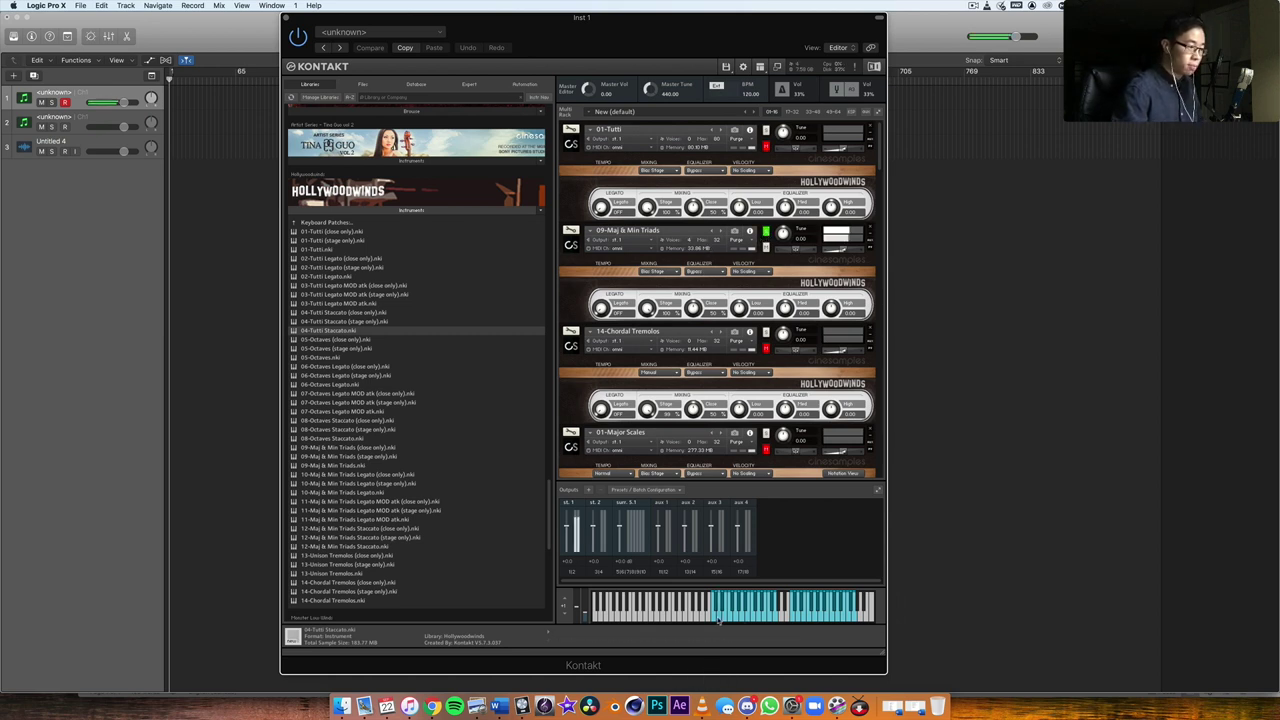
pyautogui.click(802, 620)
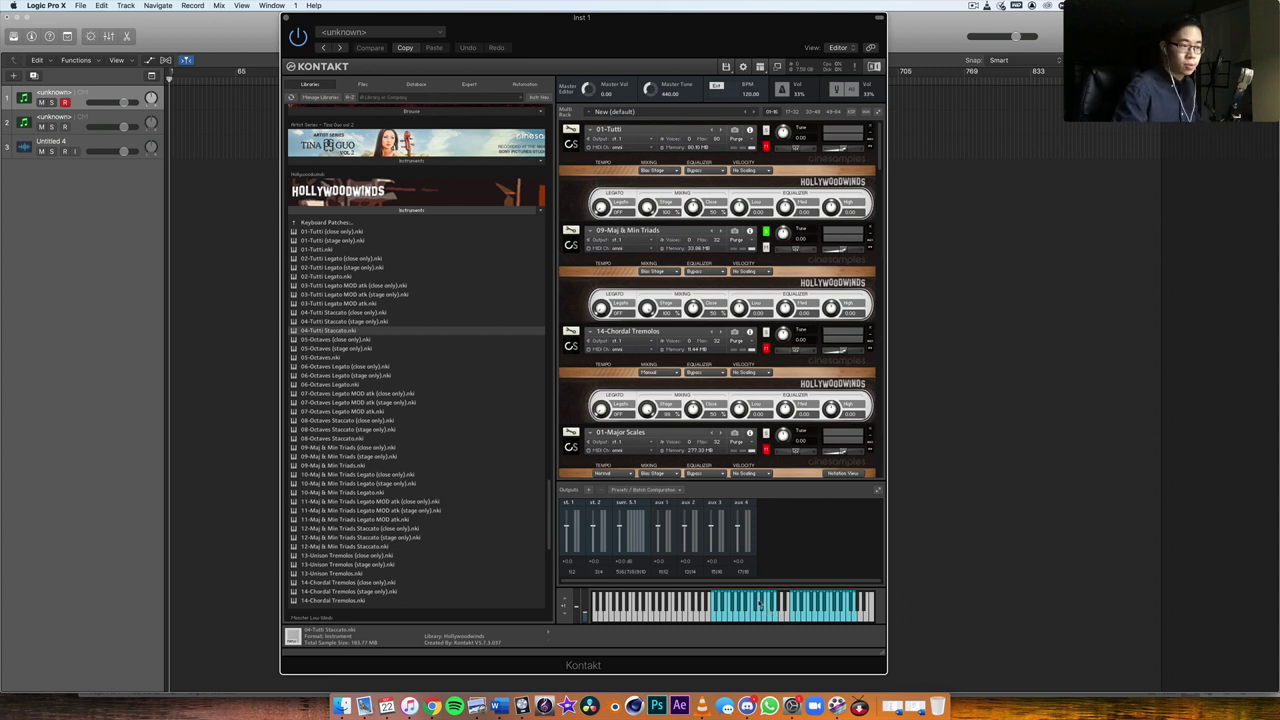
pyautogui.click(812, 617)
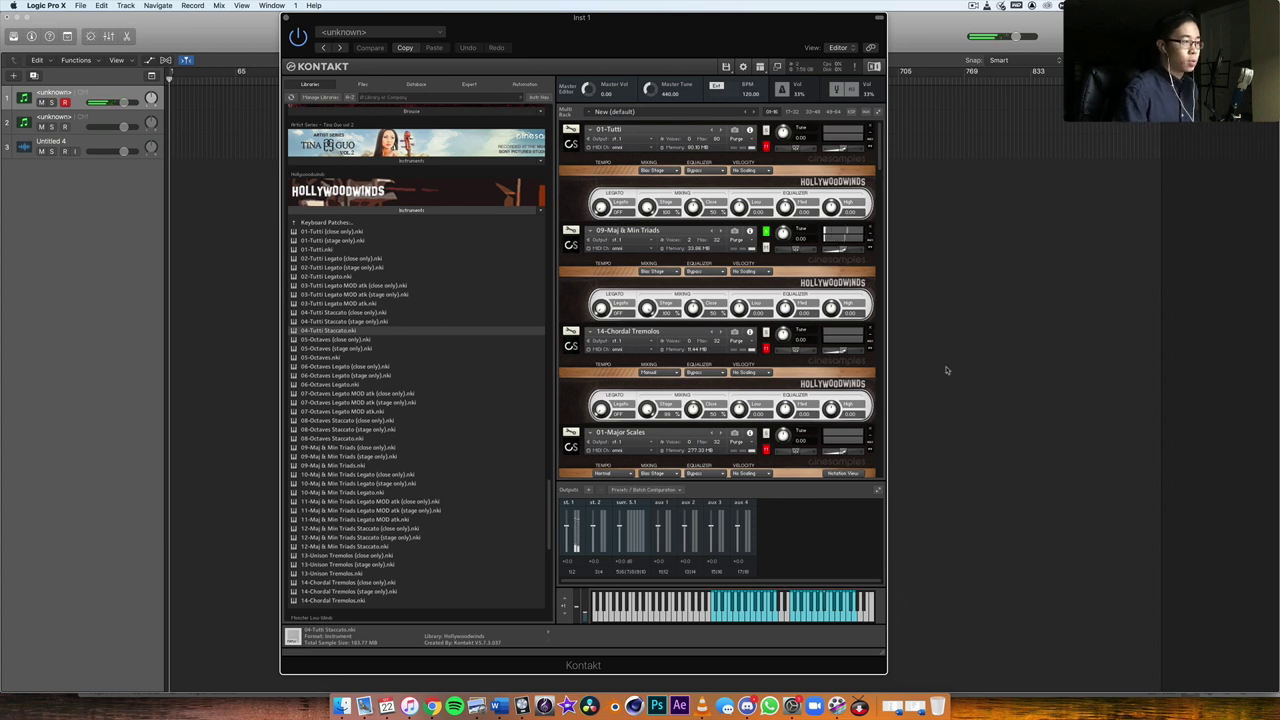
# Step: Solo the 14-Chordal Tremolos patch in the multi rack
pyautogui.click(762, 149)
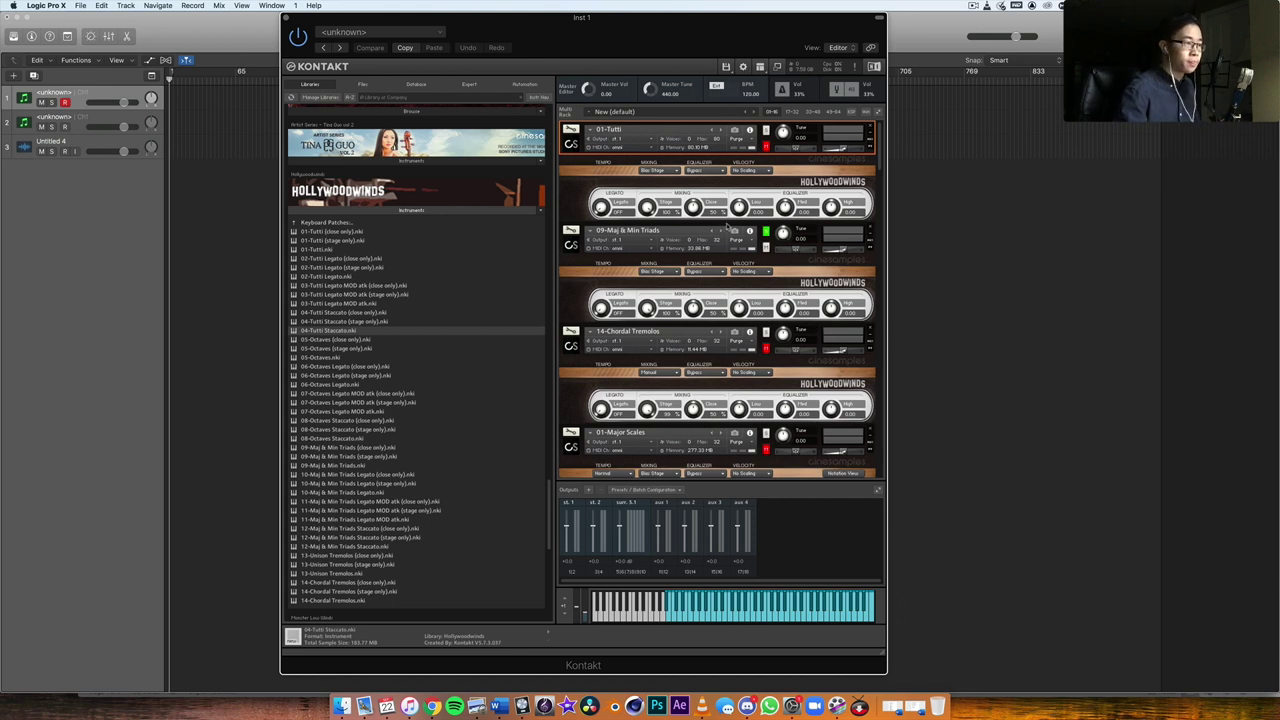
pyautogui.scroll(-1, 767, 240)
pyautogui.click(768, 289)
pyautogui.scroll(-1, 768, 292)
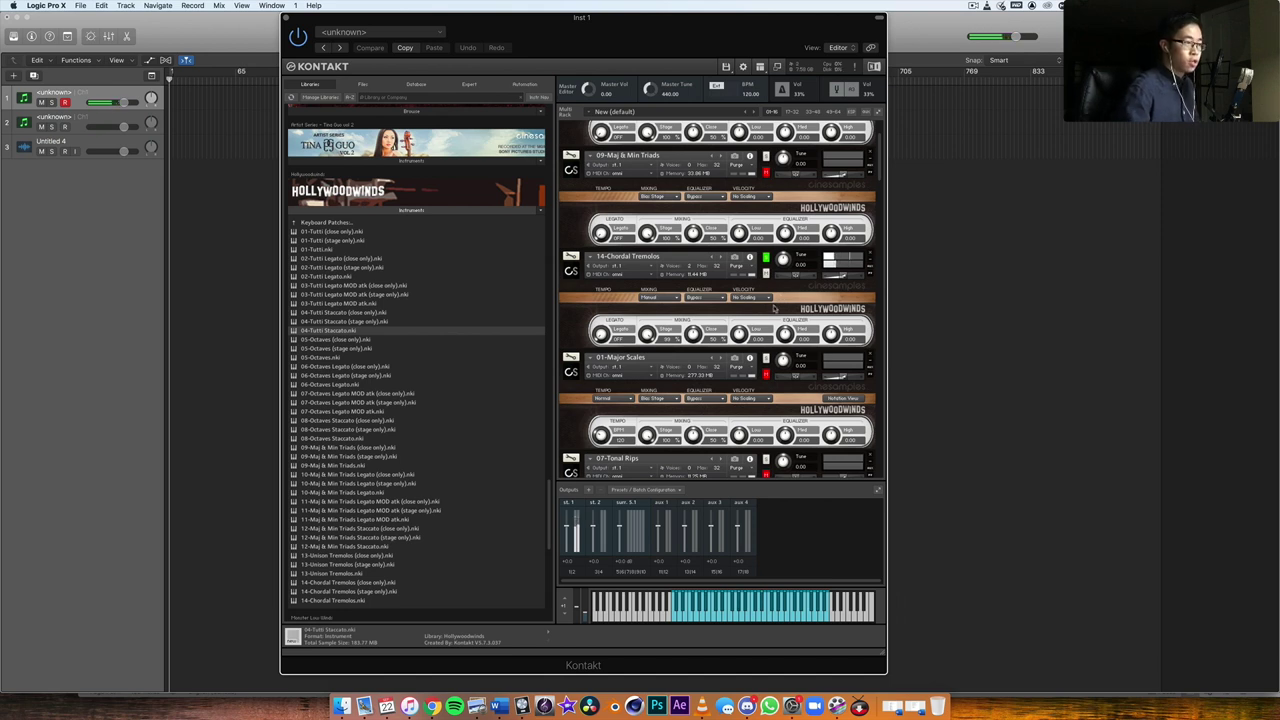
# Step: Solo the 01-Major Scales patch and switch the library listing to the Scales and Rips folder
pyautogui.scroll(-1, 775, 298)
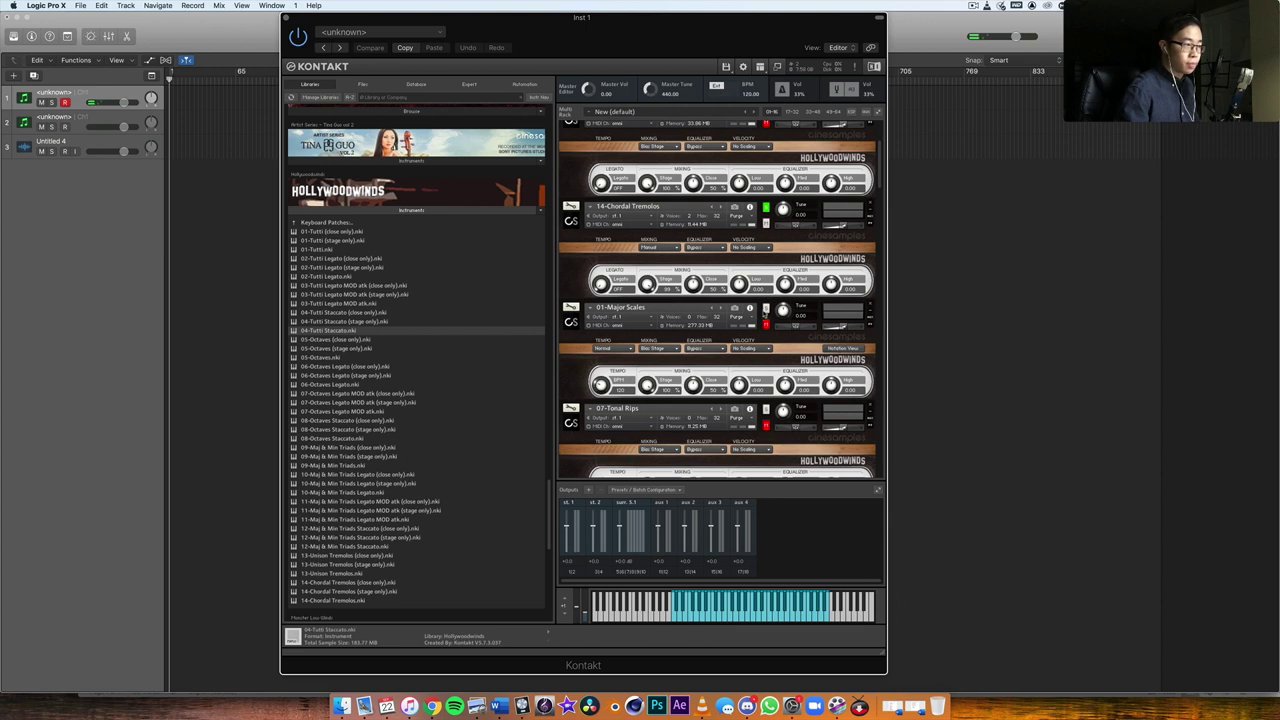
pyautogui.scroll(-1, 766, 300)
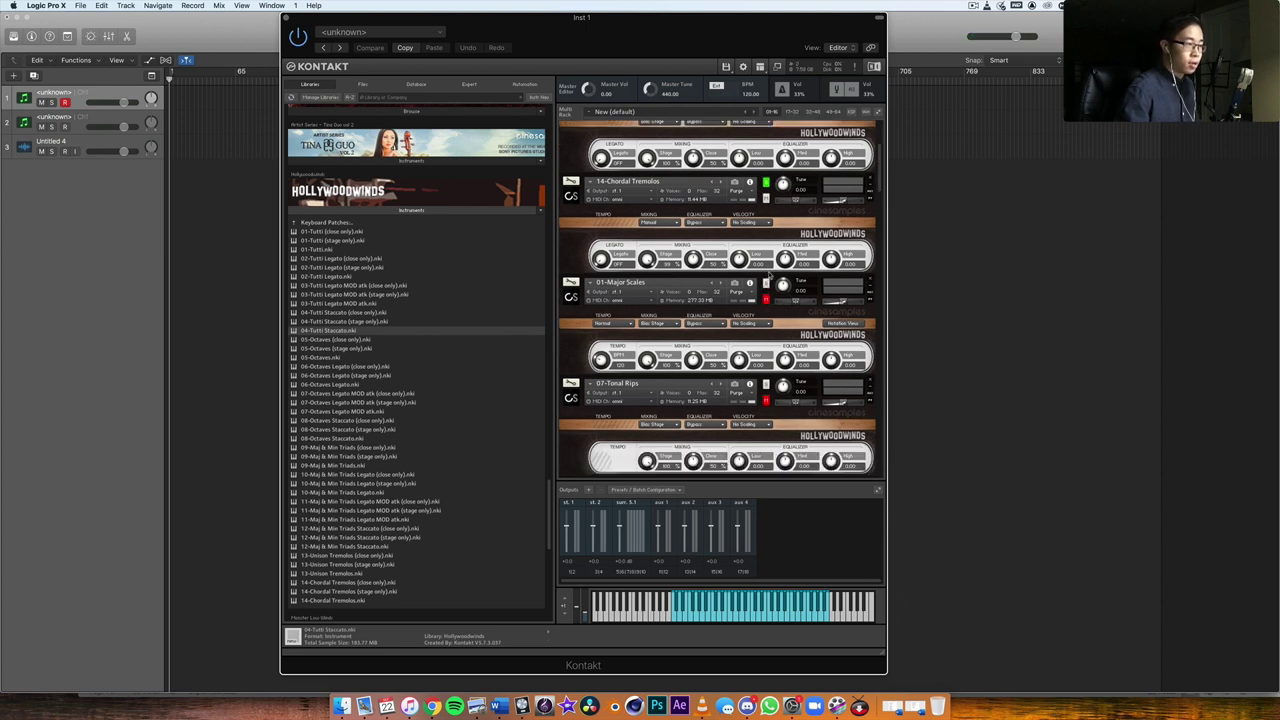
pyautogui.click(771, 279)
pyautogui.click(331, 222)
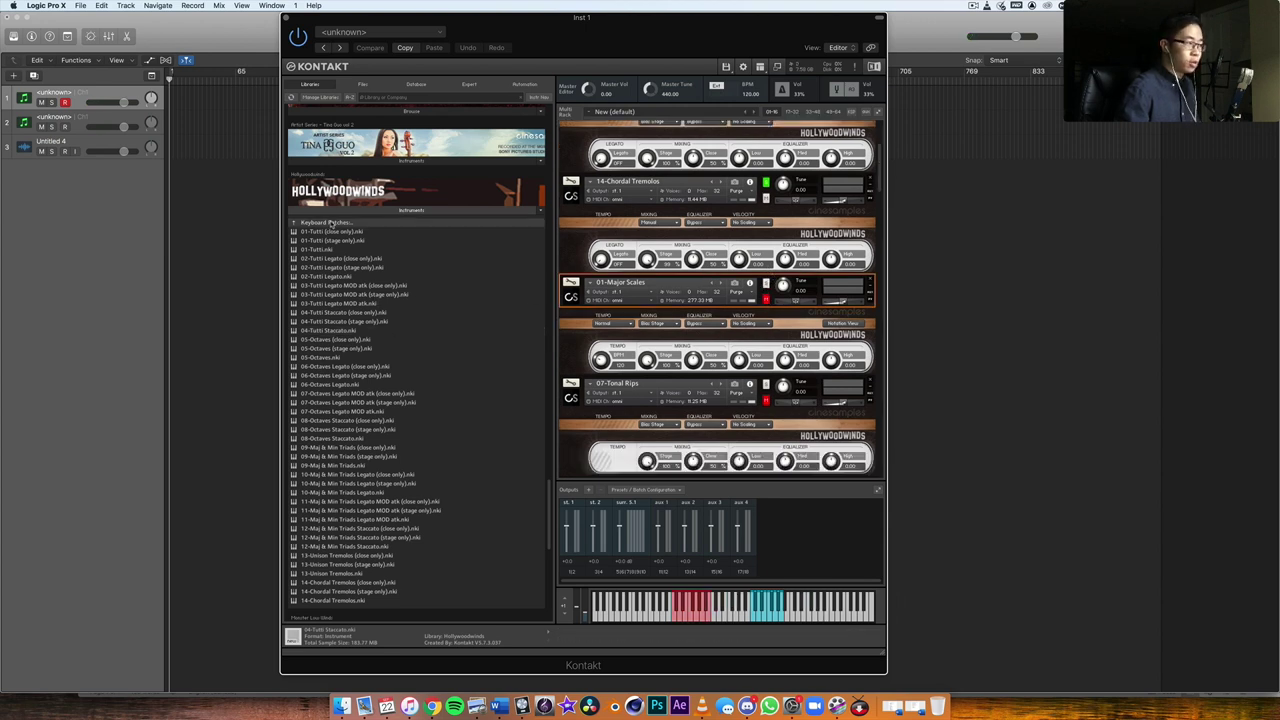
pyautogui.click(350, 238)
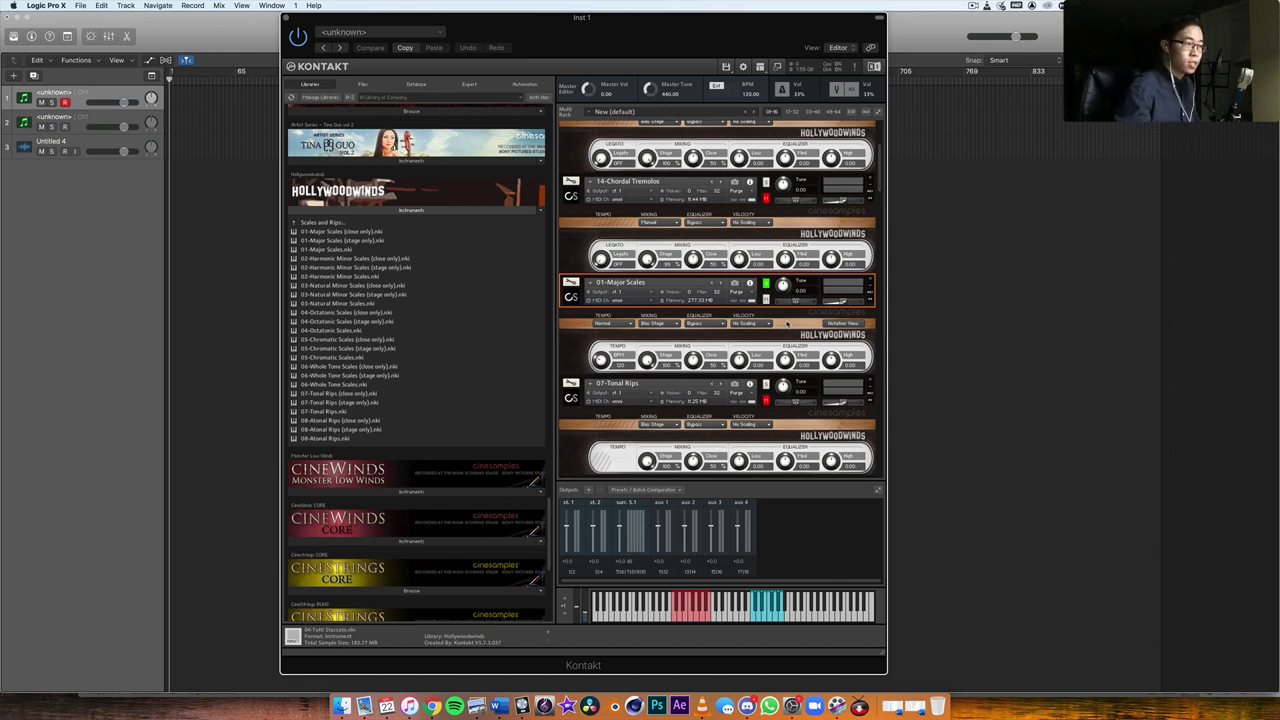
# Step: Solo and select the 07-Tonal Rips patch in the multi rack
pyautogui.scroll(-4, 762, 326)
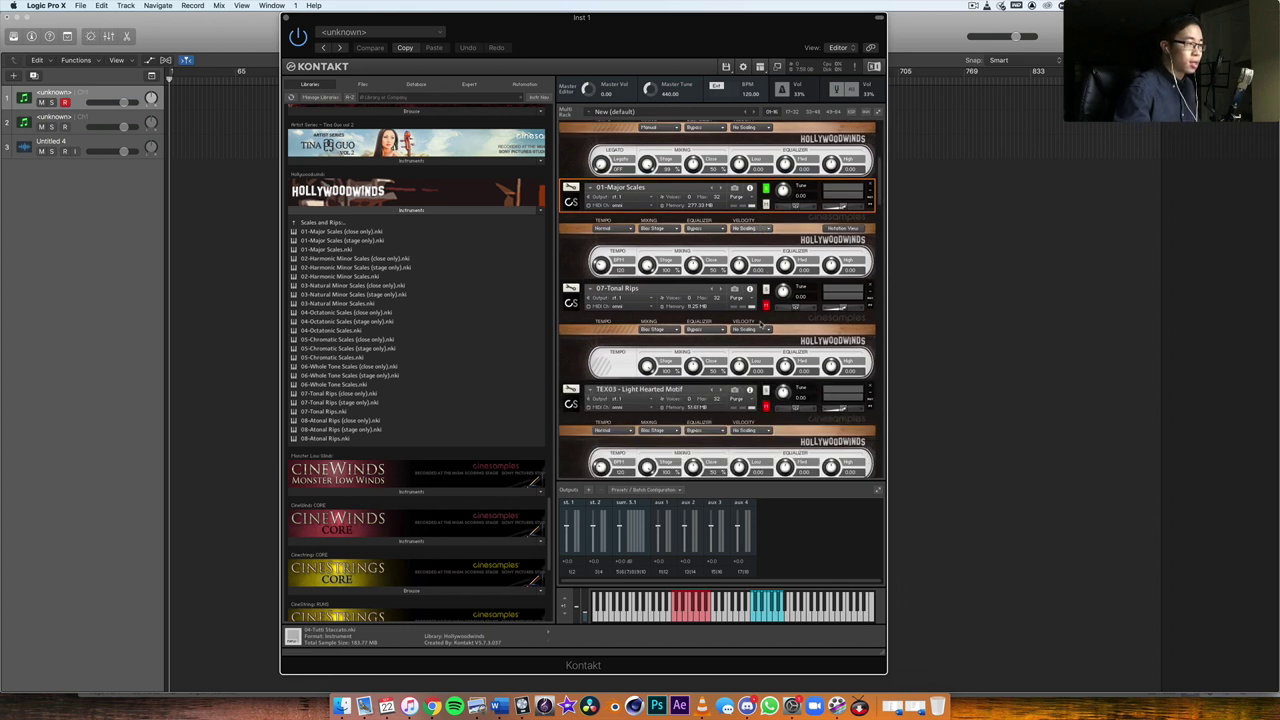
pyautogui.click(758, 292)
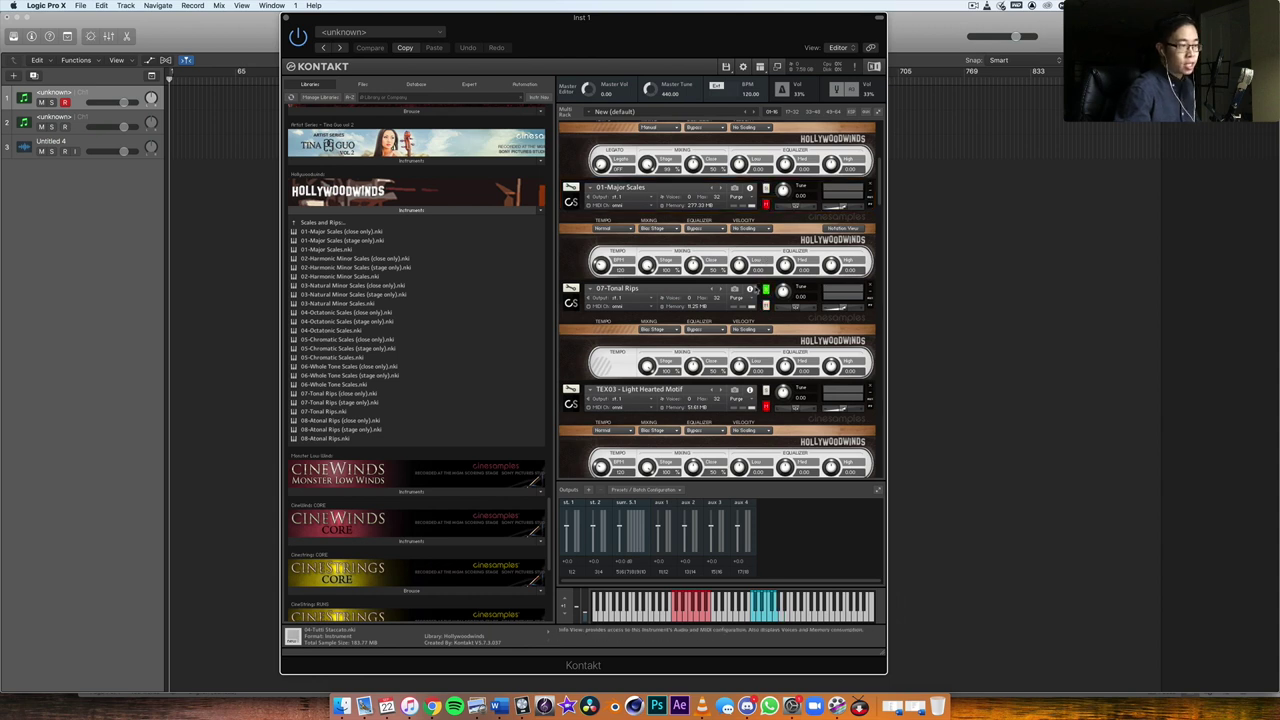
pyautogui.click(751, 286)
pyautogui.scroll(-1, 751, 285)
pyautogui.scroll(-3, 751, 285)
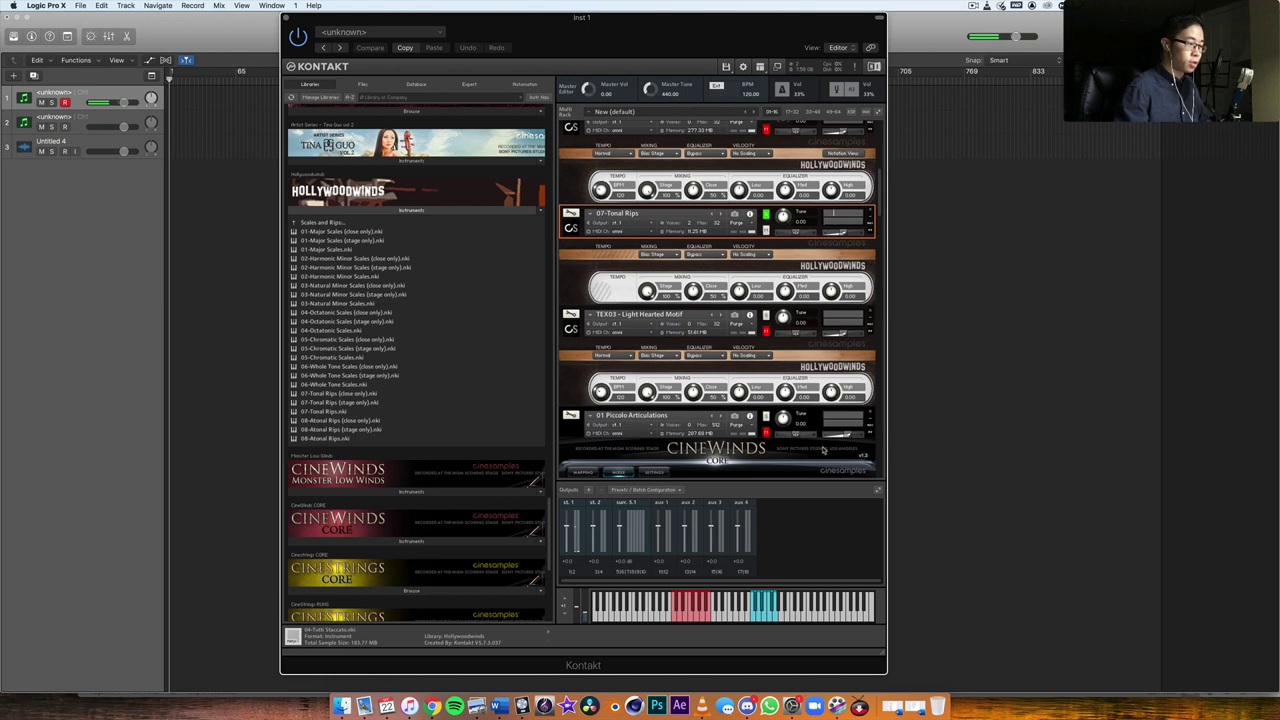
# Step: Audition the 07-Tonal Rips patch with two notes from the red key range and two from the blue range
pyautogui.click(690, 618)
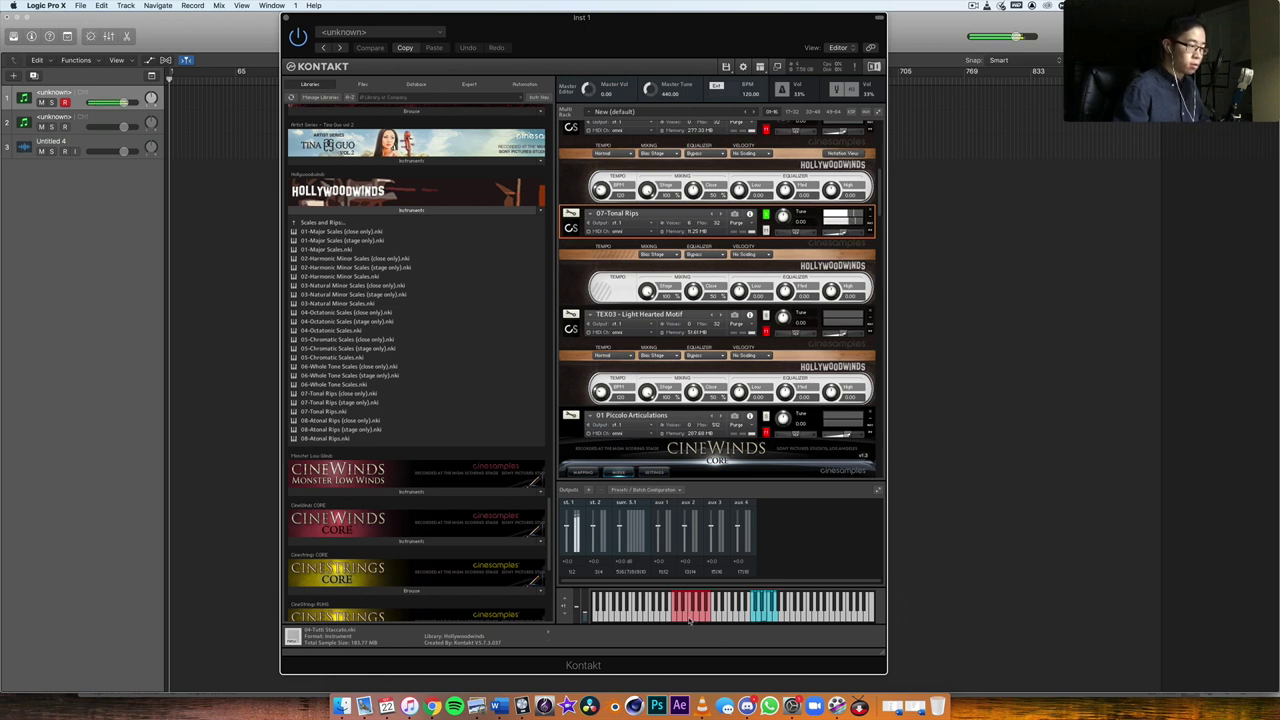
pyautogui.click(702, 612)
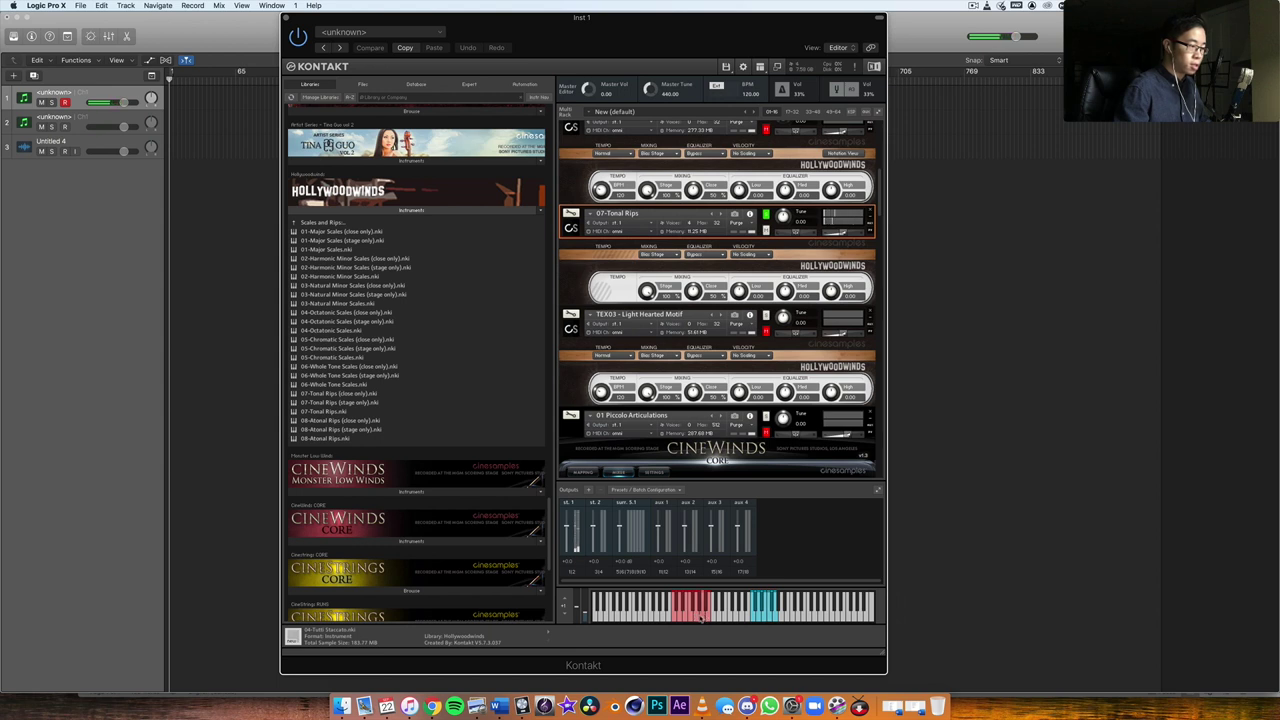
pyautogui.click(757, 614)
pyautogui.click(766, 612)
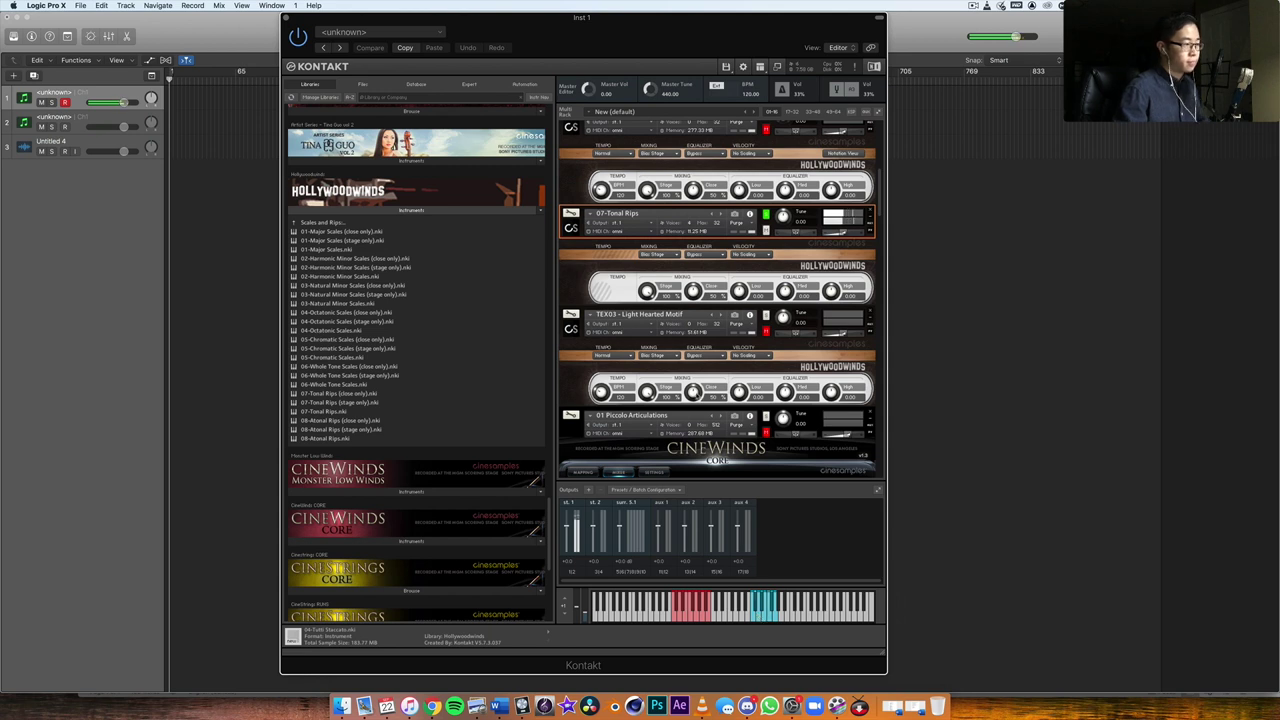
# Step: Solo the TEX03 - Light Hearted Motif patch and view the patch list of the Textures and FX folder
pyautogui.scroll(-3, 718, 240)
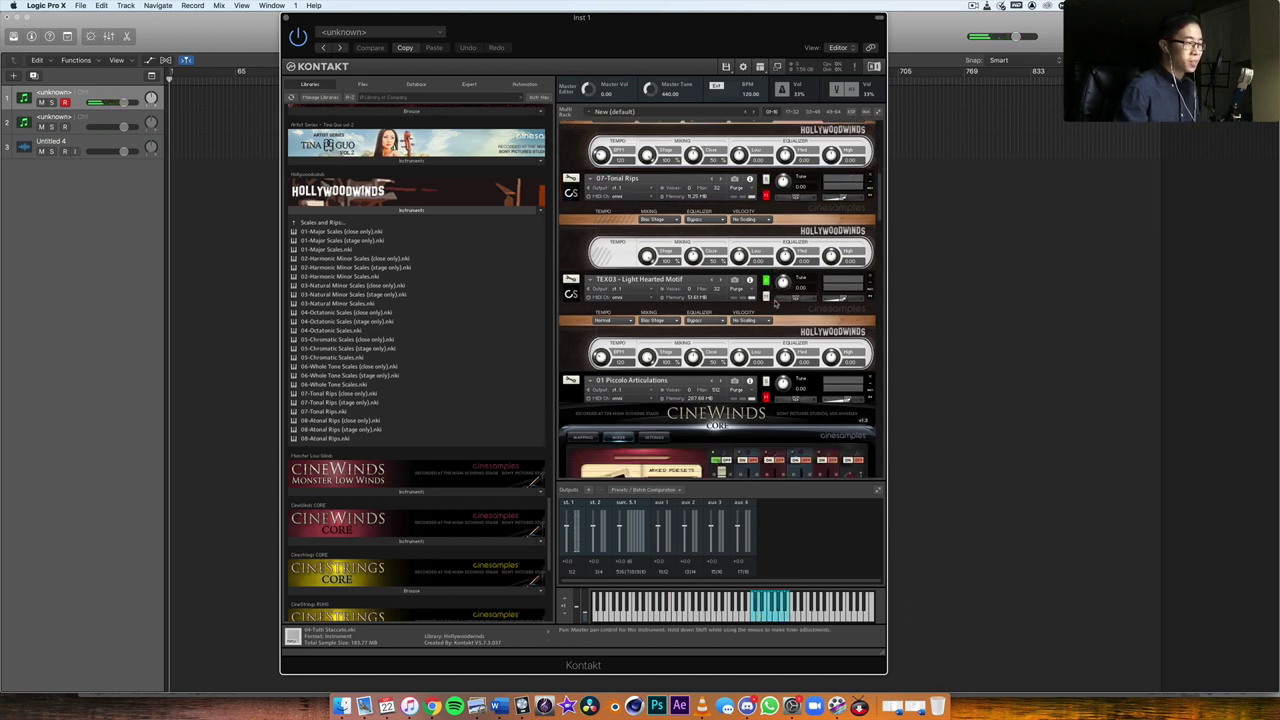
pyautogui.click(304, 224)
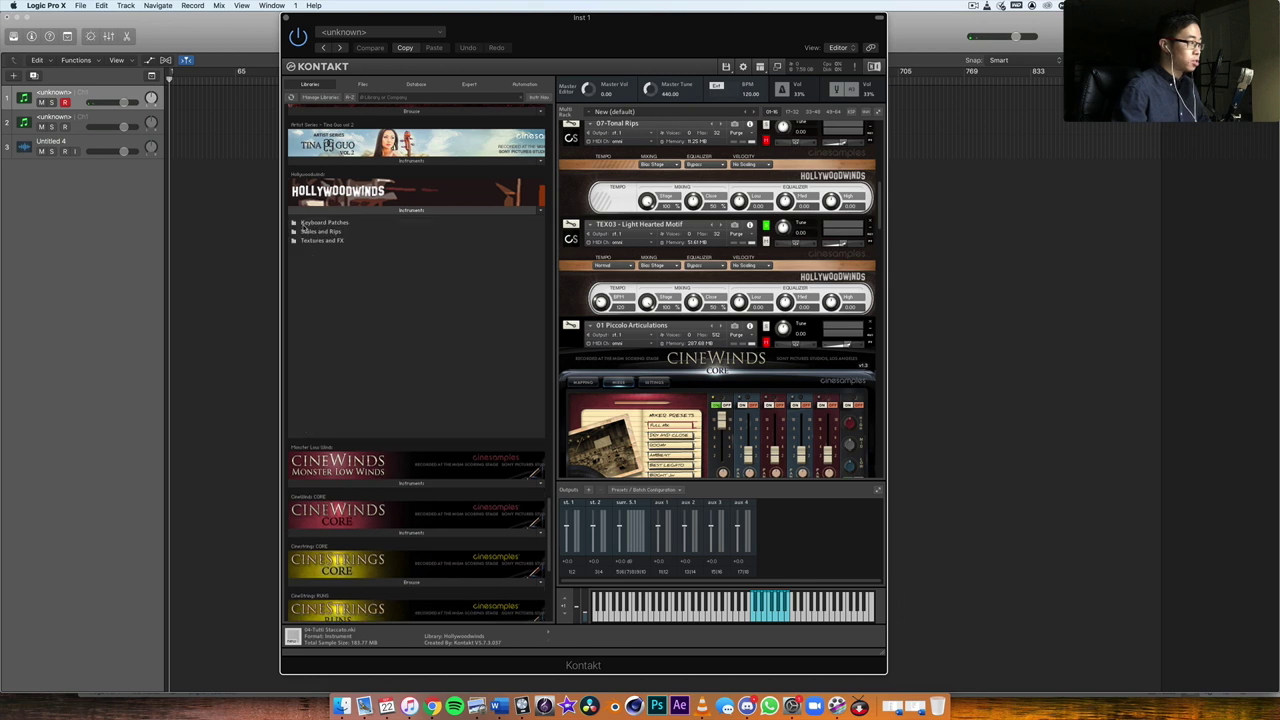
pyautogui.click(322, 241)
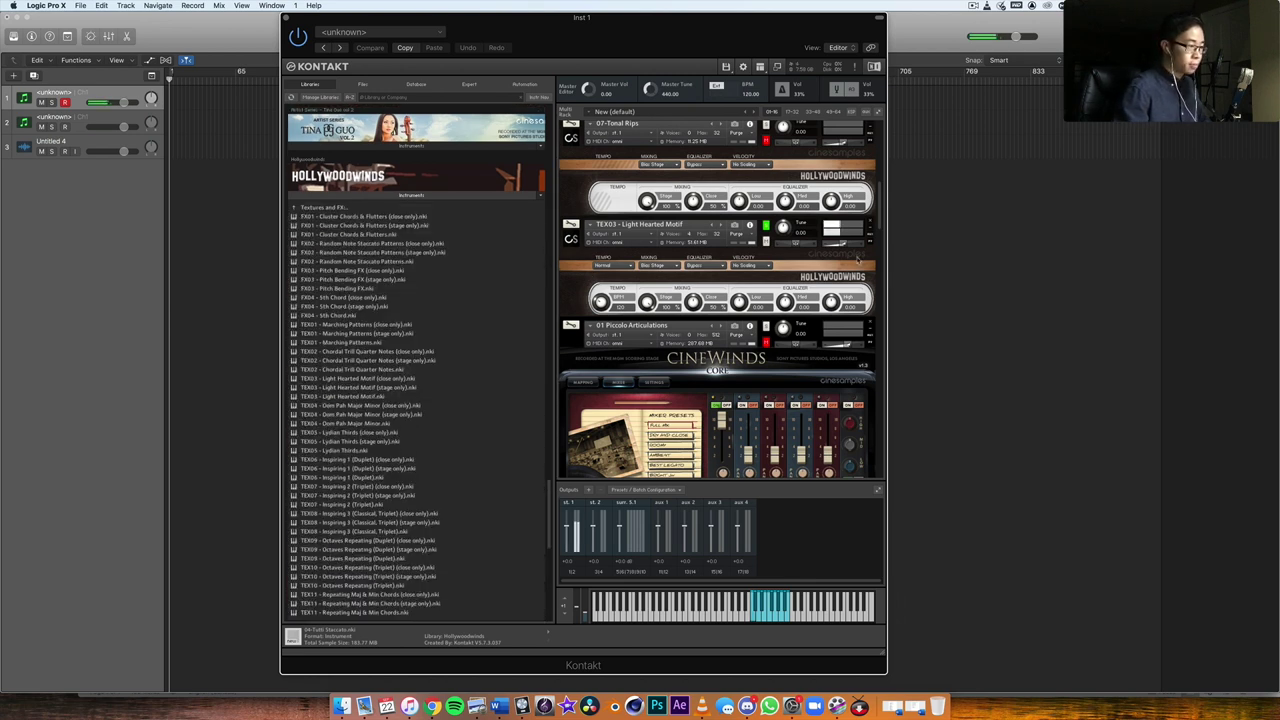
pyautogui.click(367, 210)
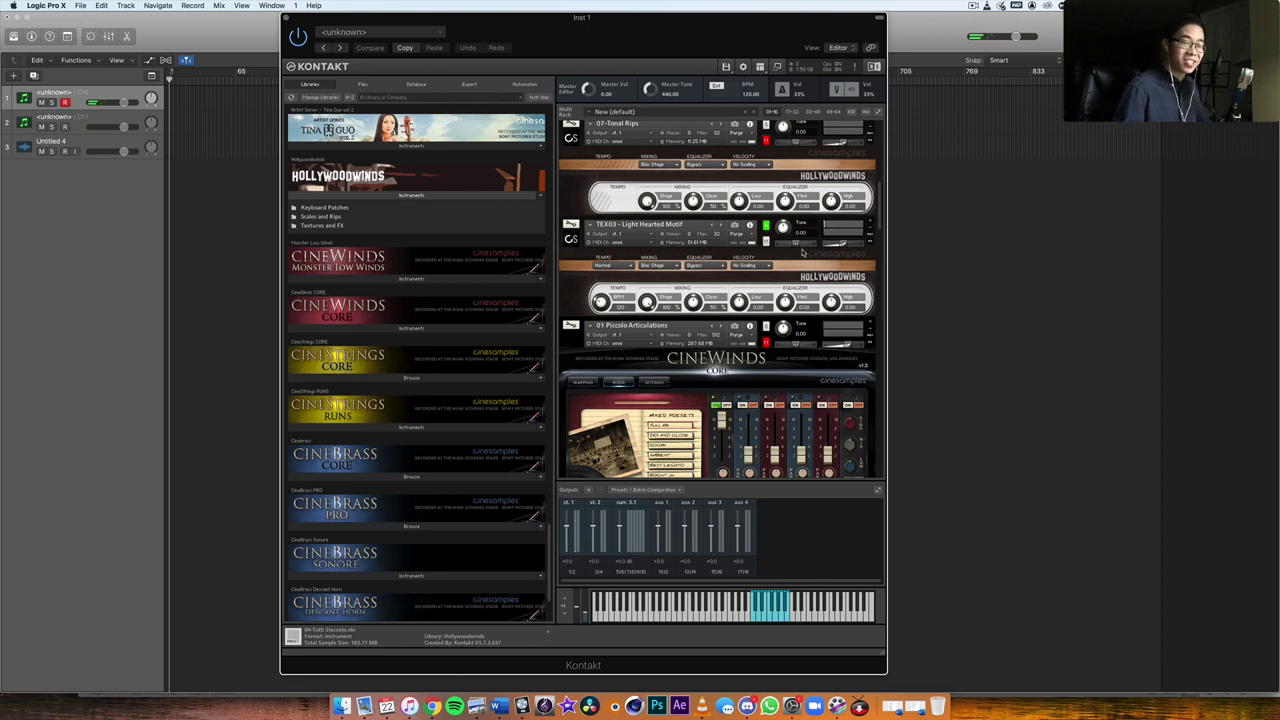
# Step: Collapse the Hollywoodwinds instrument listing and expand the CineWinds CORE listing in the library browser
pyautogui.moveTo(747, 50); pyautogui.dragTo(731, 47)
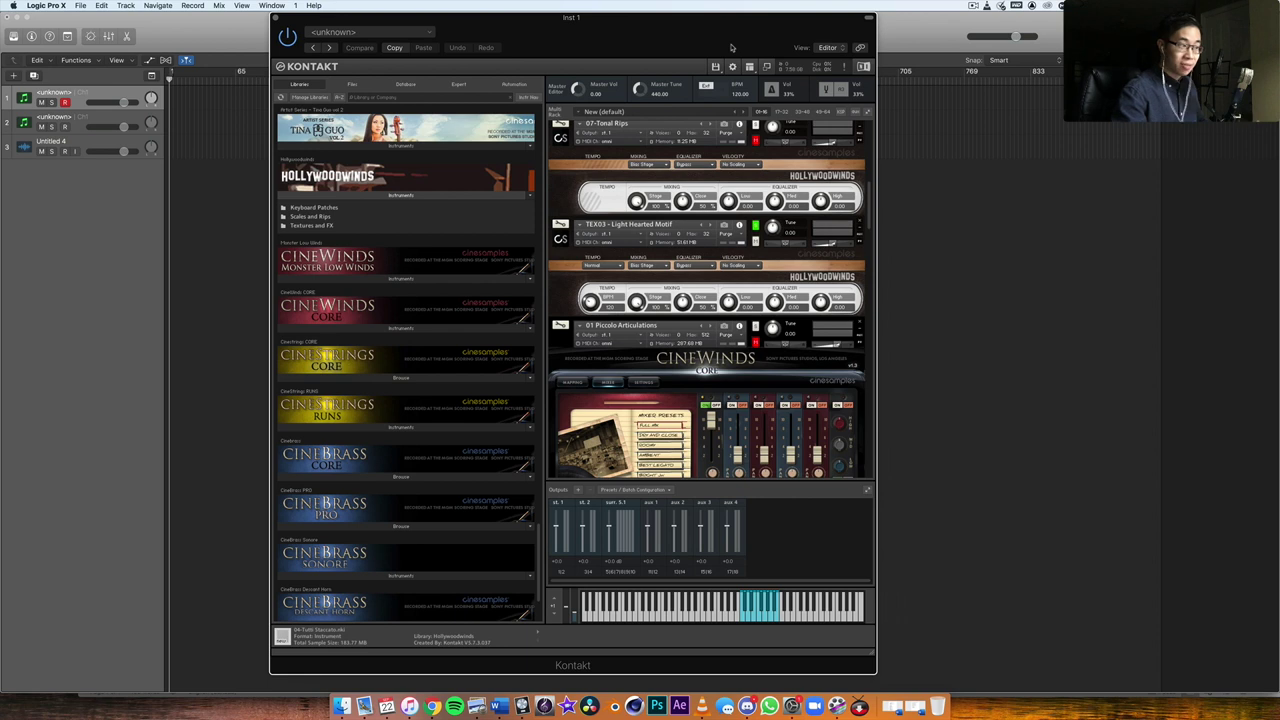
pyautogui.scroll(-5, 651, 297)
pyautogui.scroll(-10, 700, 263)
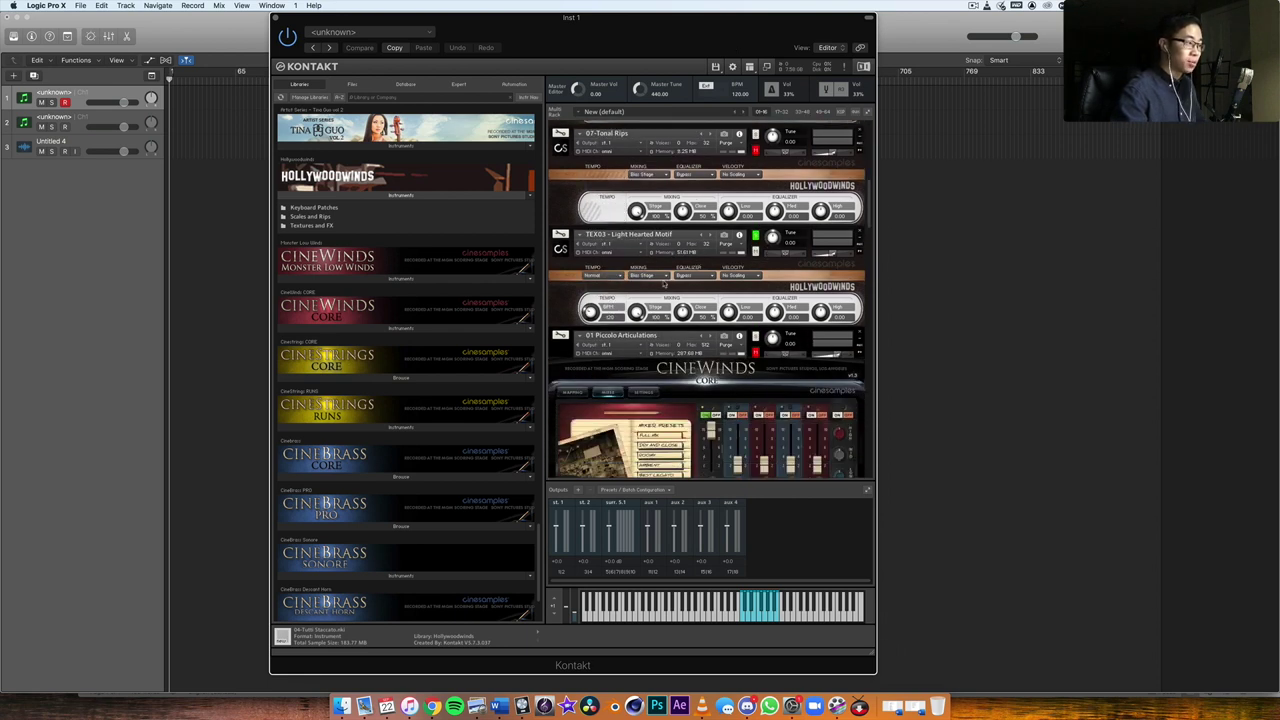
pyautogui.scroll(-2, 663, 284)
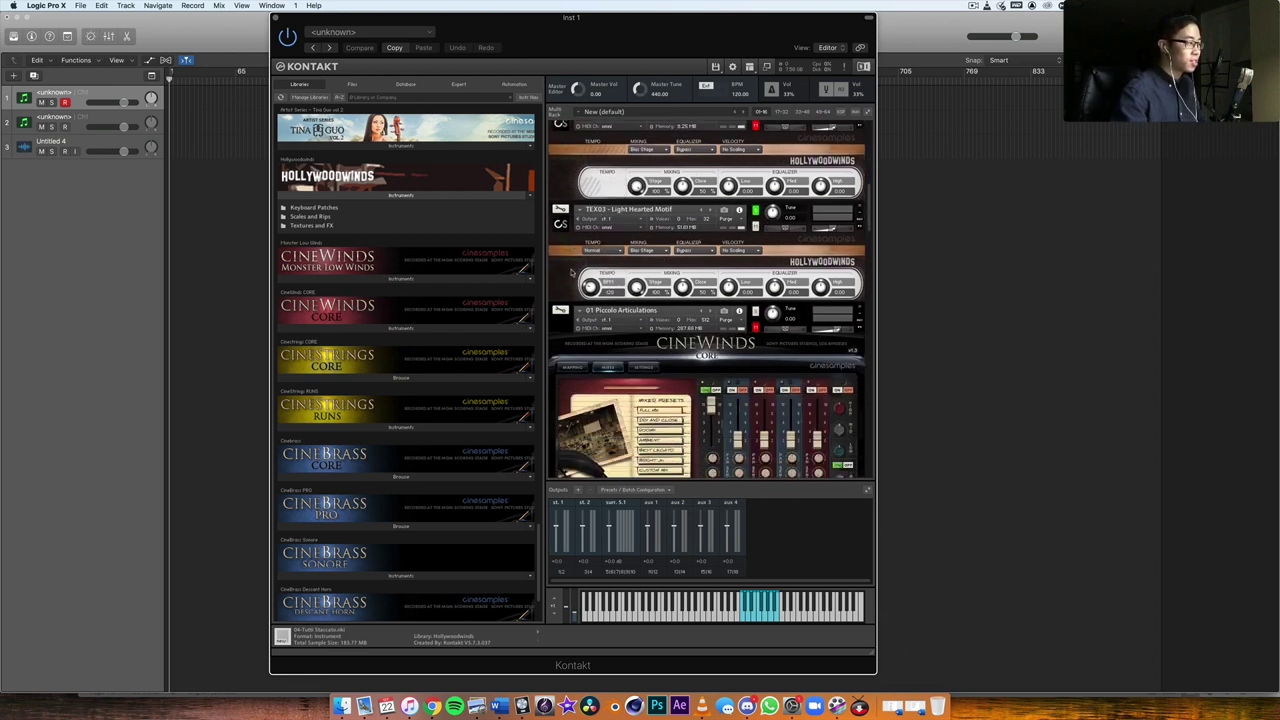
pyautogui.click(396, 196)
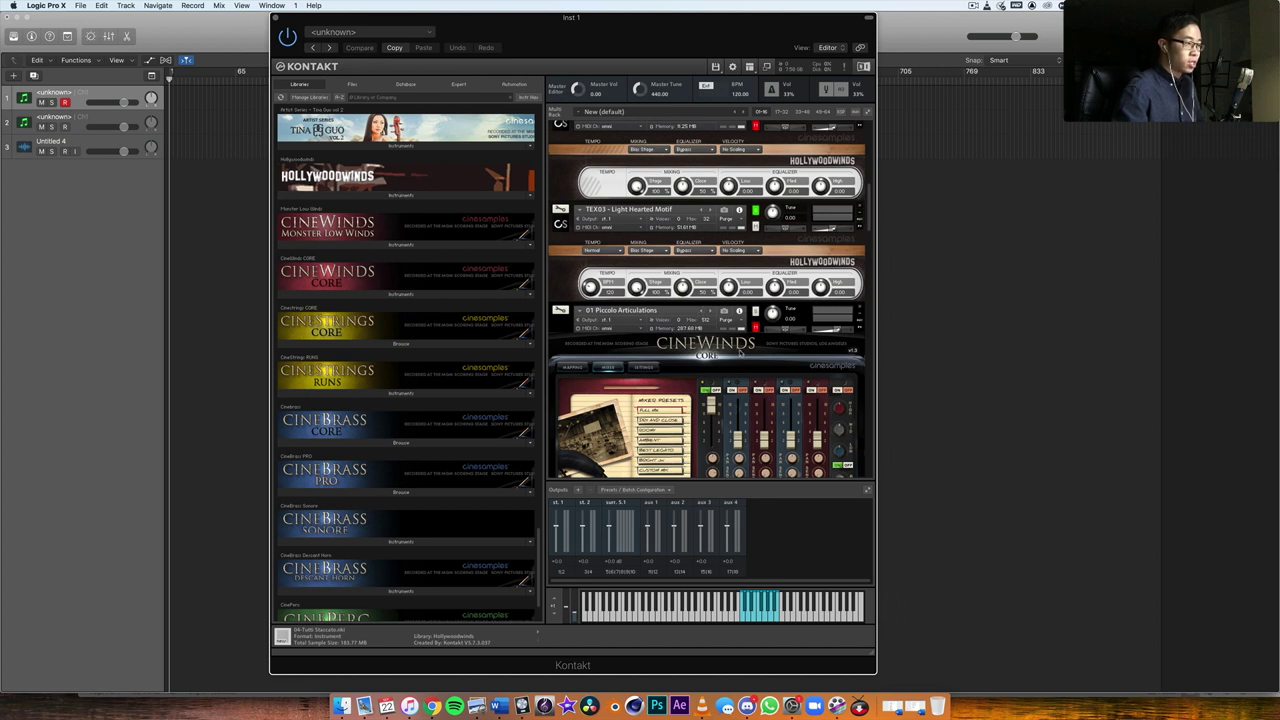
pyautogui.scroll(-3, 740, 353)
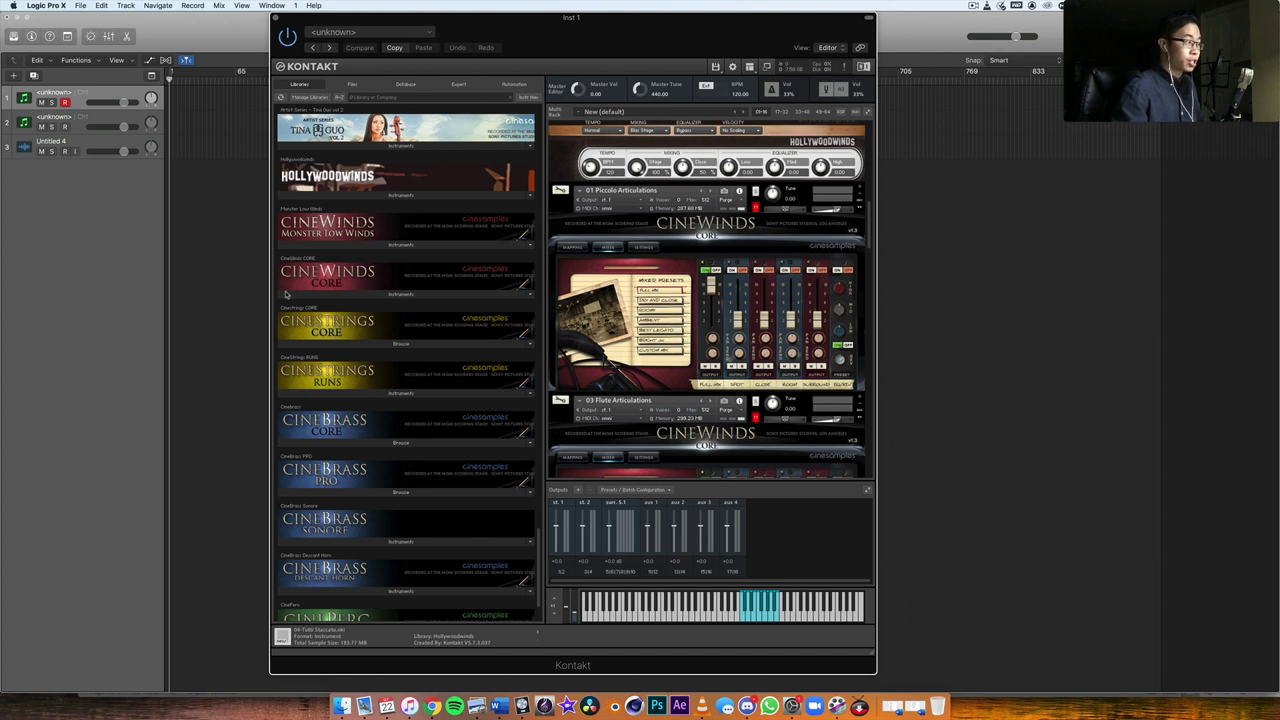
pyautogui.click(345, 296)
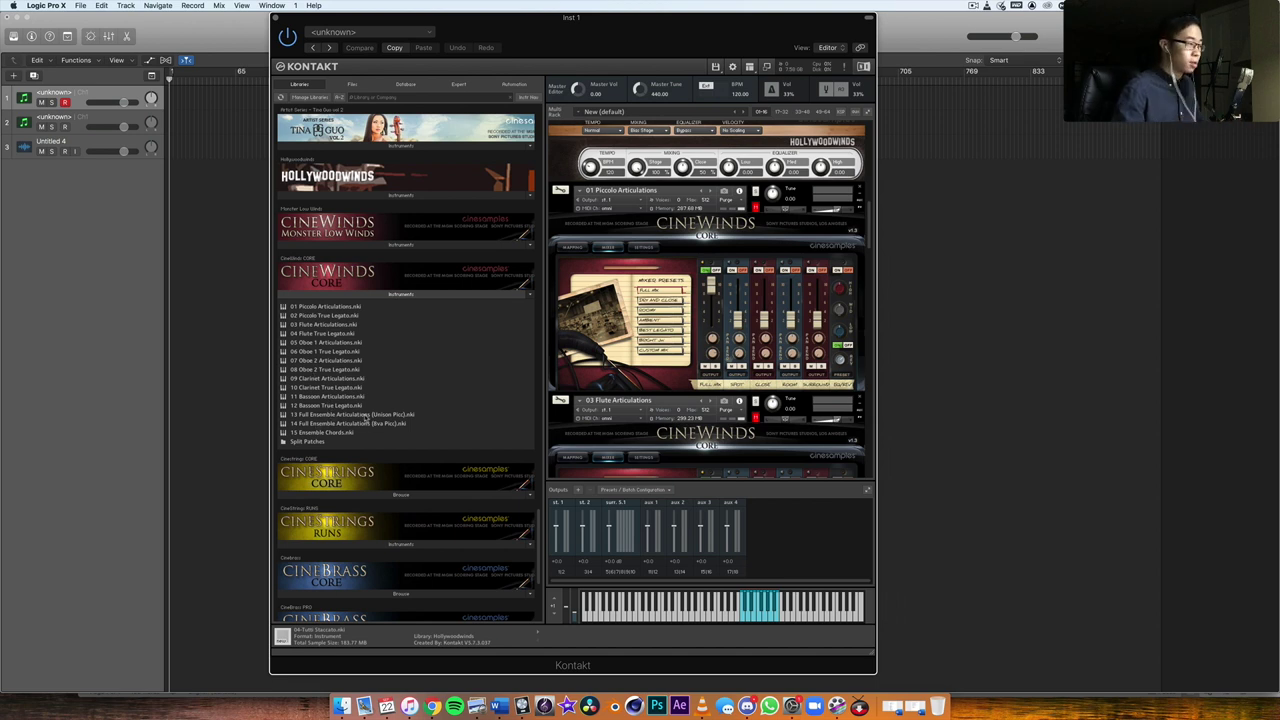
# Step: Solo the 01 Piccolo Articulations patch, view its settings page and return it to the mixer page
pyautogui.click(755, 193)
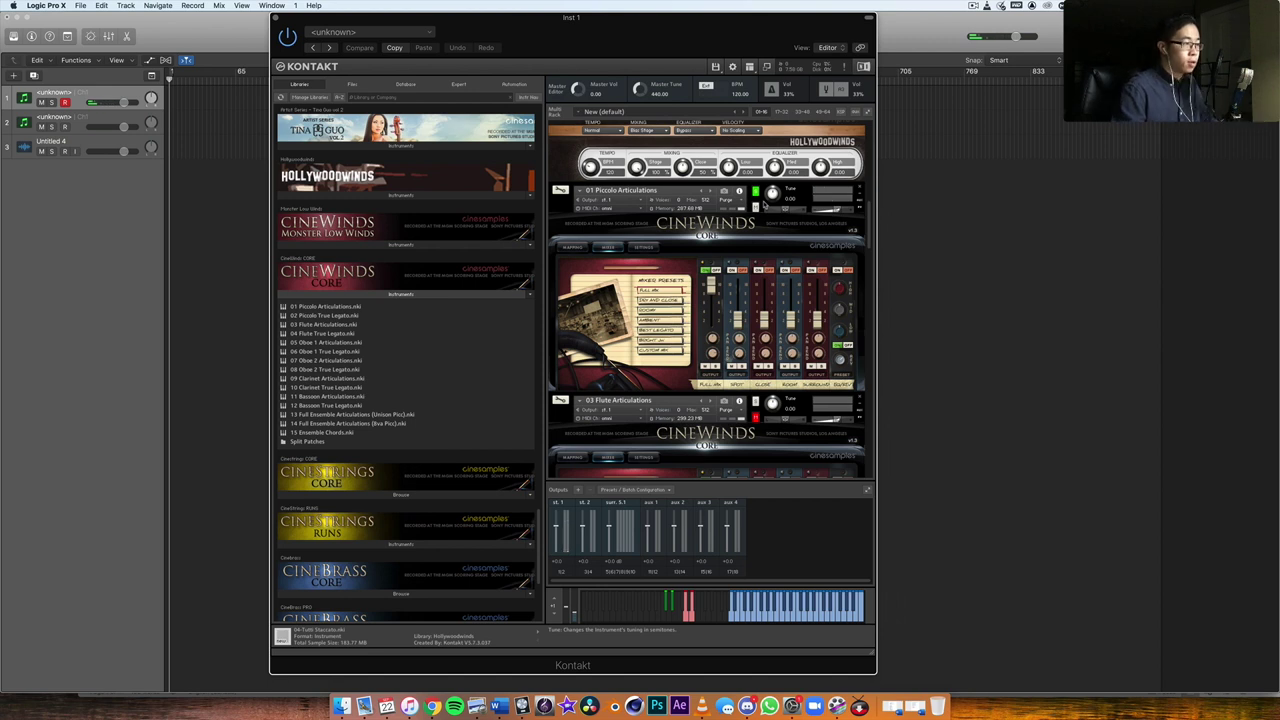
pyautogui.click(652, 250)
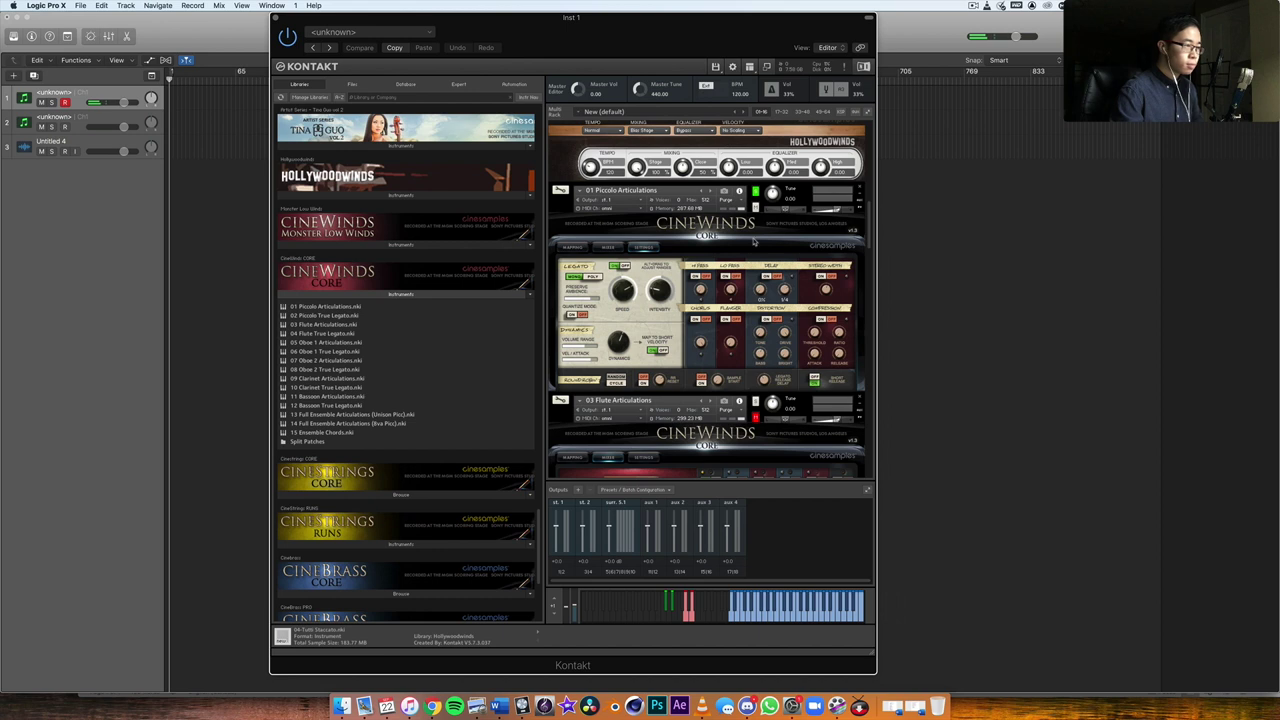
pyautogui.click(608, 247)
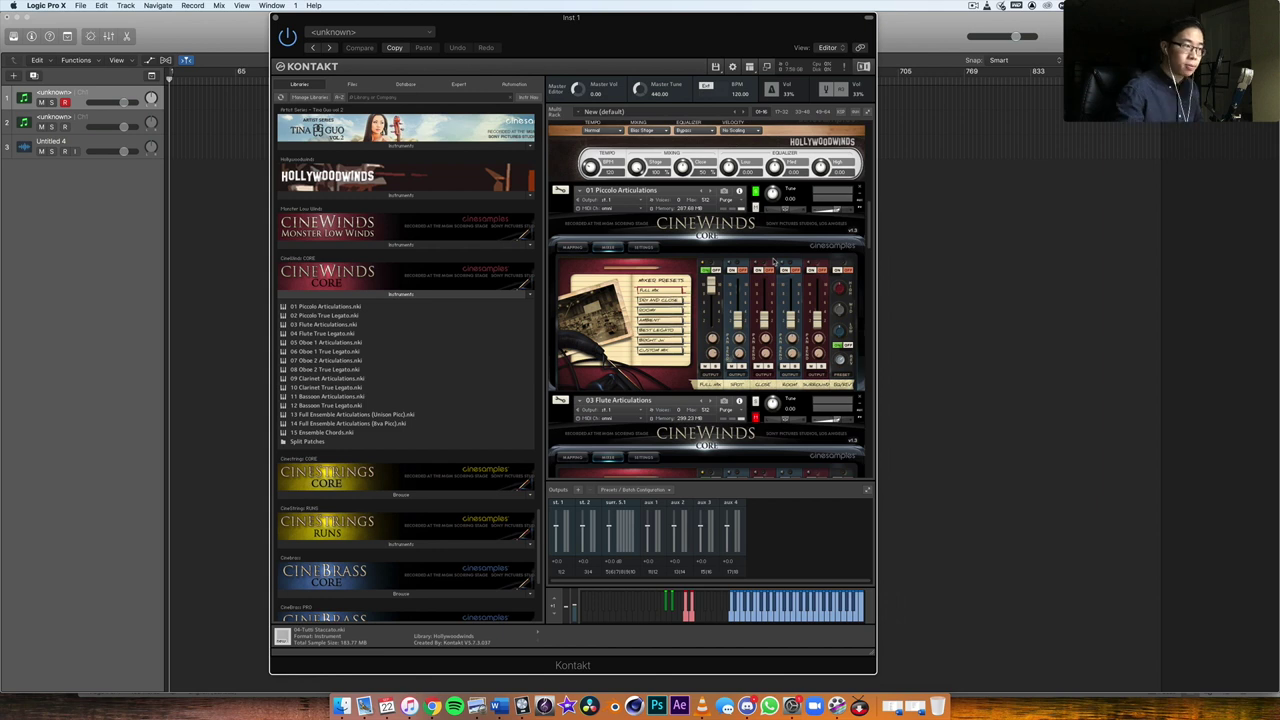
# Step: Audition the 03 Flute Articulations and 07 Oboe 2 Articulations patches by soloing each in turn
pyautogui.scroll(-5, 774, 261)
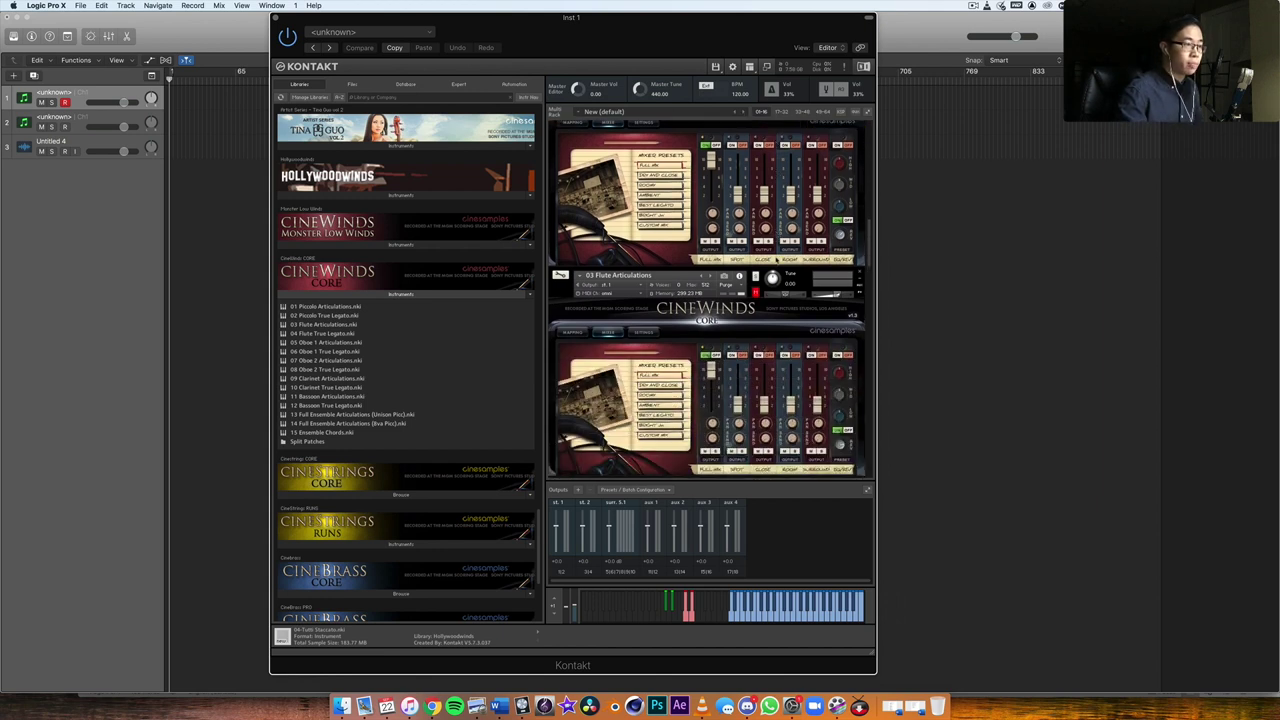
pyautogui.click(759, 217)
pyautogui.scroll(-2, 763, 218)
pyautogui.scroll(-3, 755, 190)
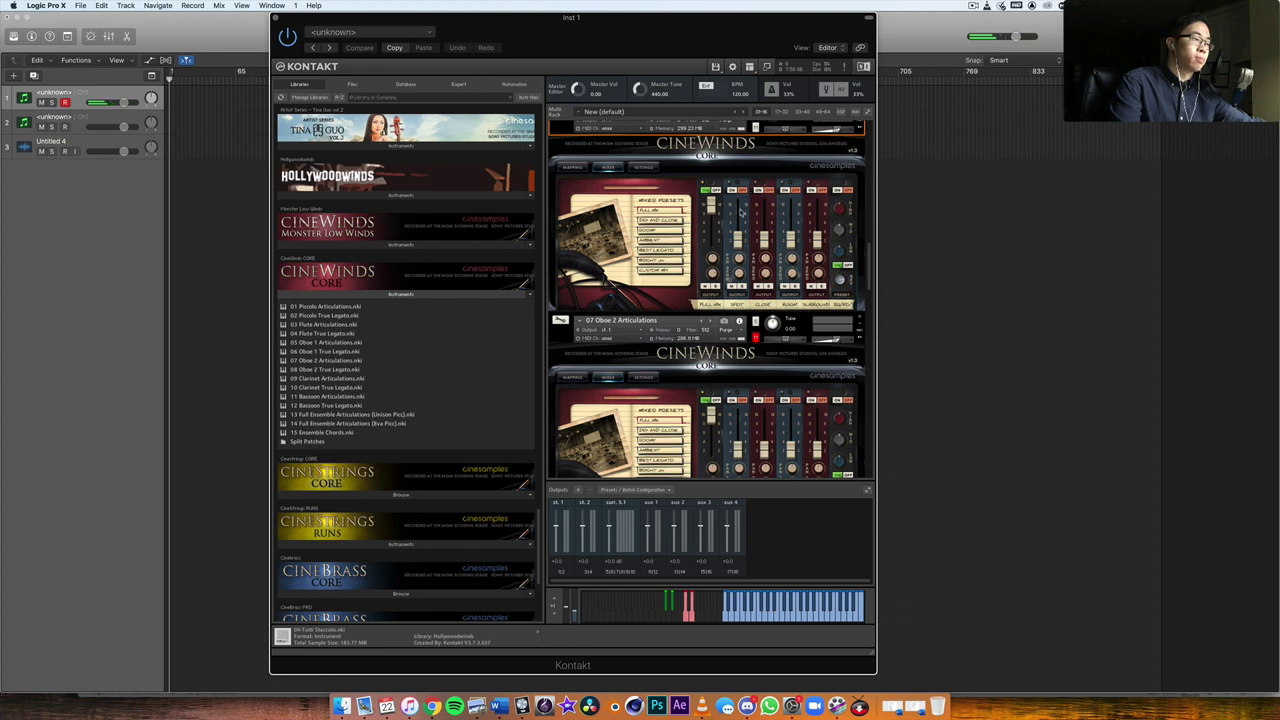
pyautogui.scroll(-3, 741, 211)
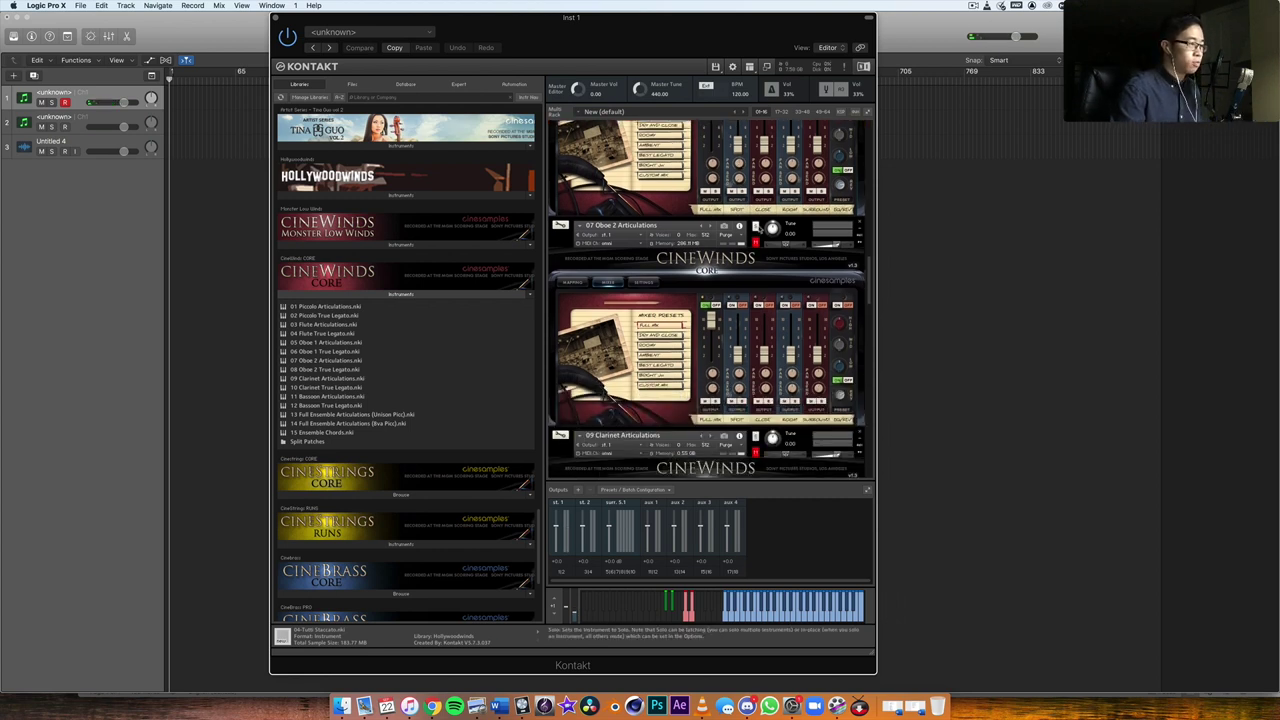
pyautogui.scroll(-2, 773, 216)
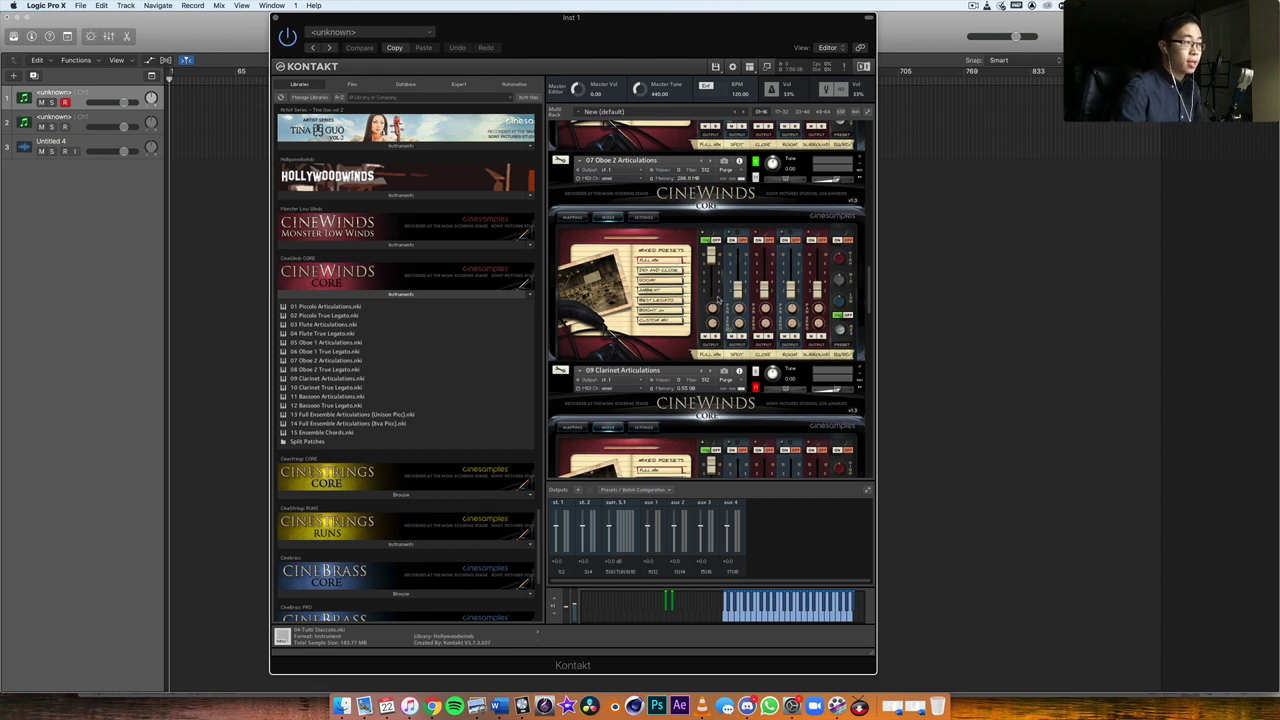
# Step: Compare the loaded Hollywoodwinds patches with the CineWinds CORE patches in the multi rack
pyautogui.scroll(2, 716, 300)
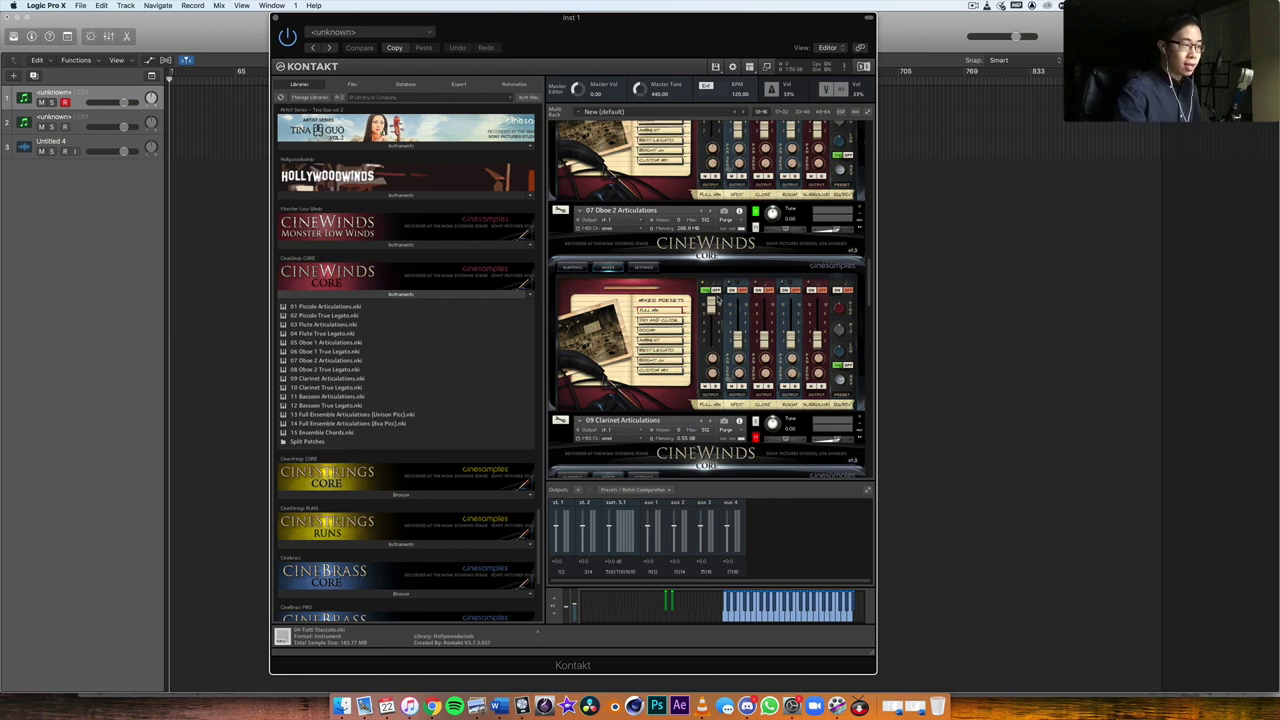
pyautogui.scroll(10, 750, 250)
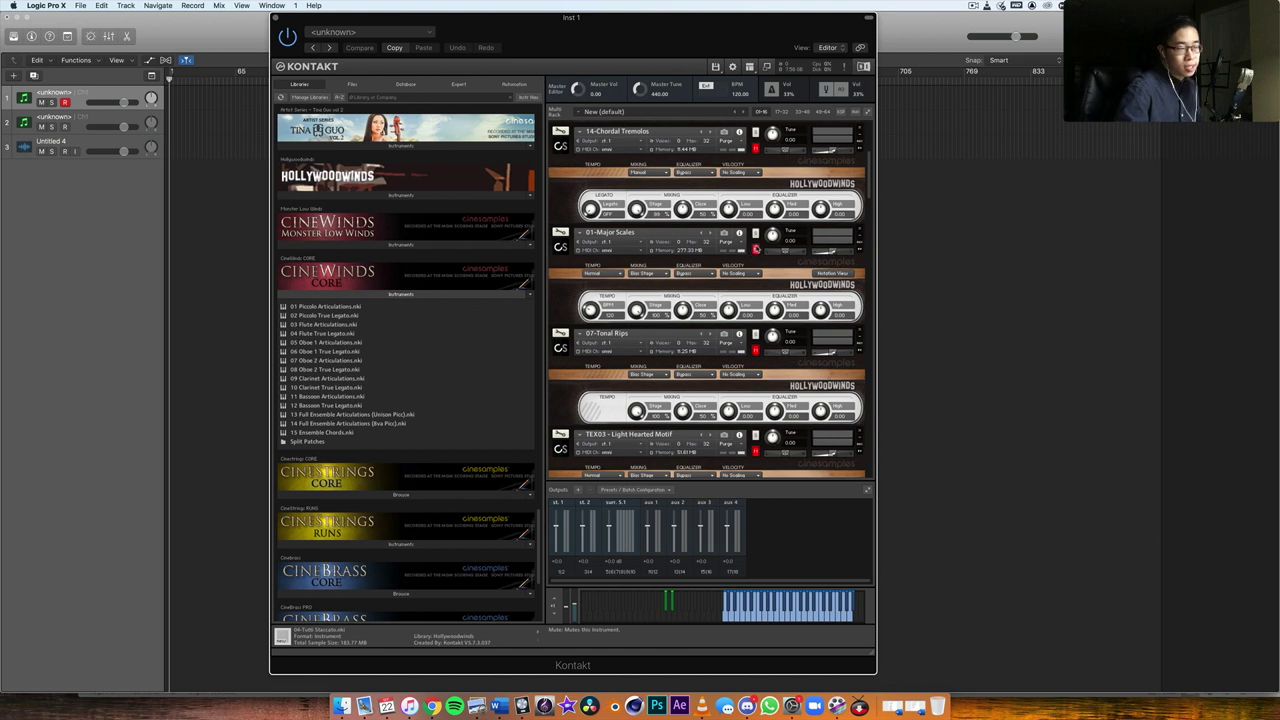
pyautogui.scroll(-2, 757, 249)
pyautogui.scroll(2, 700, 240)
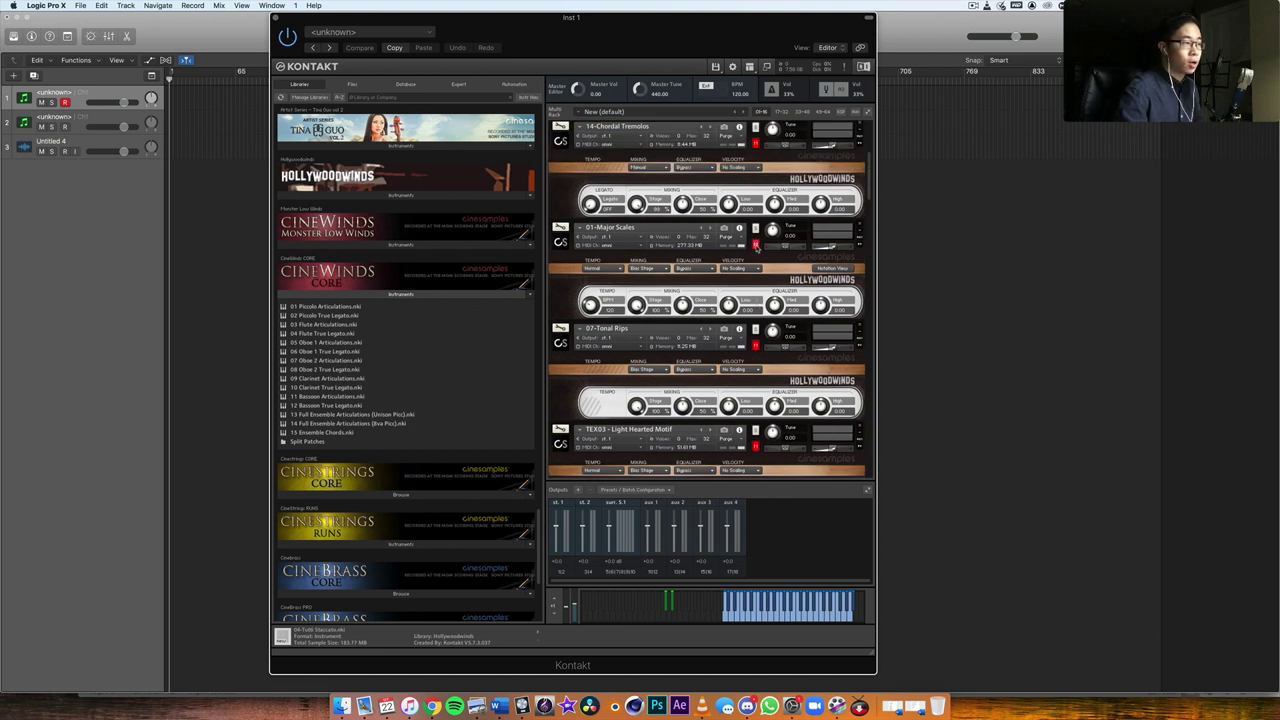
pyautogui.scroll(-10, 690, 236)
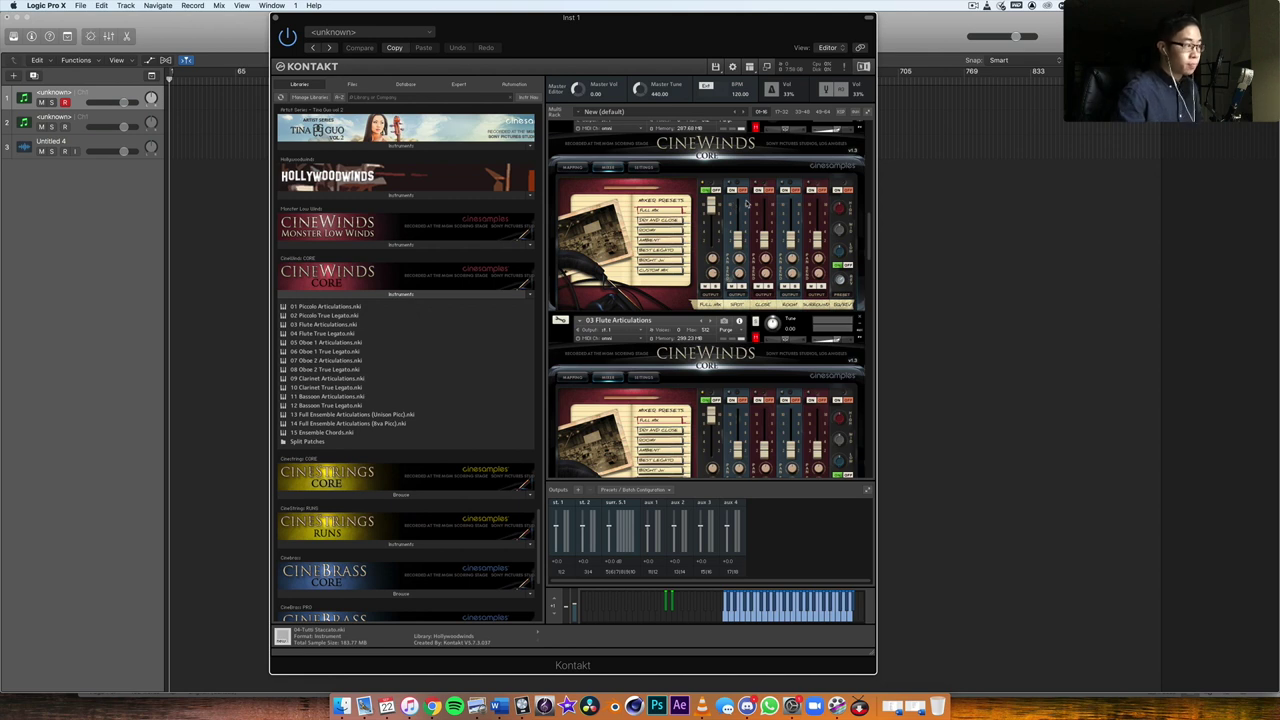
pyautogui.scroll(-5, 702, 288)
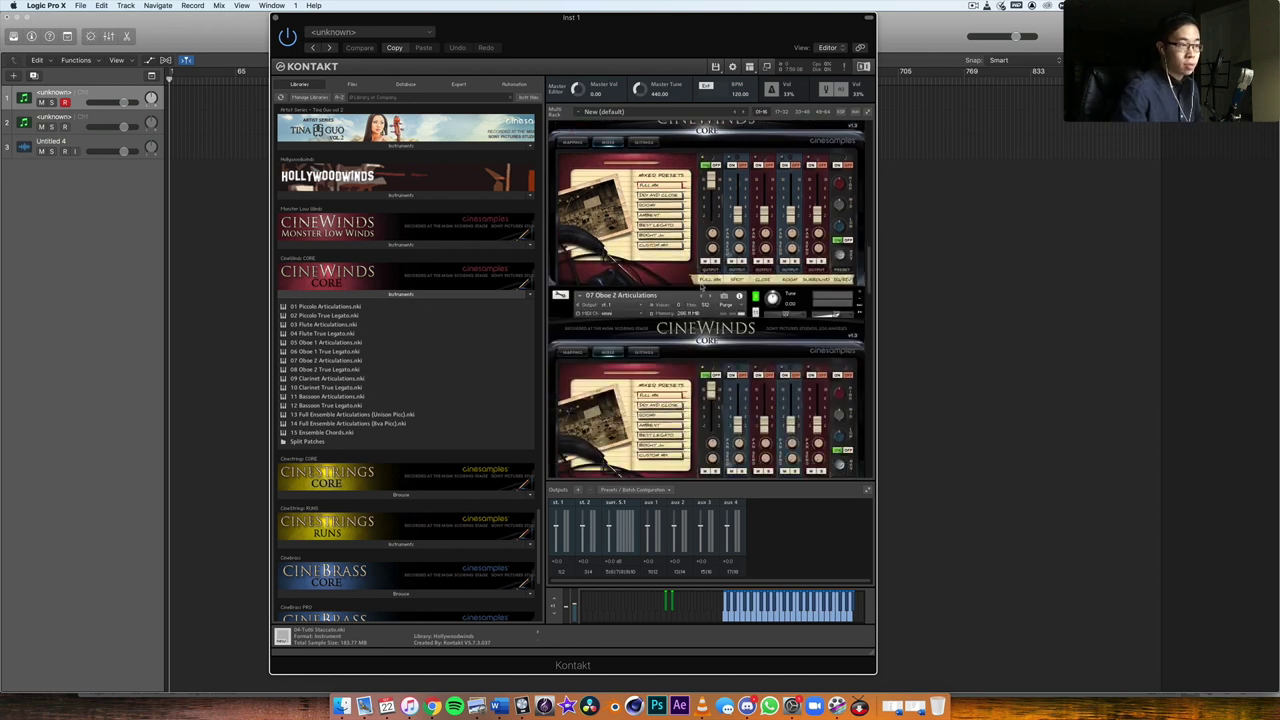
pyautogui.scroll(-3, 700, 286)
pyautogui.scroll(2, 700, 285)
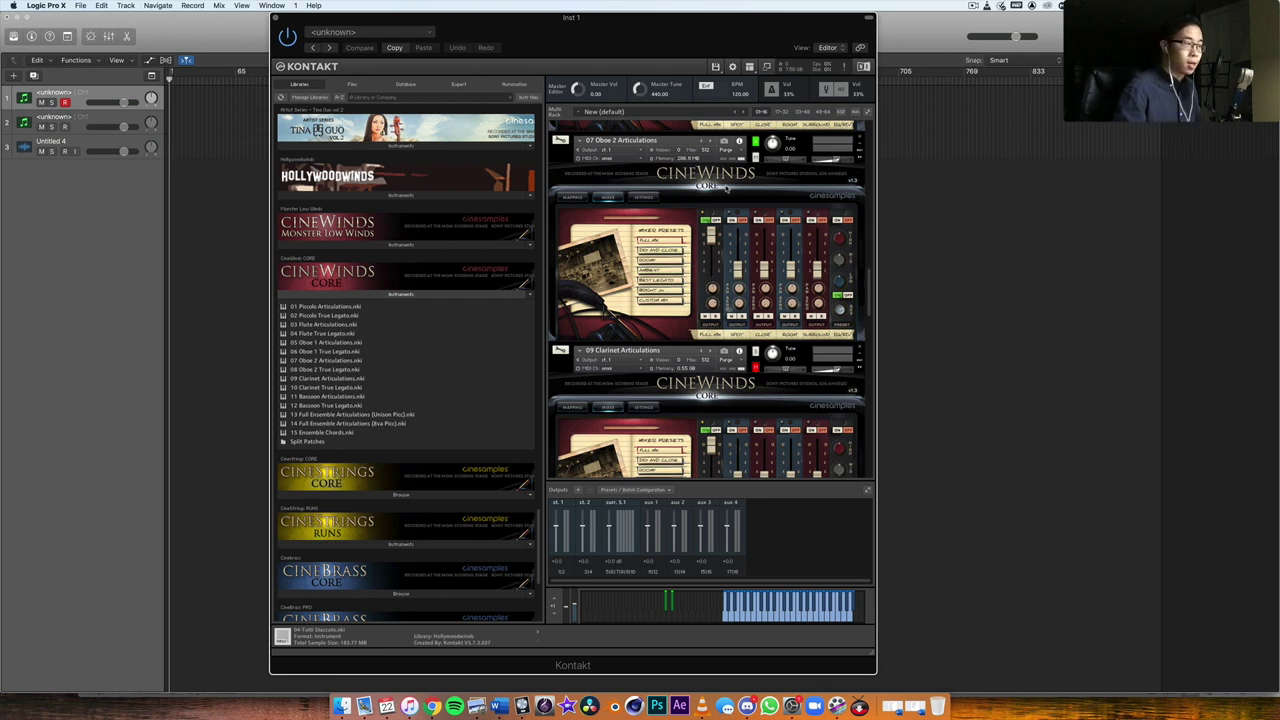
# Step: Solo the 09 Clarinet Articulations patch and trigger the lower red key on its keyboard
pyautogui.scroll(-5, 760, 220)
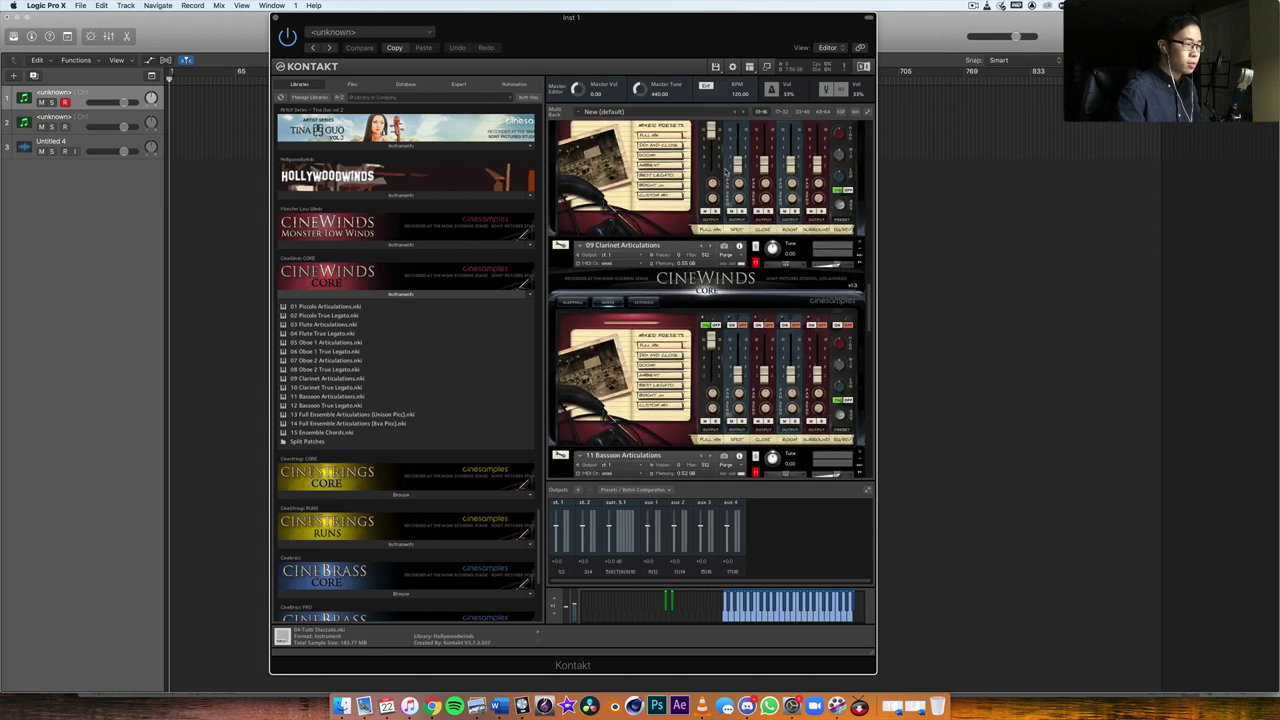
pyautogui.scroll(-2, 790, 230)
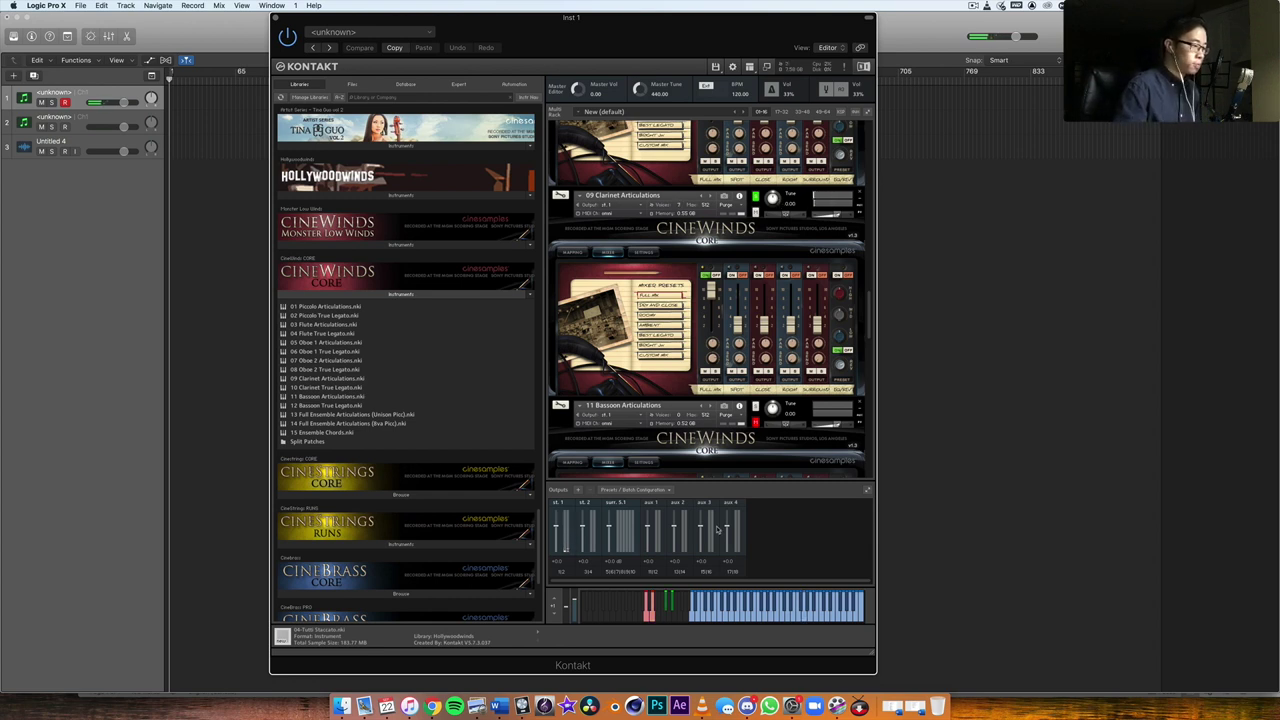
pyautogui.click(647, 612)
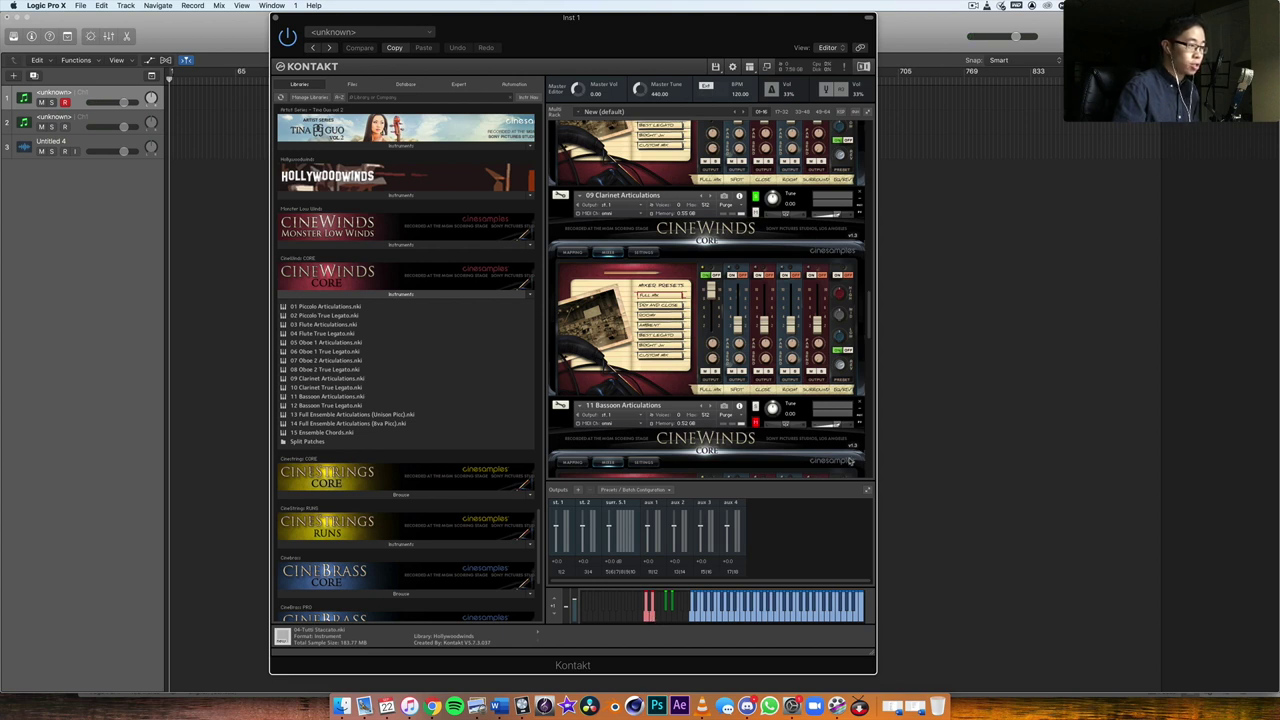
# Step: Solo the 11 Bassoon Articulations patch in the multi rack to audition it
pyautogui.scroll(-5, 731, 252)
pyautogui.scroll(-1, 731, 252)
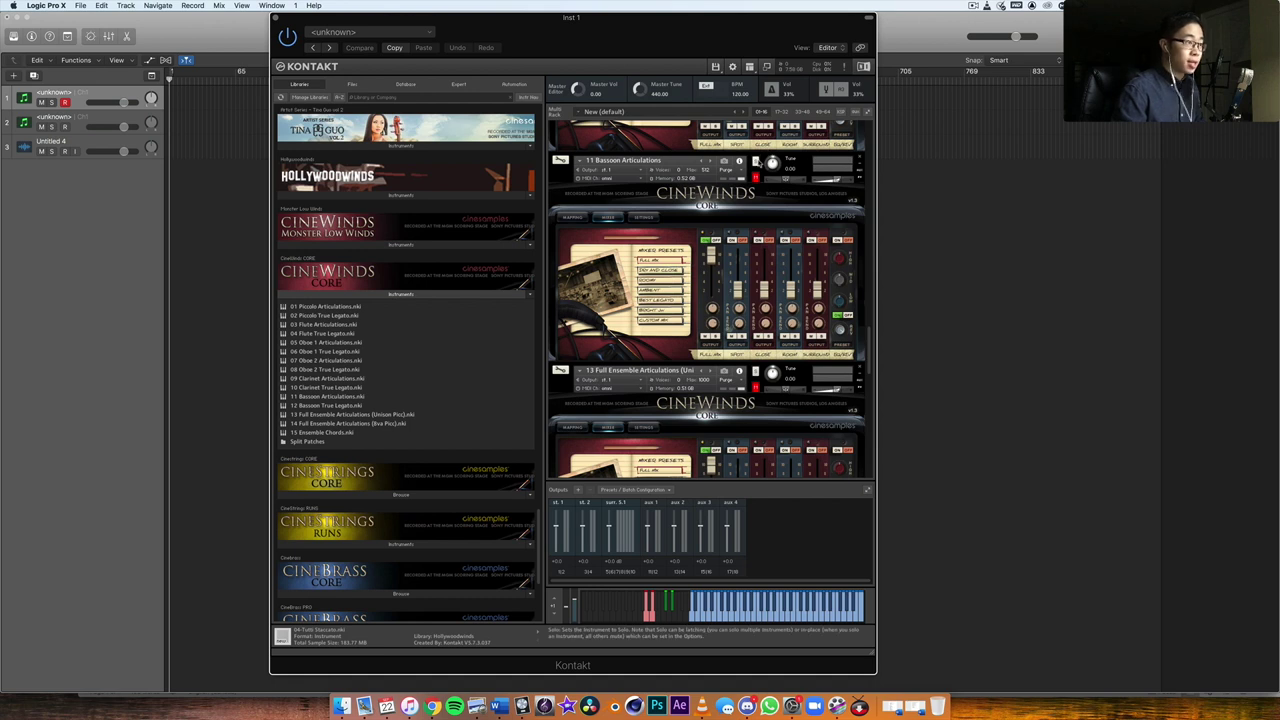
pyautogui.click(757, 162)
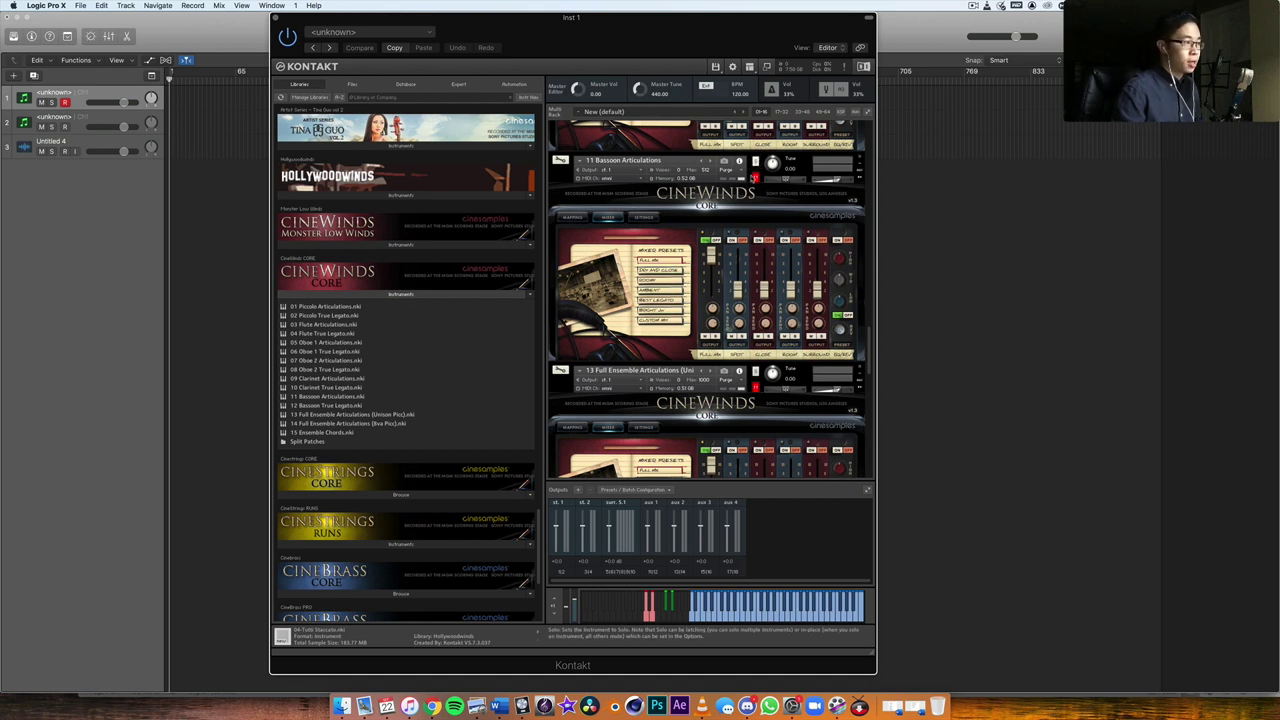
pyautogui.scroll(6, 700, 180)
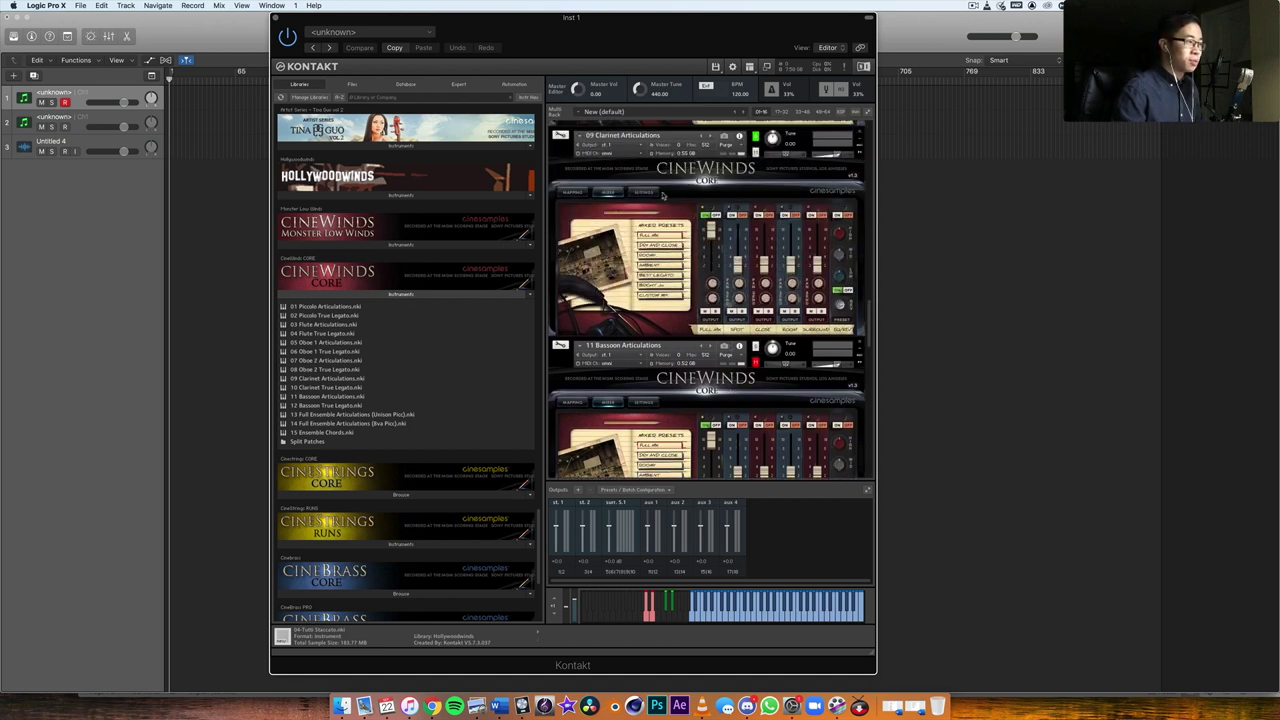
pyautogui.scroll(-6, 745, 236)
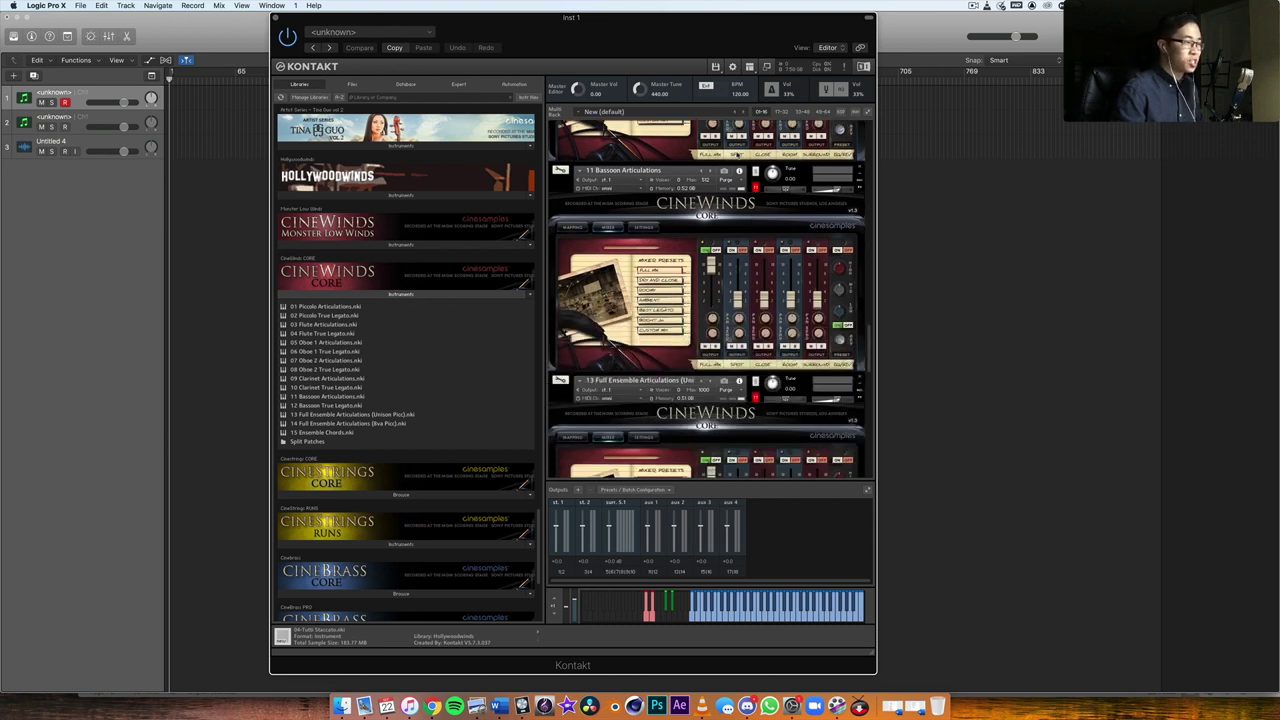
pyautogui.click(758, 175)
pyautogui.scroll(-1, 790, 190)
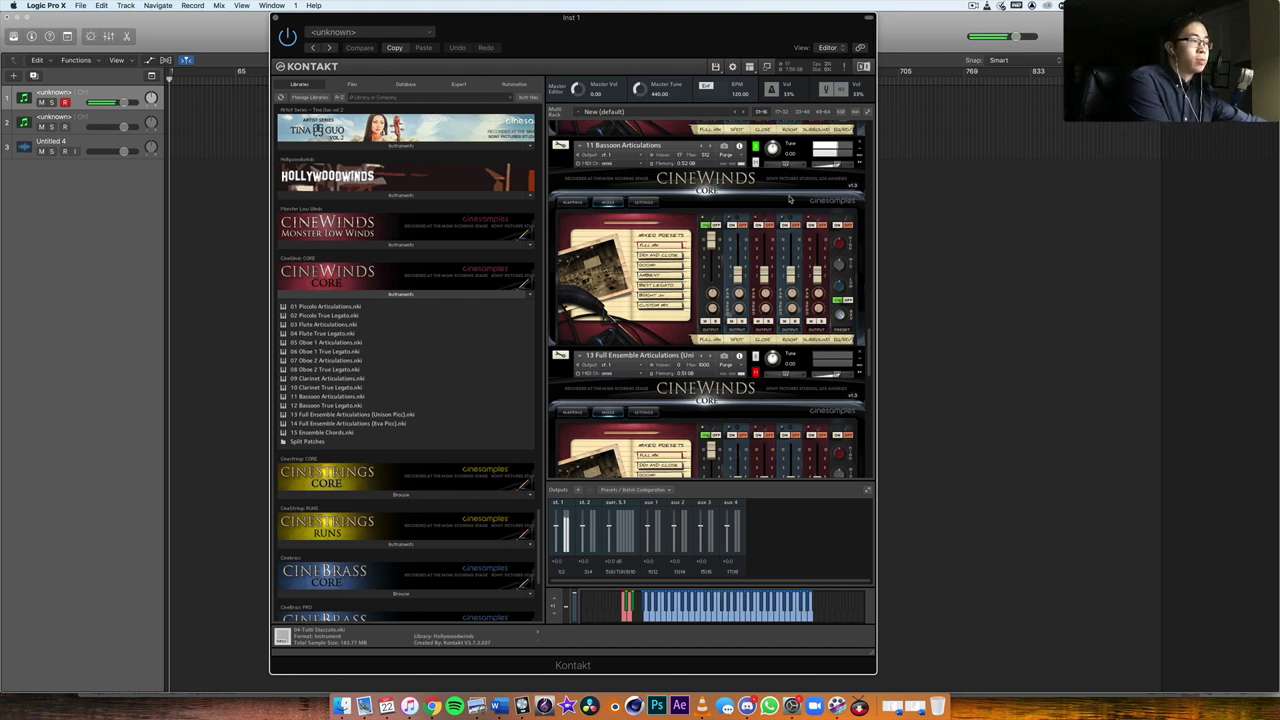
# Step: Set the legato mode of the 11 Bassoon Articulations patch to Poly and return it to the mixer page
pyautogui.click(650, 203)
pyautogui.scroll(-1, 683, 245)
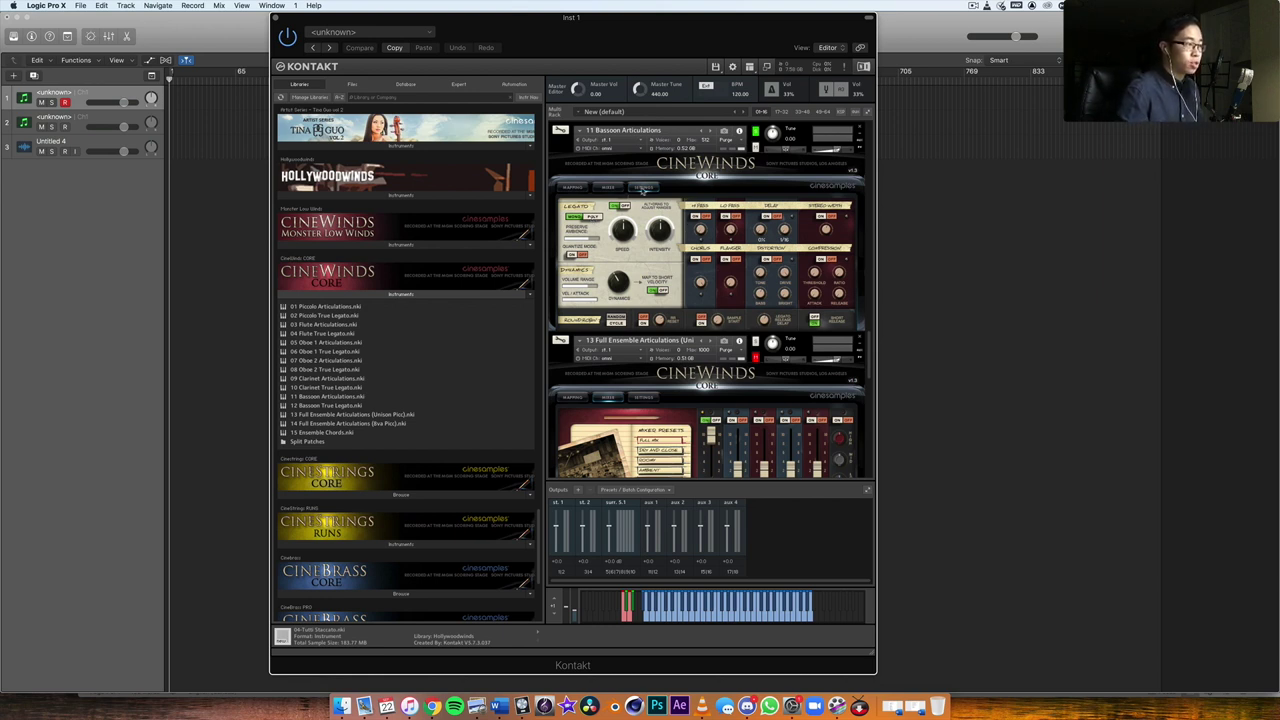
pyautogui.click(593, 216)
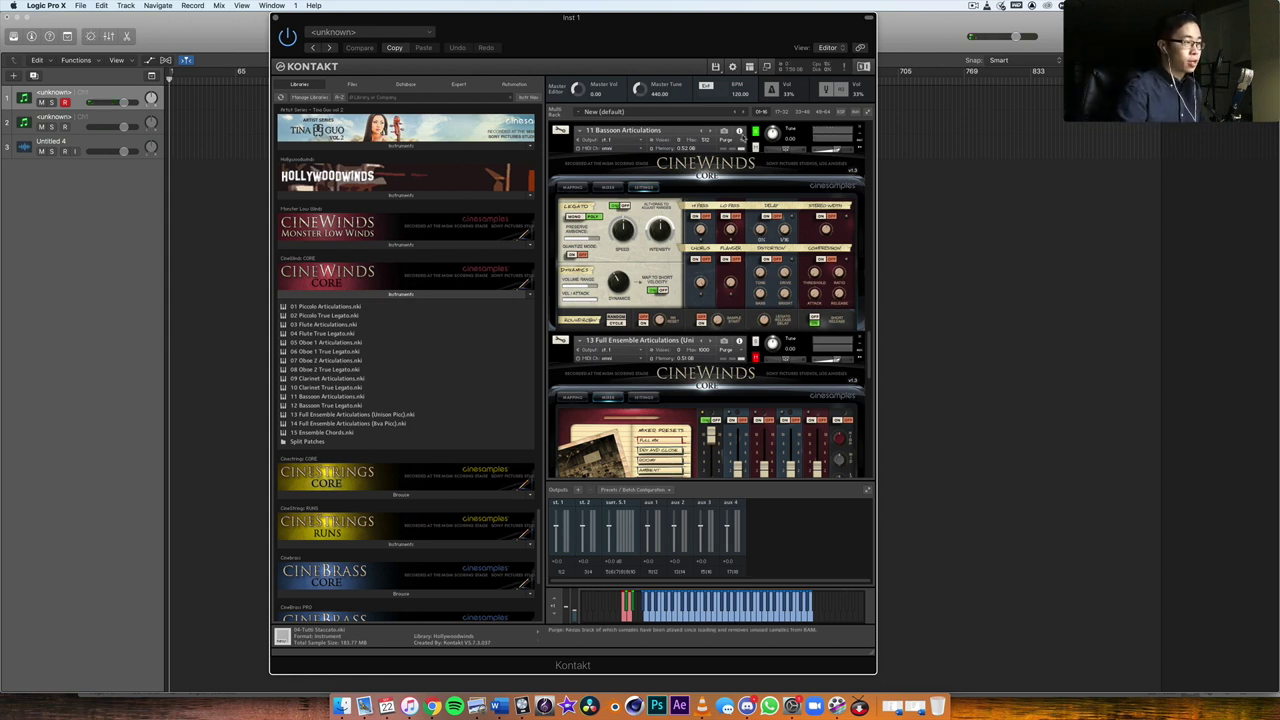
pyautogui.click(610, 187)
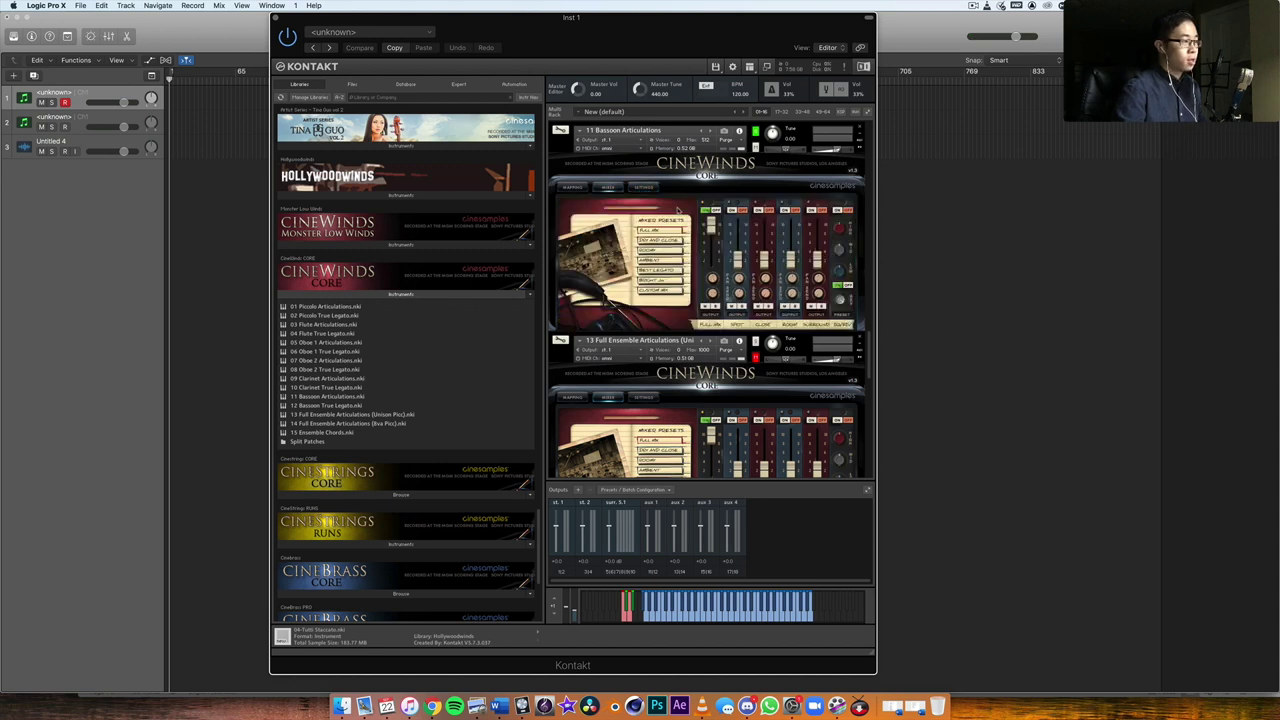
# Step: Solo the 13 Full Ensemble Articulations patch in the multi rack to audition it
pyautogui.scroll(-3, 700, 250)
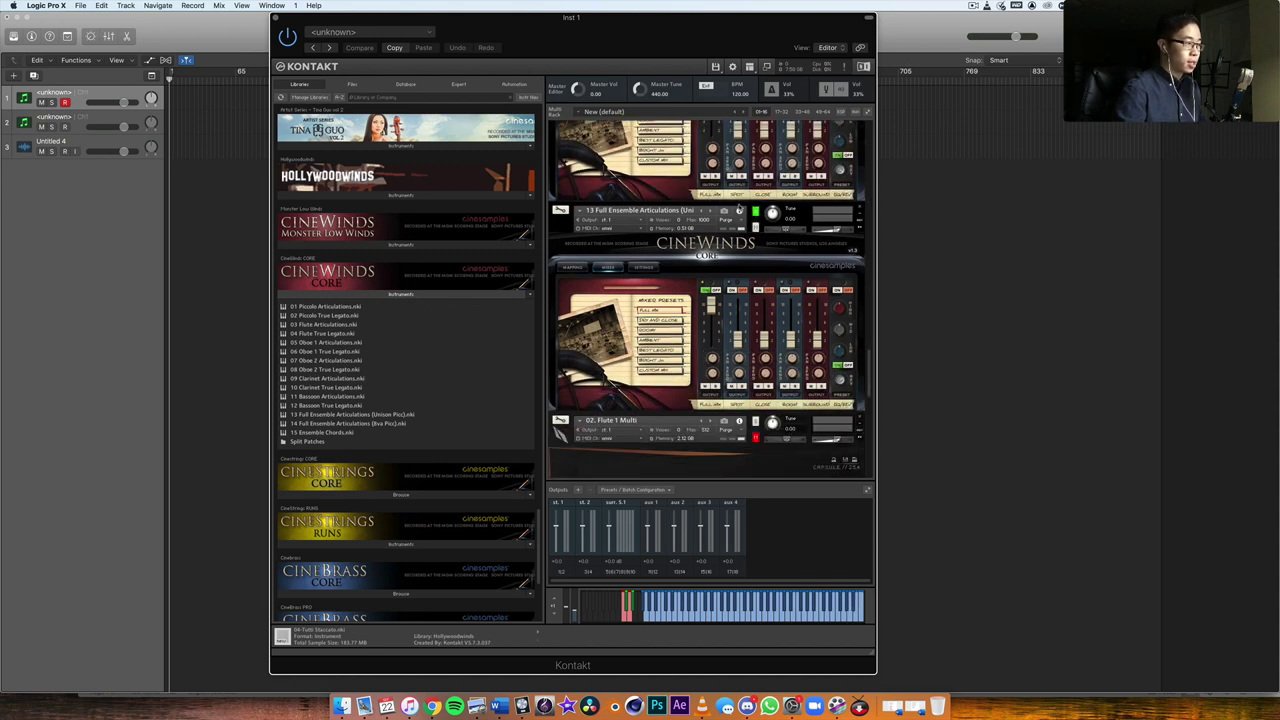
pyautogui.scroll(-2, 720, 300)
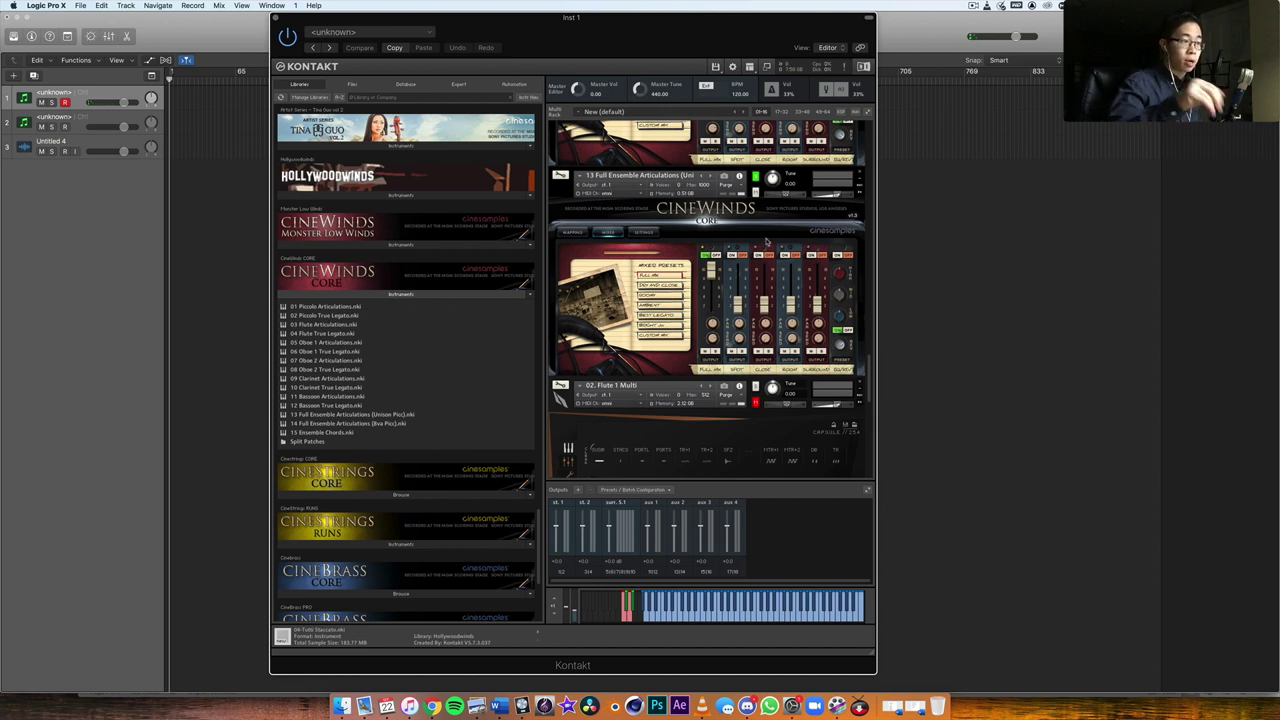
# Step: Collapse the CineWinds CORE instrument listing and bring the 02. Flute 1 Multi patch into view in the rack
pyautogui.scroll(5, 765, 250)
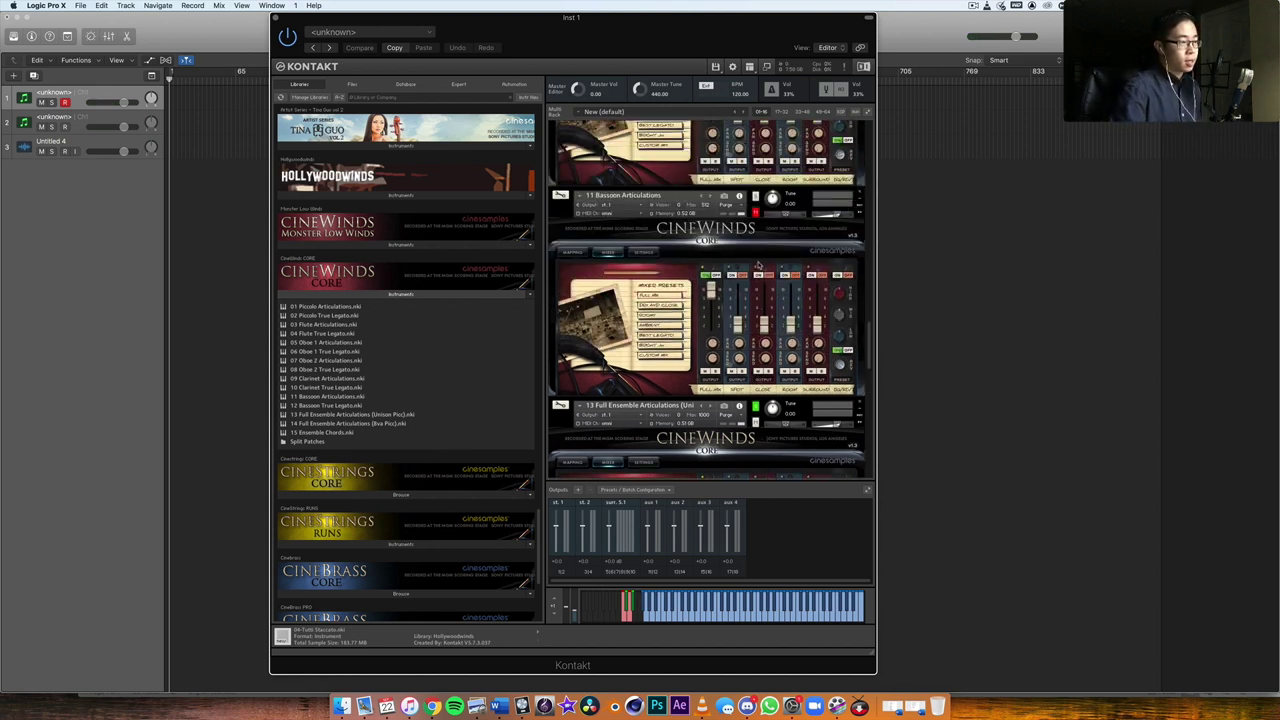
pyautogui.scroll(-10, 760, 266)
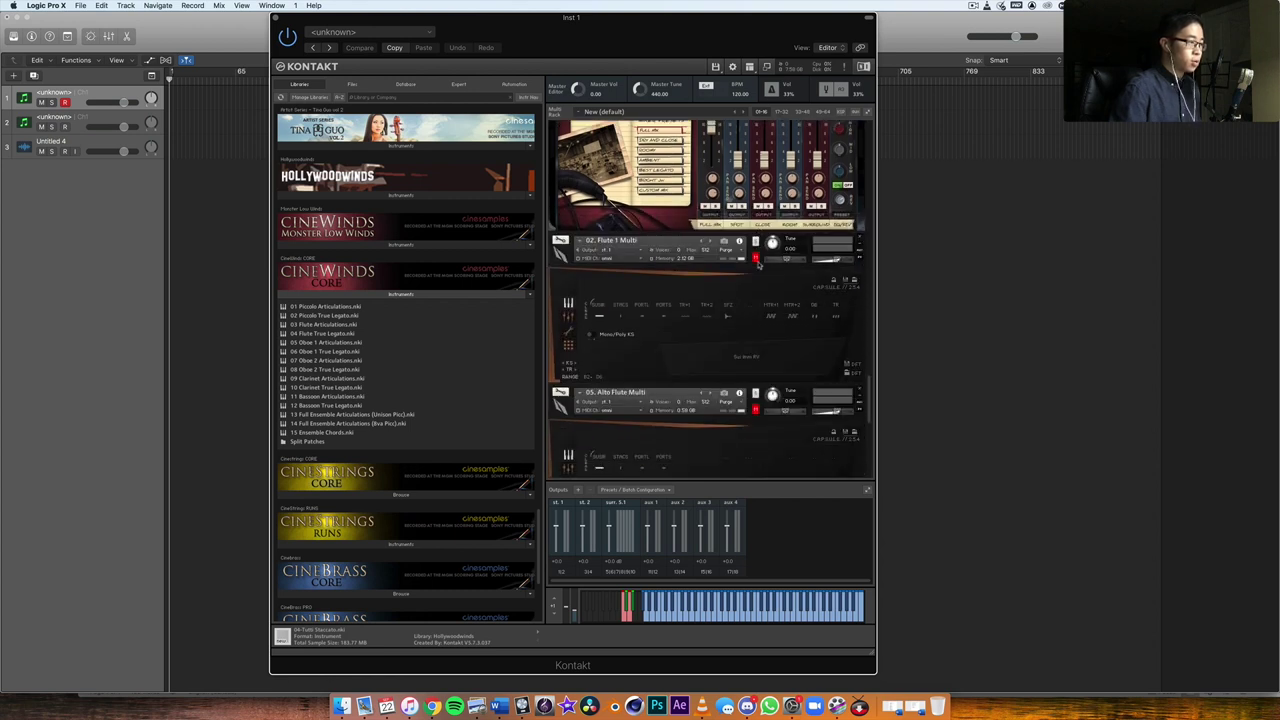
pyautogui.click(375, 295)
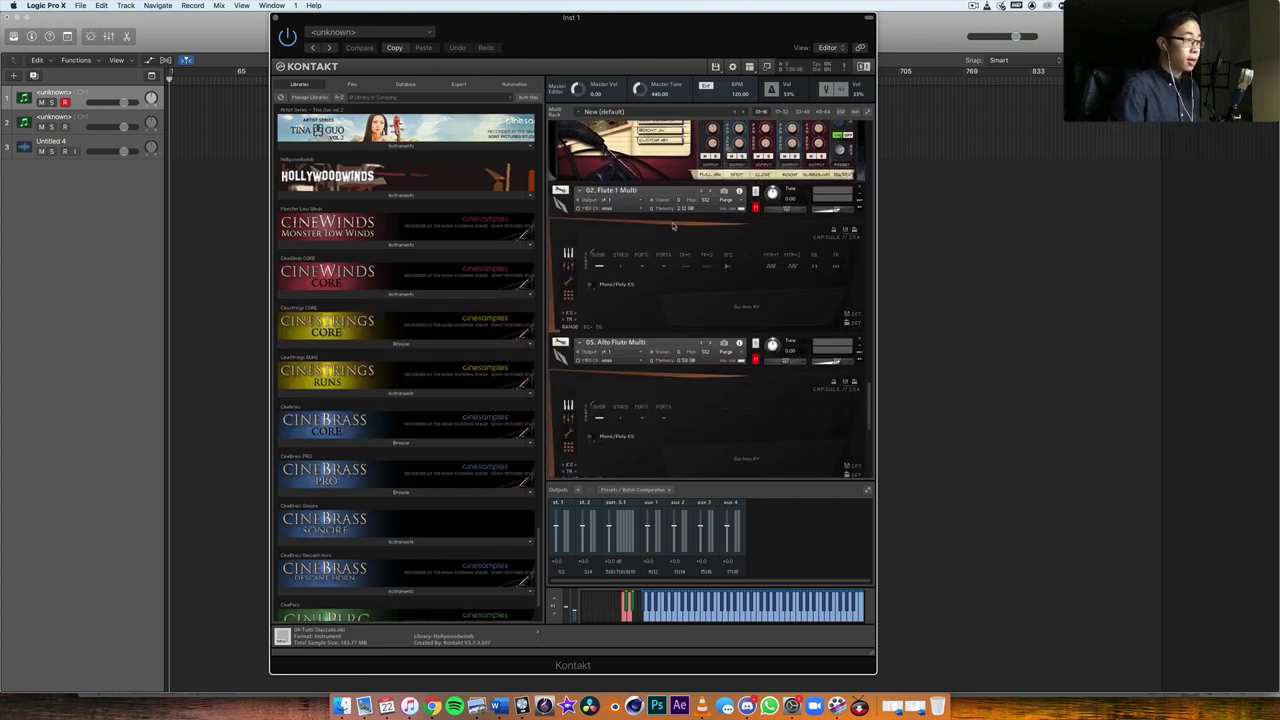
# Step: Expand the instrument listing of the Berlin Series Woodwinds library in the library browser
pyautogui.scroll(-3, 666, 260)
pyautogui.scroll(5, 666, 260)
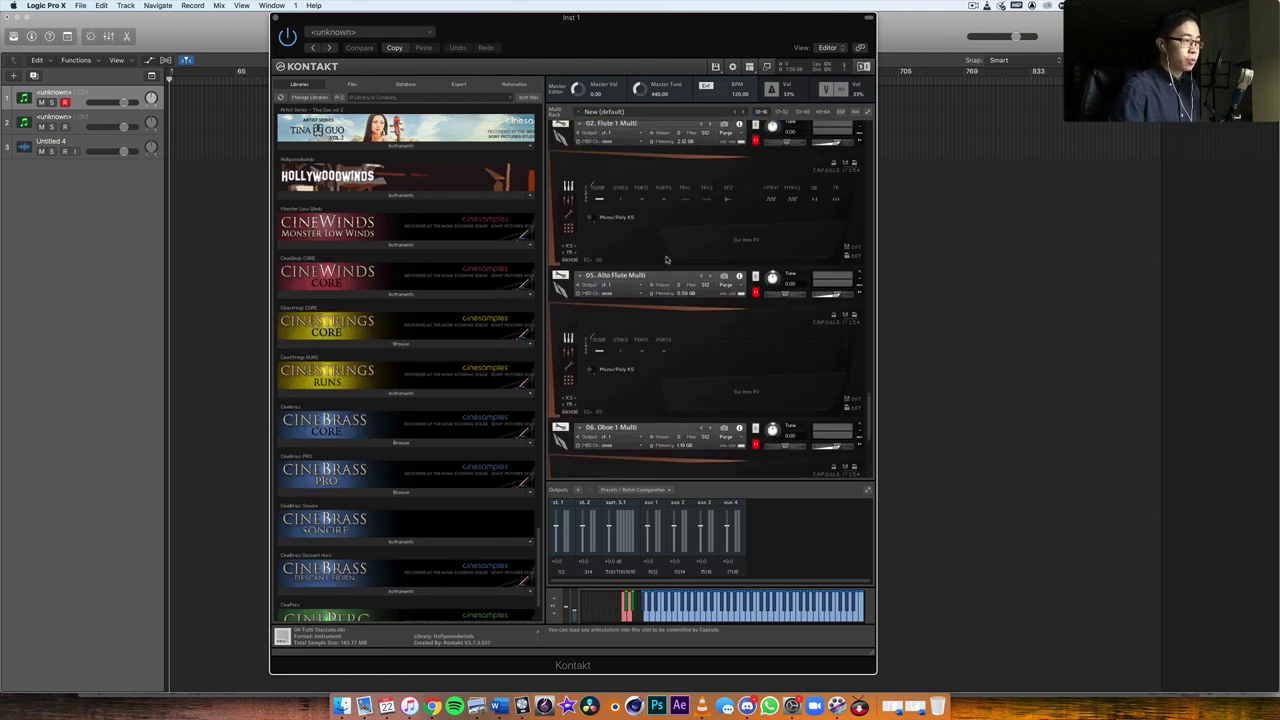
pyautogui.scroll(-1, 424, 314)
pyautogui.scroll(10, 424, 314)
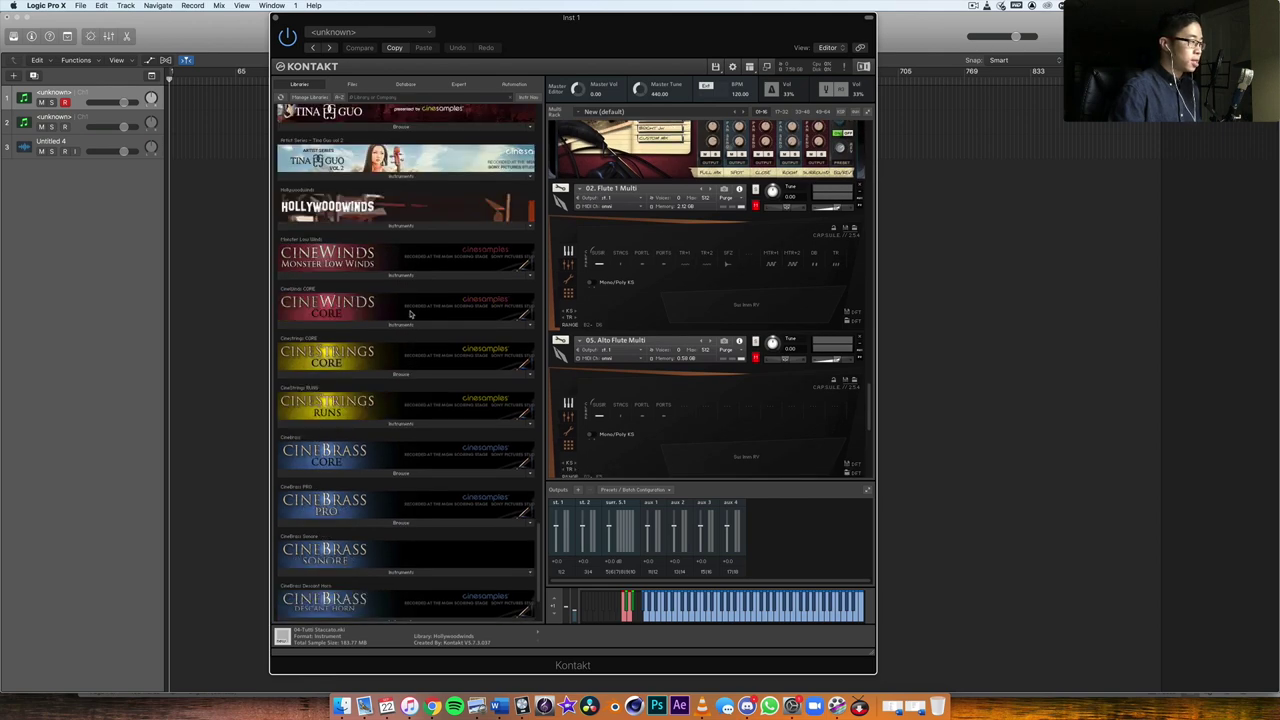
pyautogui.scroll(4, 430, 312)
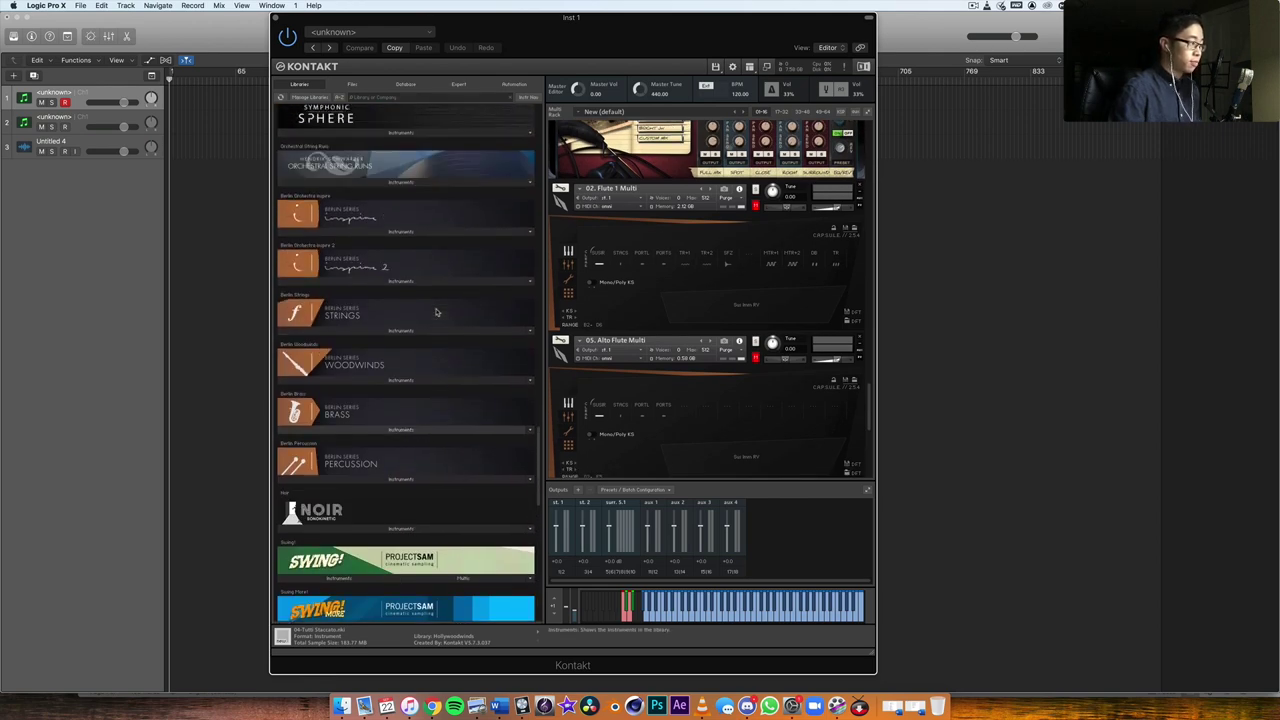
pyautogui.click(397, 381)
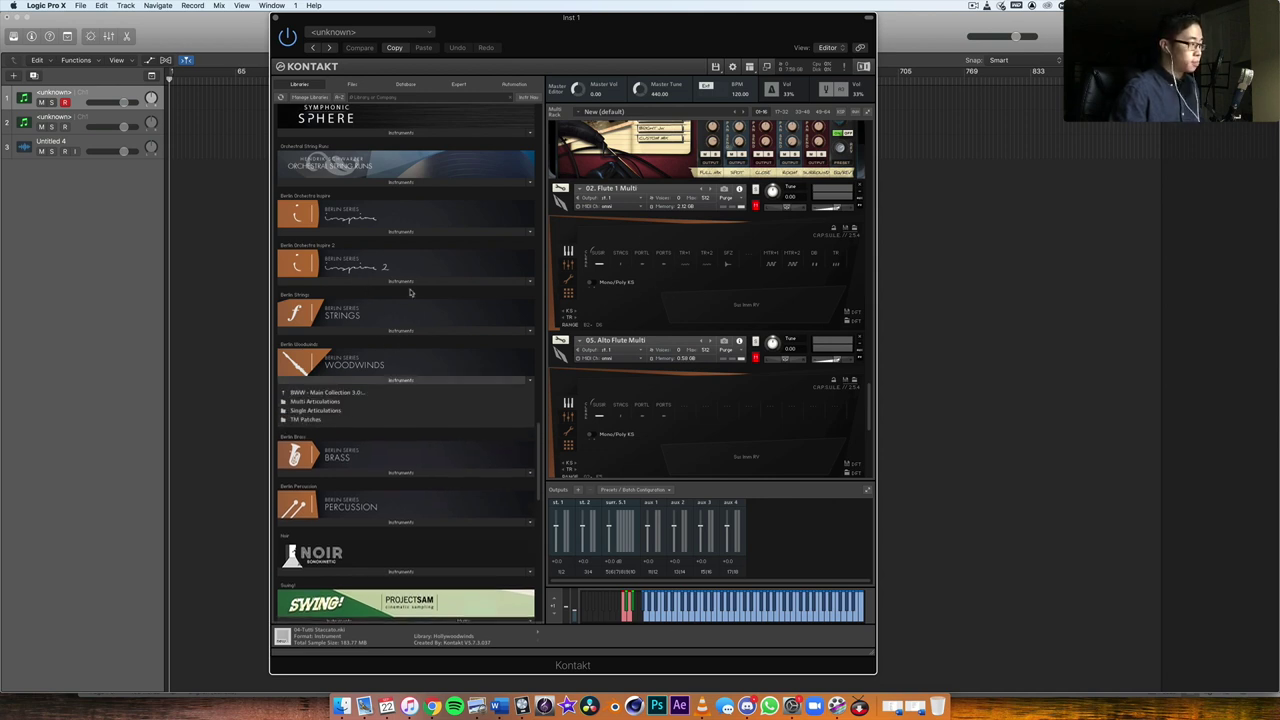
# Step: Go up to the top-level collection folders of the Berlin Series Woodwinds library
pyautogui.scroll(-4, 430, 330)
pyautogui.scroll(2, 370, 262)
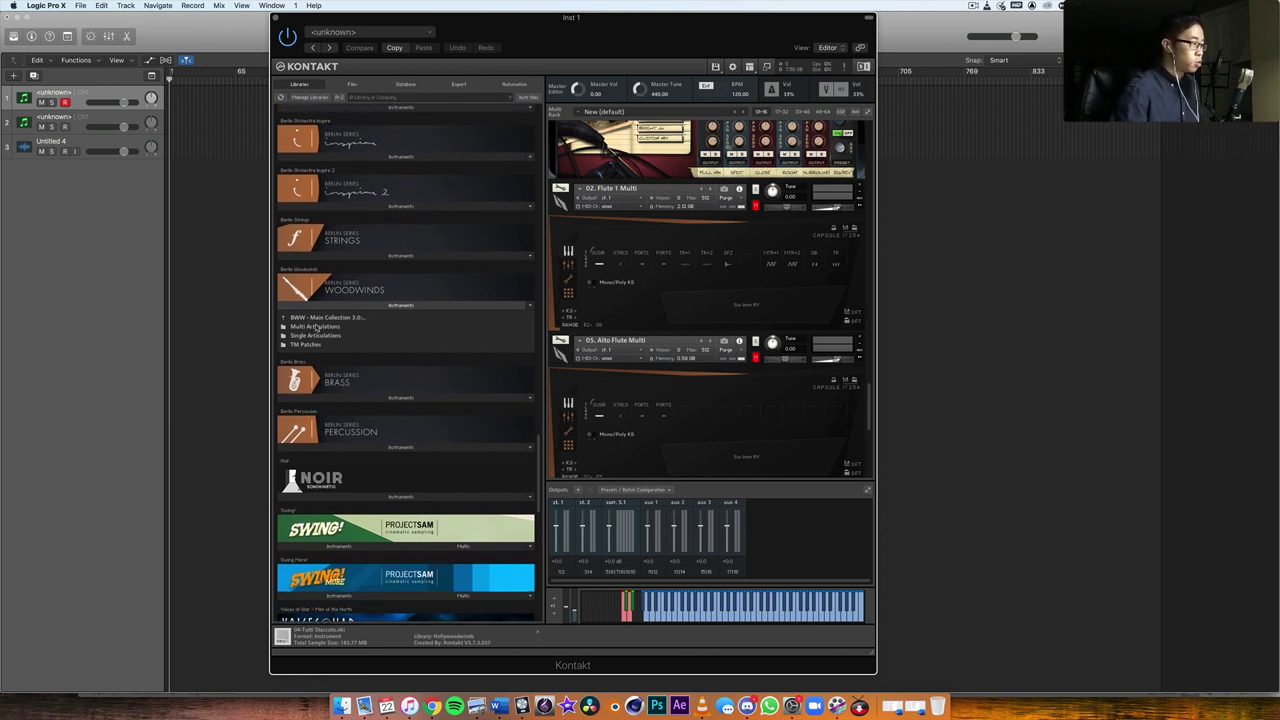
pyautogui.click(320, 327)
pyautogui.click(320, 318)
pyautogui.click(322, 318)
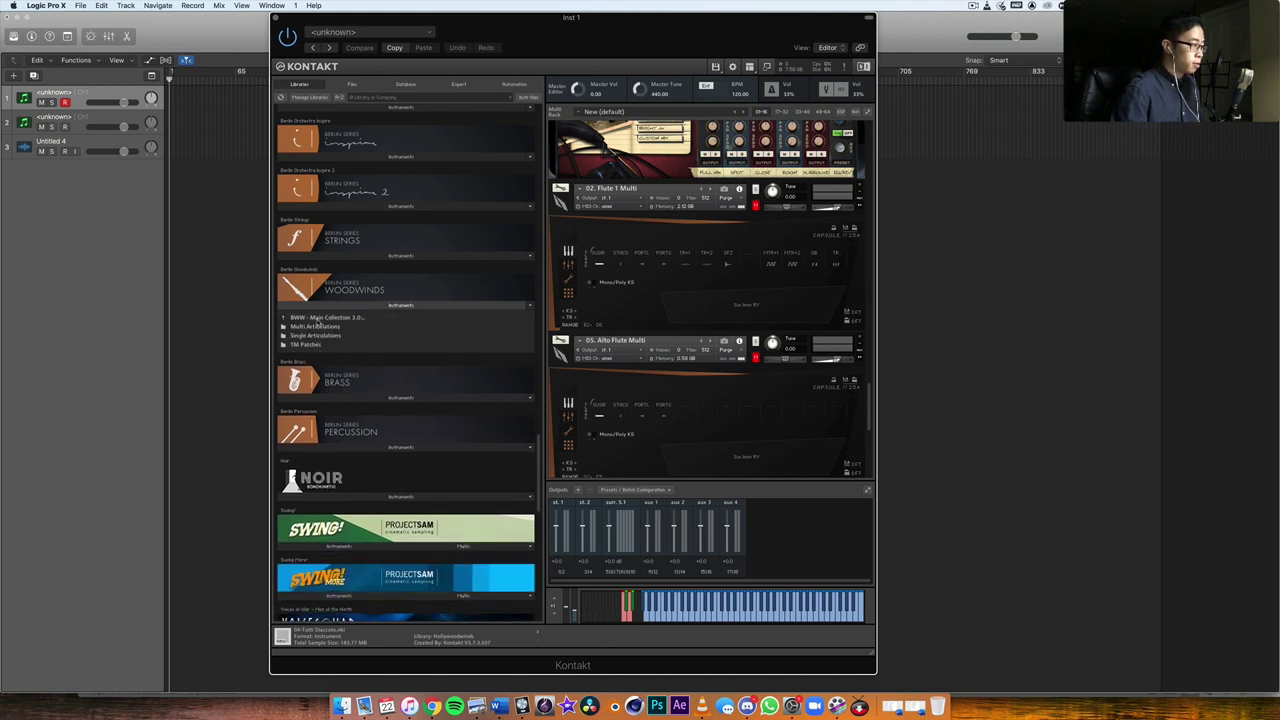
pyautogui.click(324, 318)
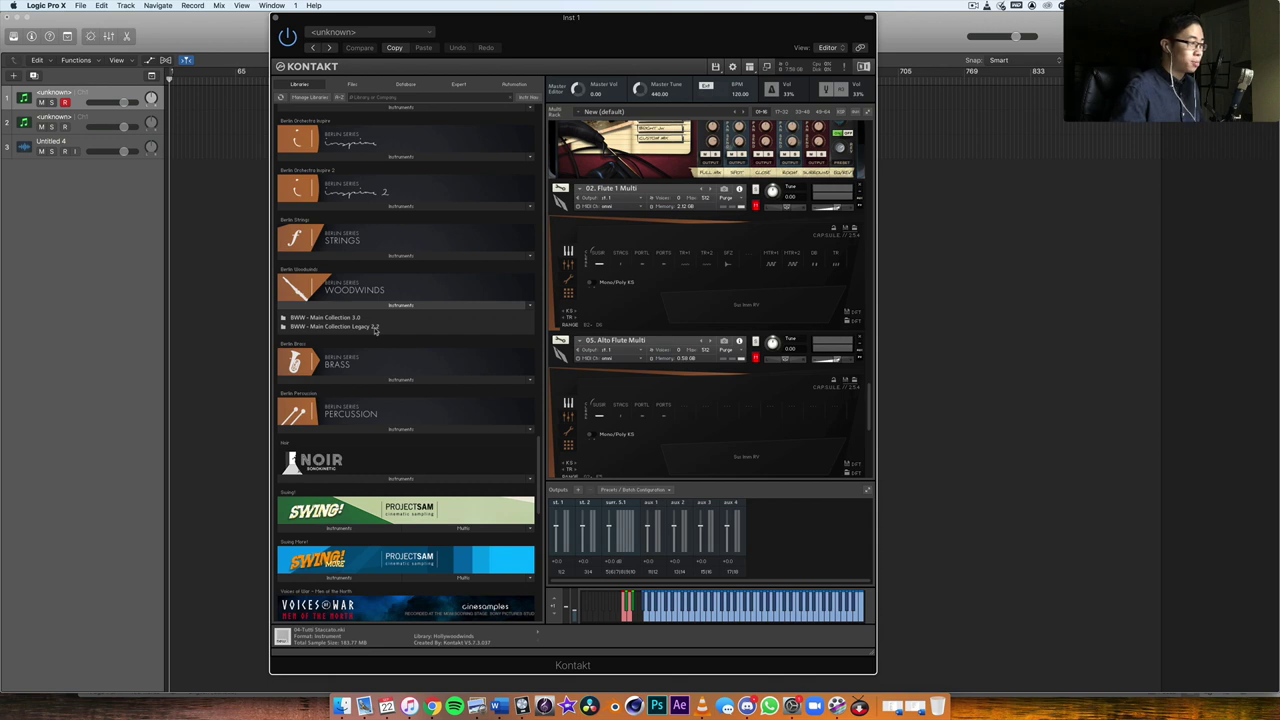
# Step: Solo the 02. Flute 1 Multi patch and raise the volumes of the Flute 1, Alto Flute, Oboe 1 and Bassoon 1 patches
pyautogui.click(734, 260)
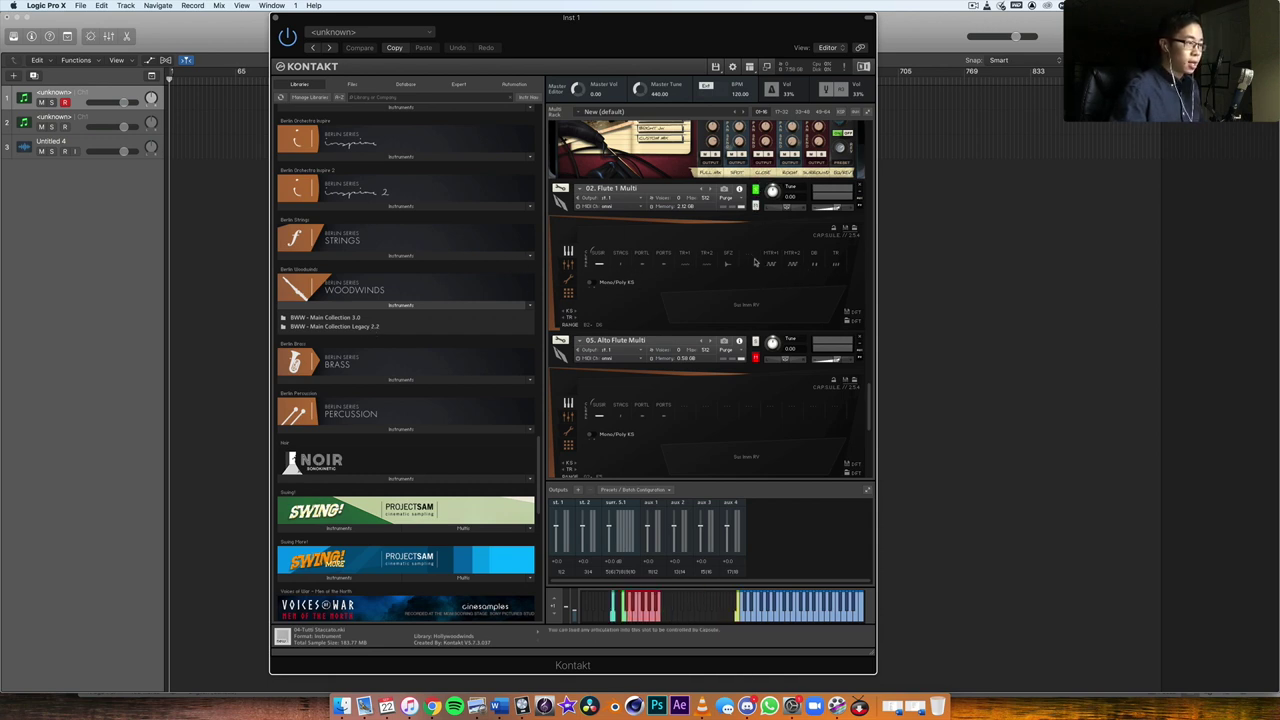
pyautogui.click(757, 240)
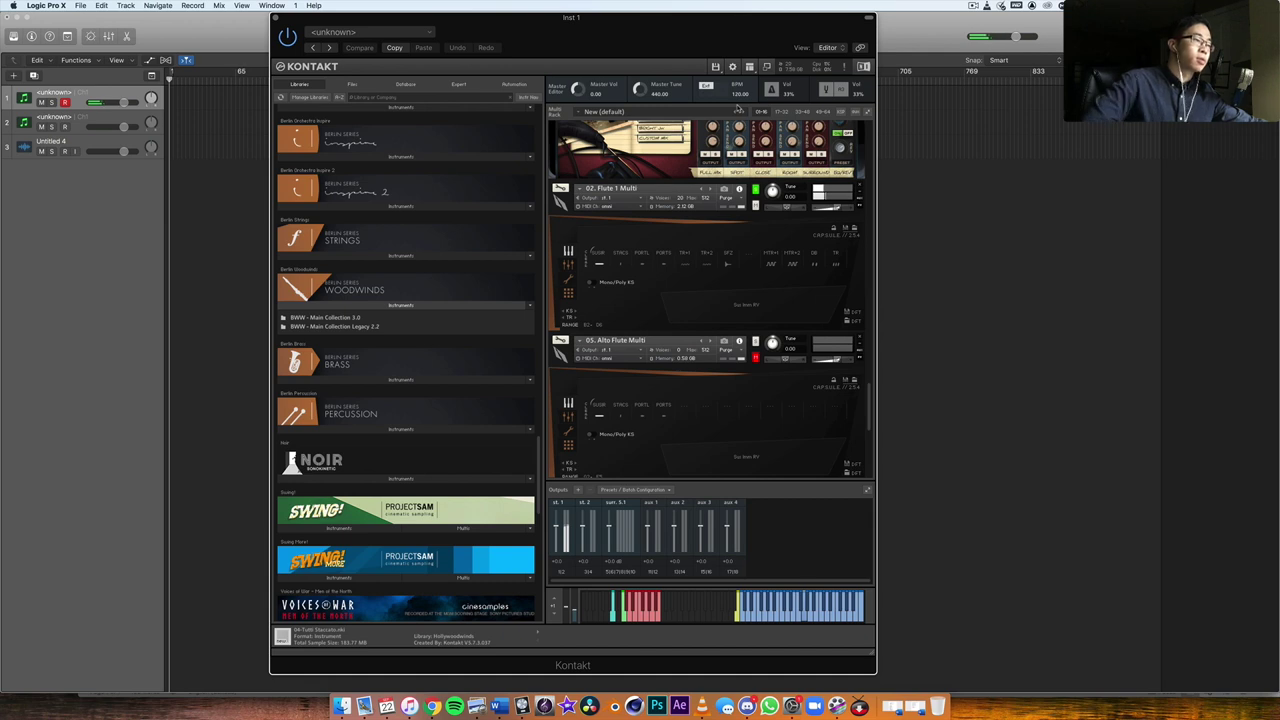
pyautogui.moveTo(851, 209)
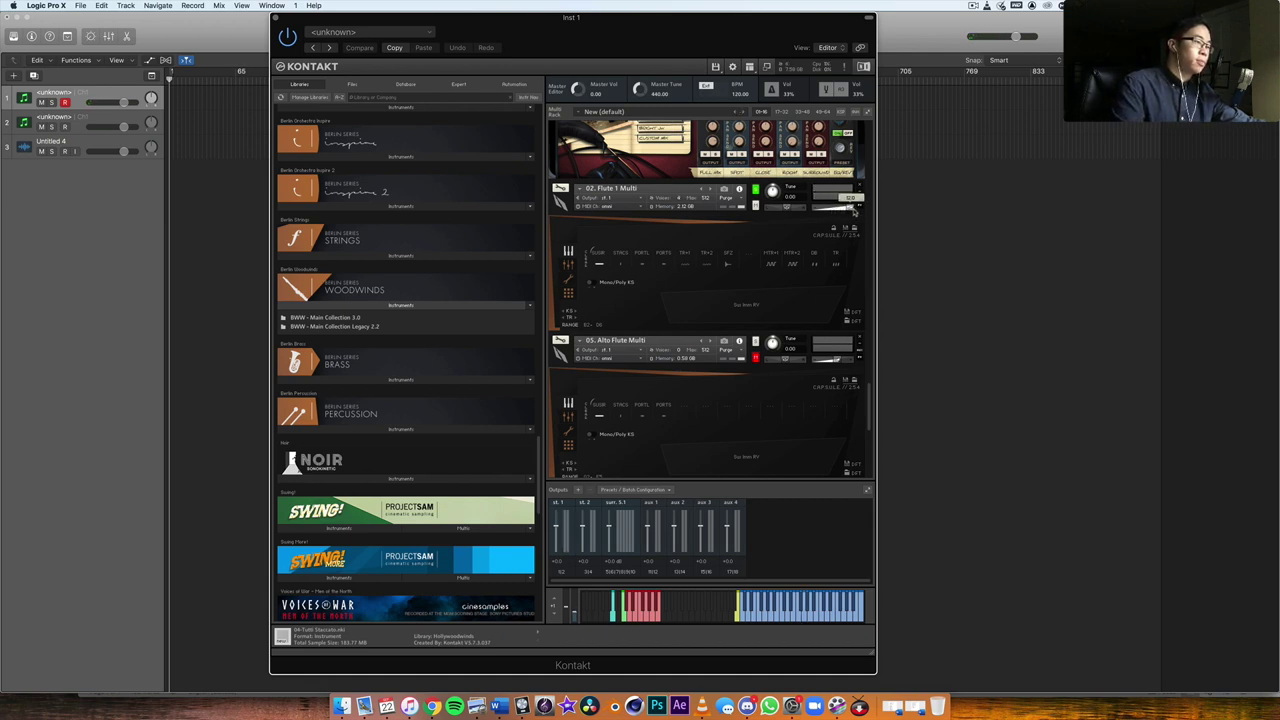
pyautogui.scroll(-3, 851, 209)
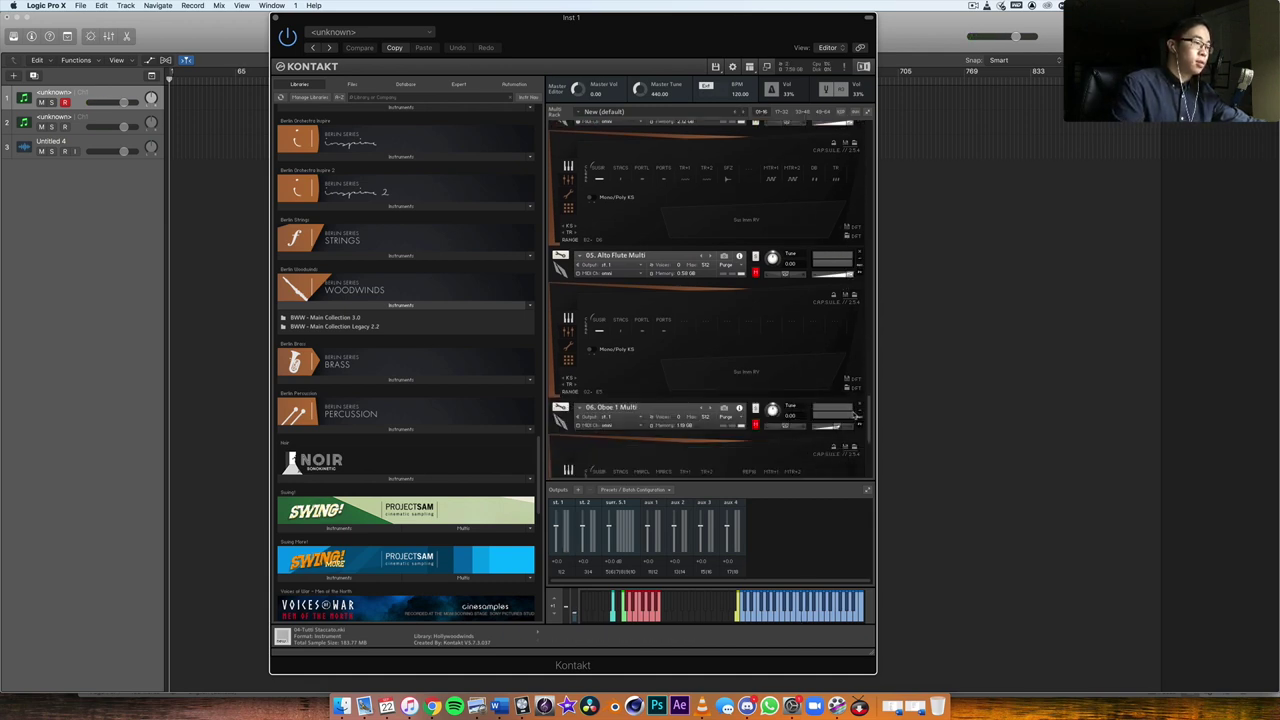
pyautogui.scroll(-3, 845, 415)
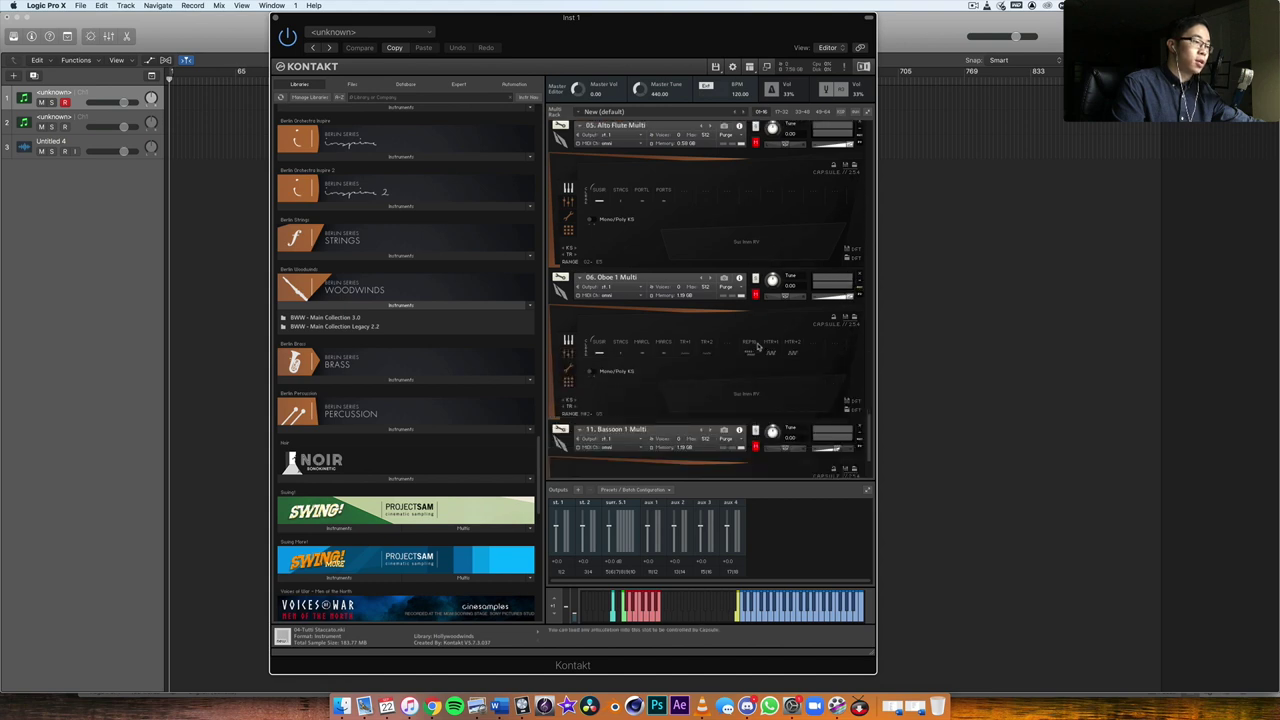
pyautogui.scroll(-2, 758, 346)
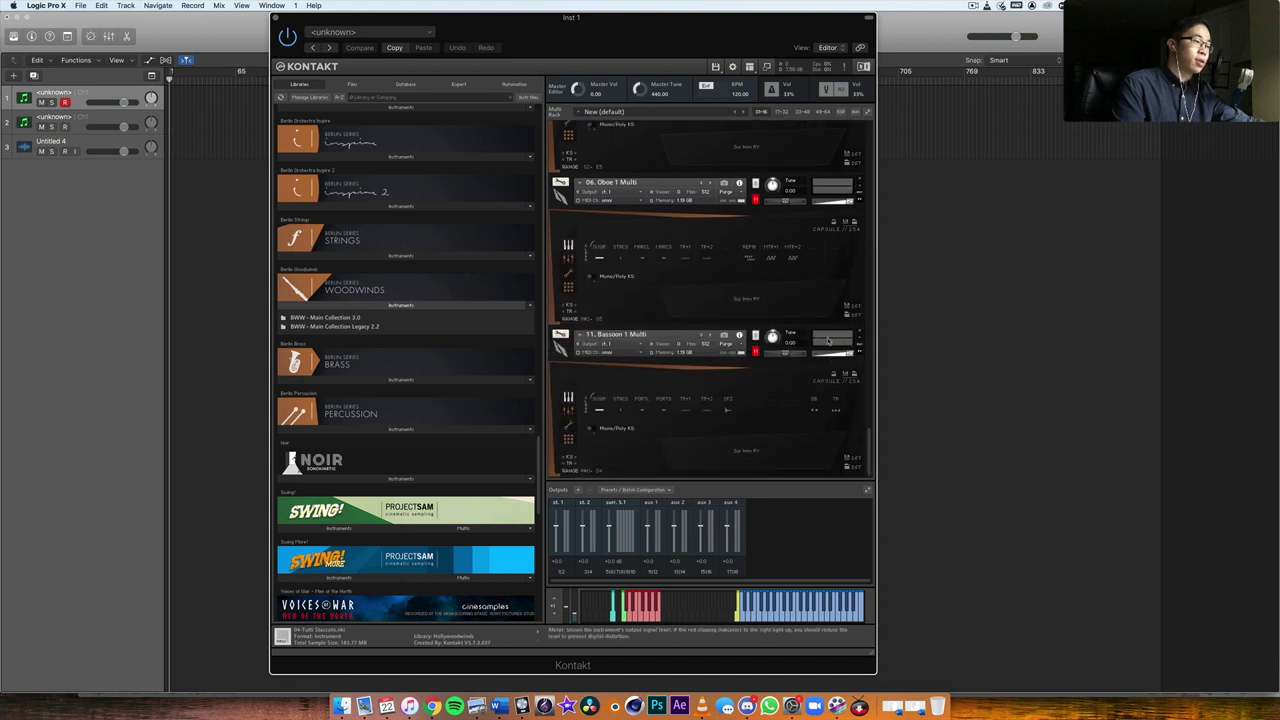
pyautogui.scroll(8, 828, 341)
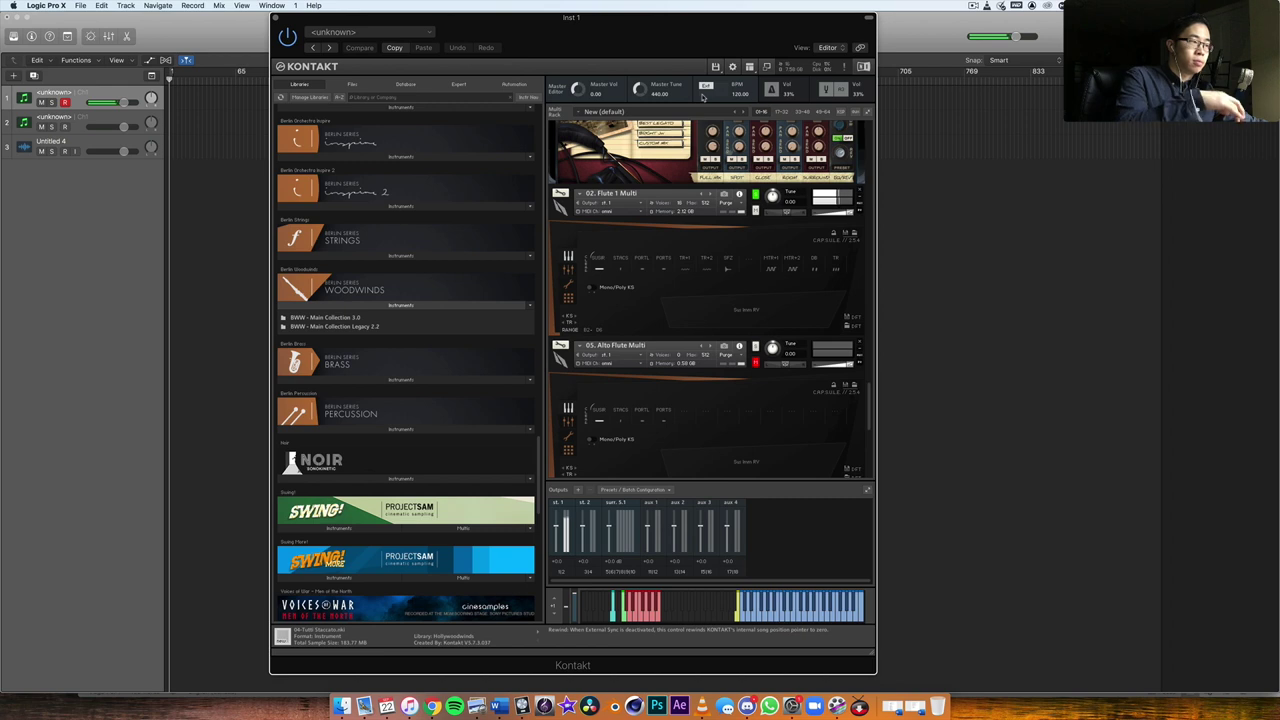
# Step: Audition the Flute 1 patch's Staccatissimo, Portato Long, Trill +1, Measured Trill +1, Measured Trill +2 and Double Tongue articulations
pyautogui.click(624, 268)
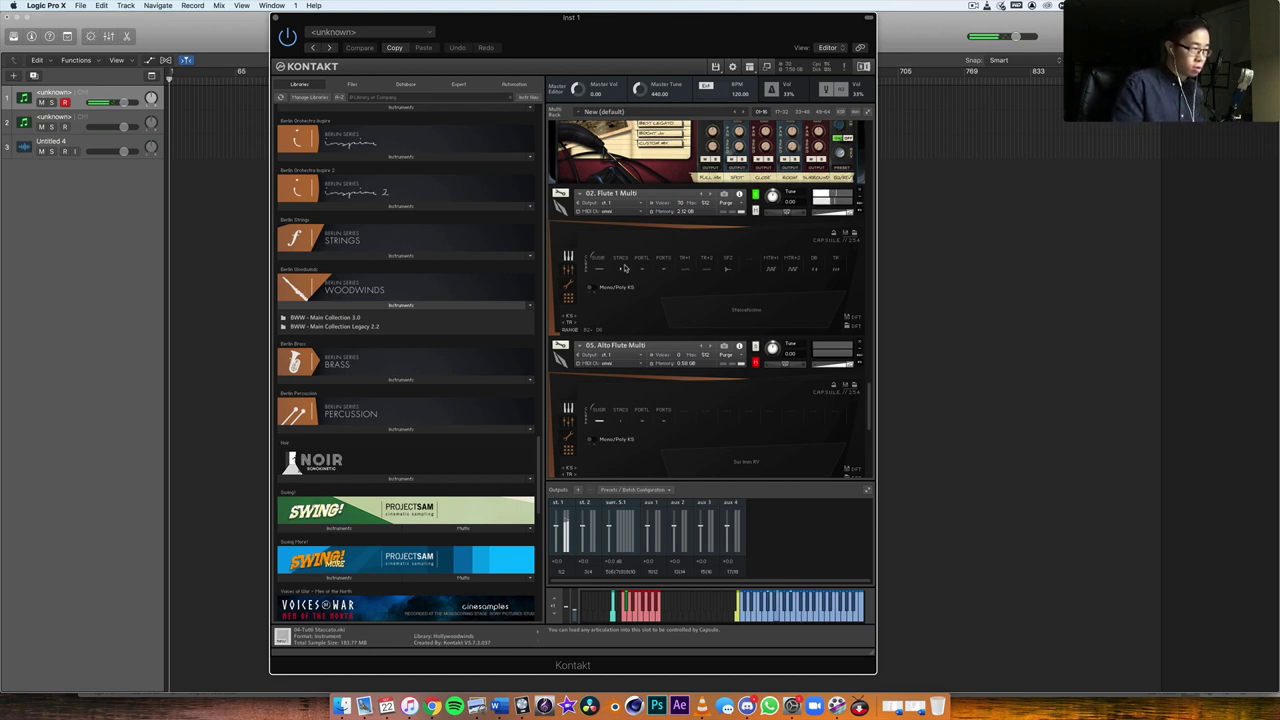
pyautogui.click(645, 266)
pyautogui.click(712, 281)
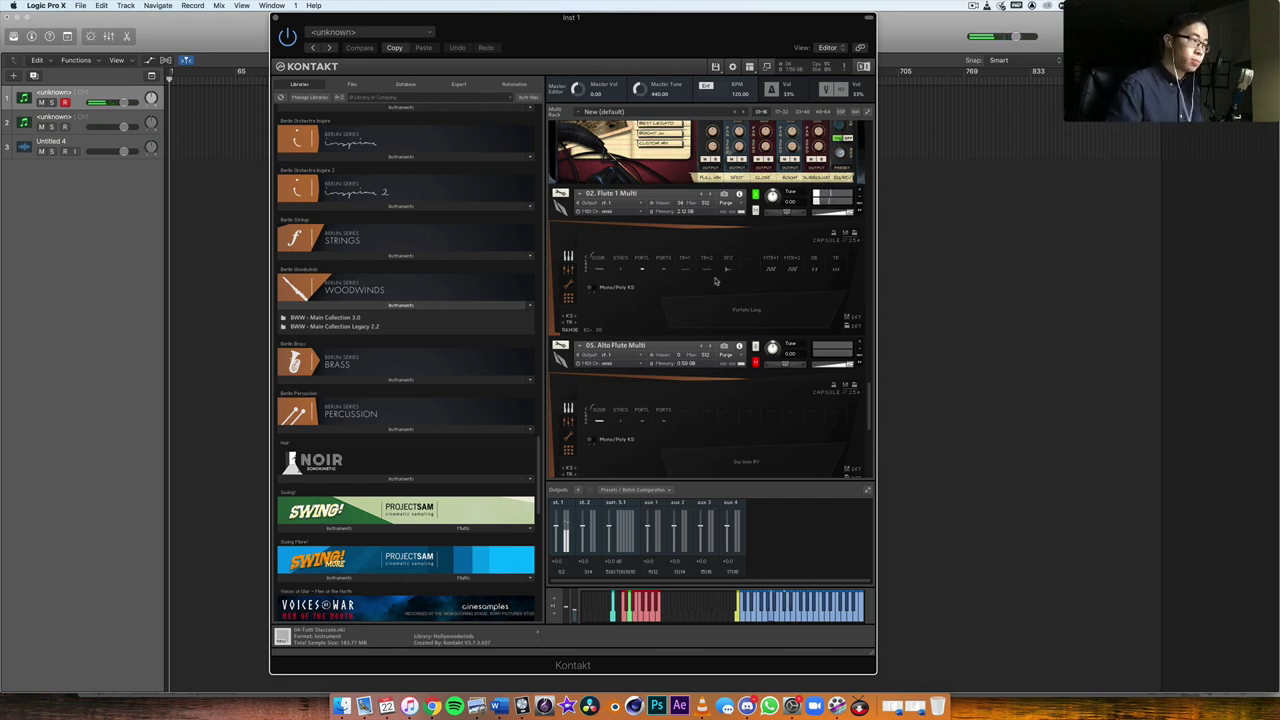
pyautogui.click(688, 270)
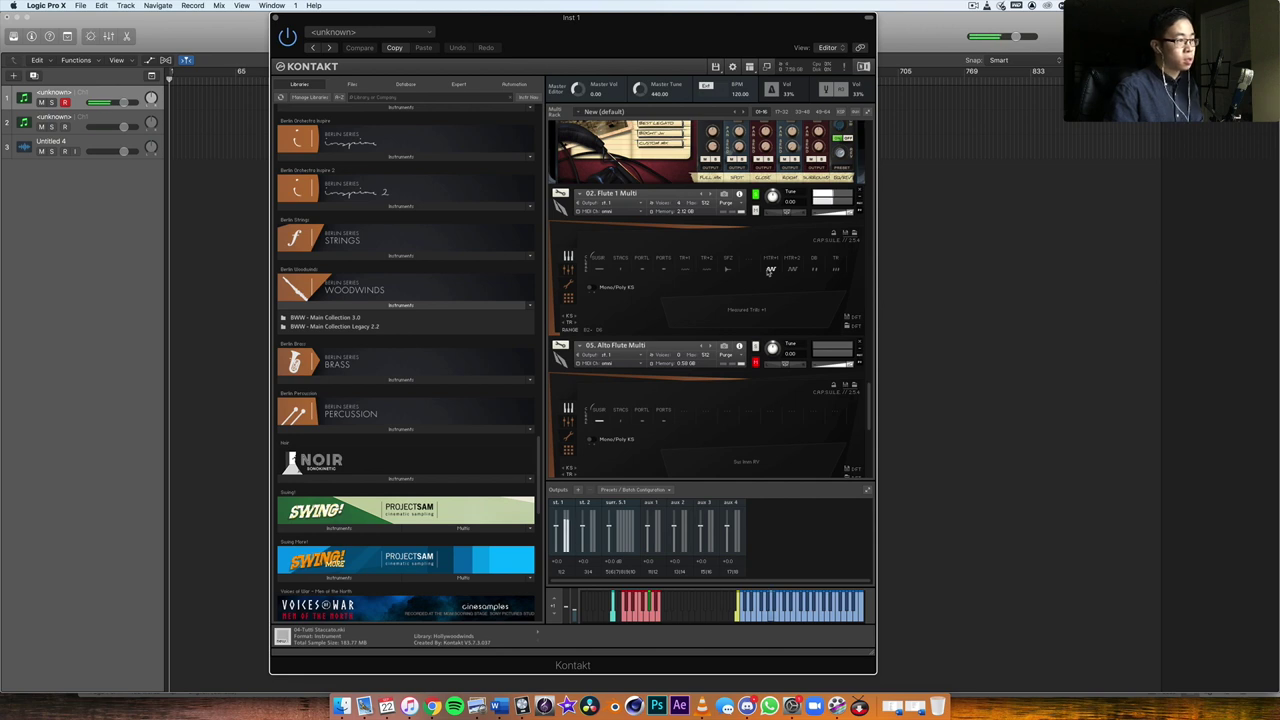
pyautogui.click(795, 270)
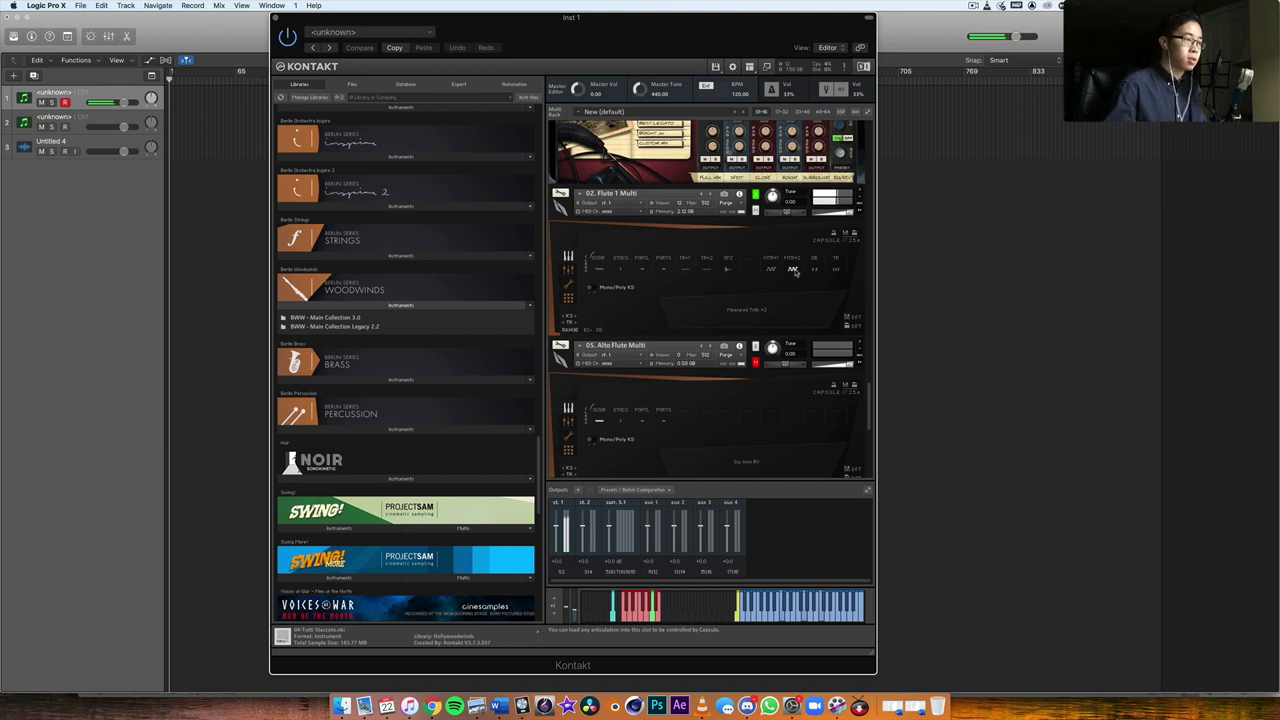
pyautogui.click(817, 270)
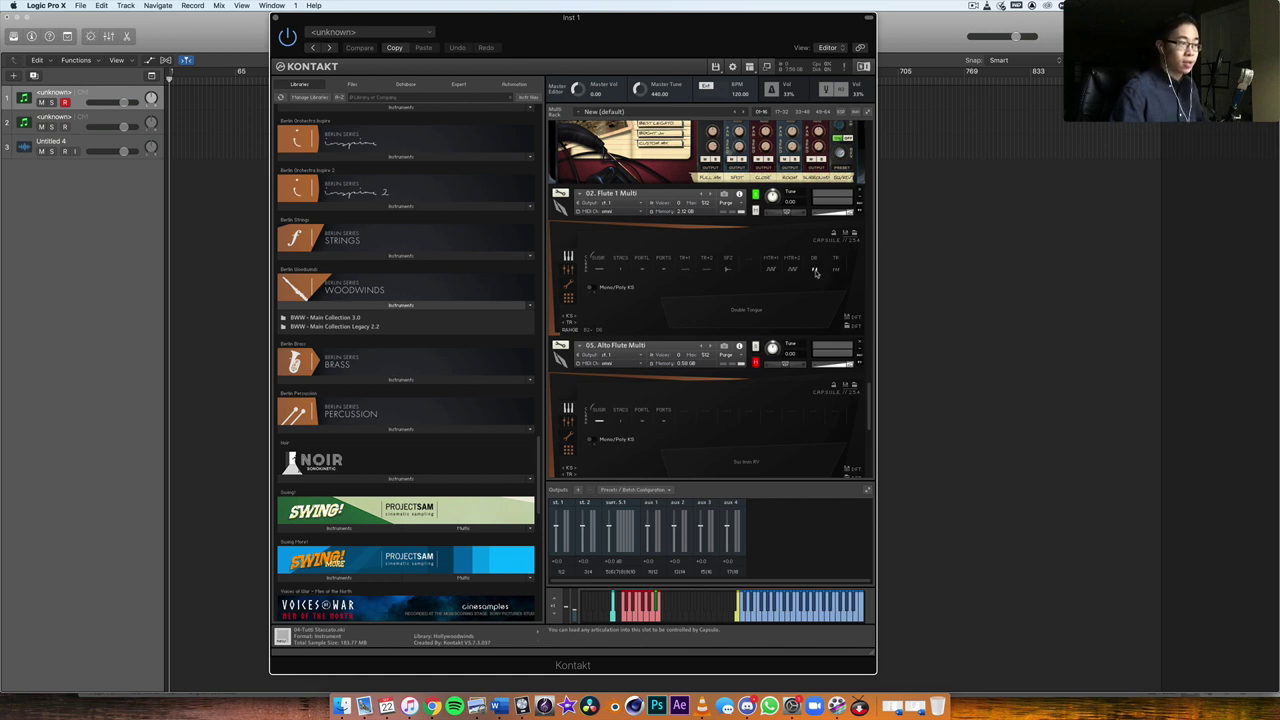
# Step: Solo the 05. Alto Flute Multi patch and audition its Staccatissimo, Portato Long and Portato Short articulations
pyautogui.scroll(-4, 763, 157)
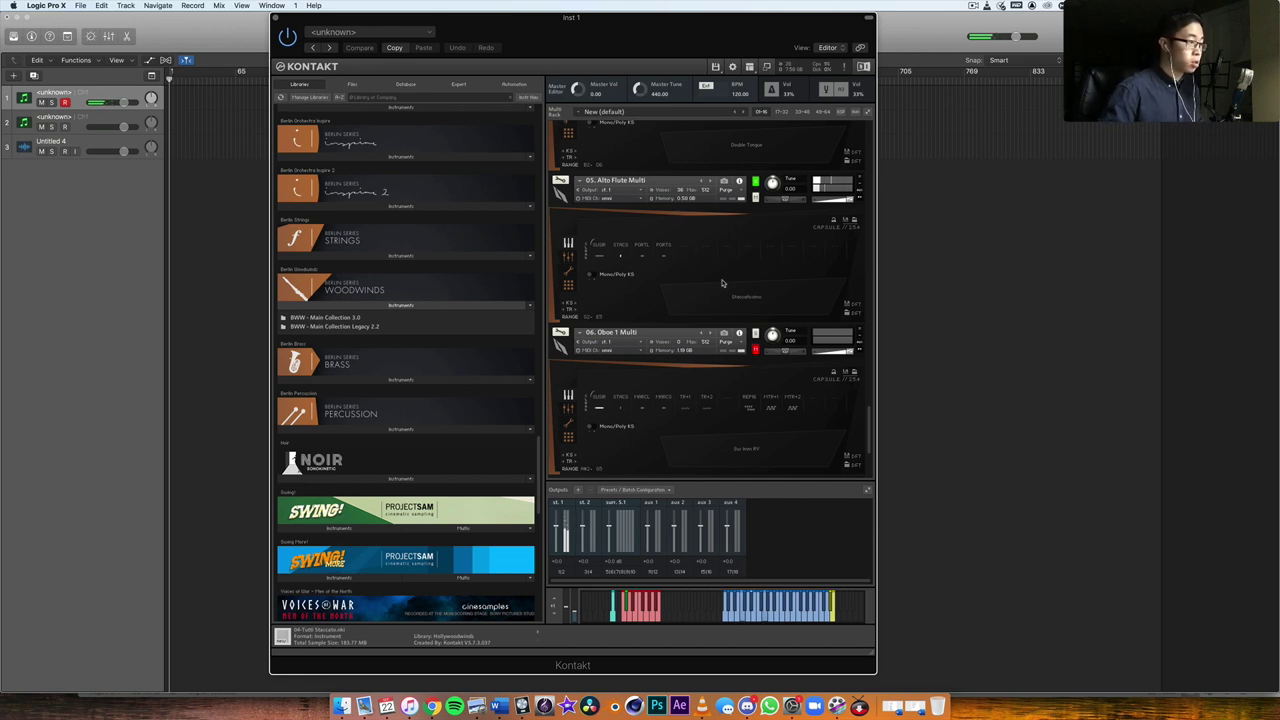
pyautogui.click(645, 256)
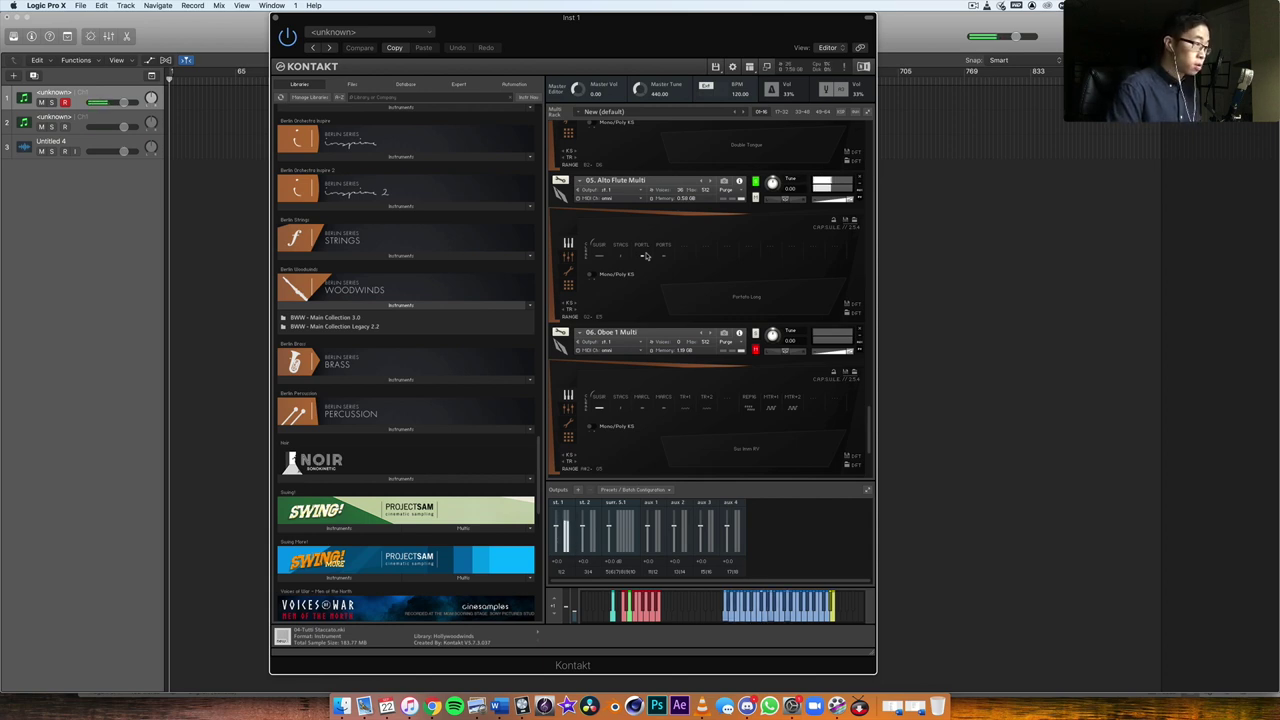
pyautogui.click(665, 257)
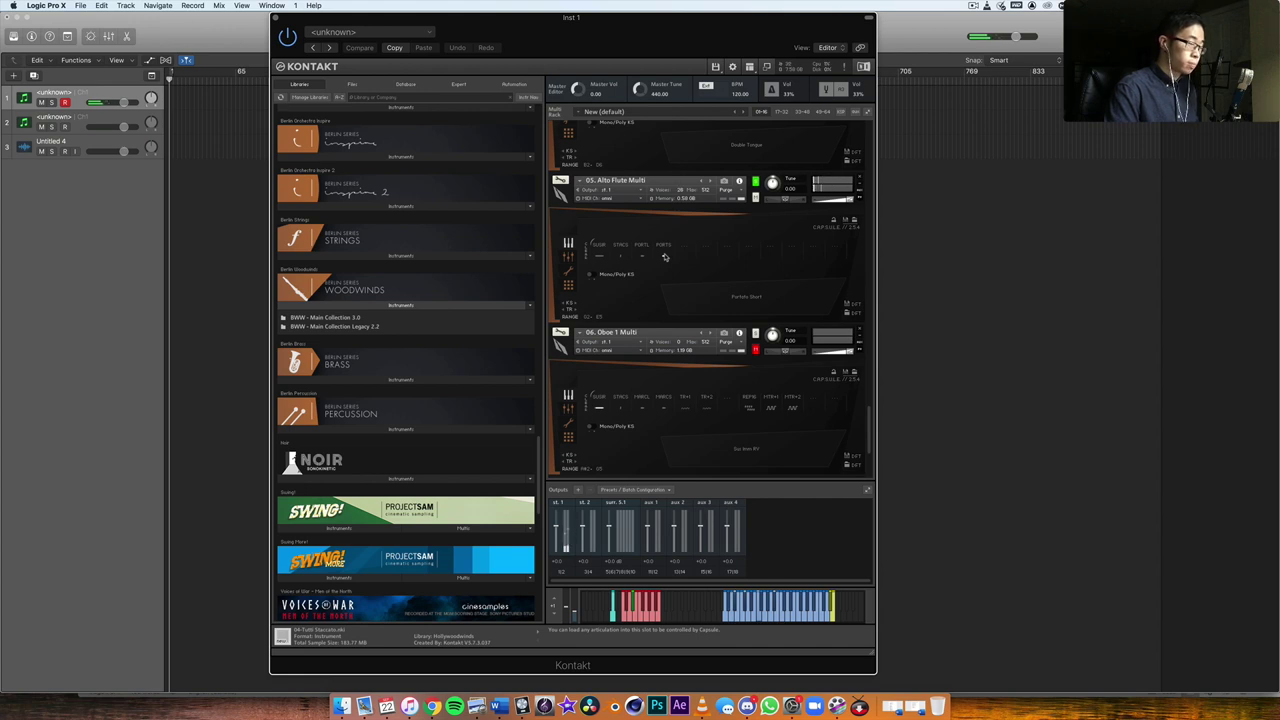
# Step: Solo the 06. Oboe 1 Multi patch and list the Multi Articulations patches of BWW - Main Collection 3.0
pyautogui.scroll(-5, 665, 257)
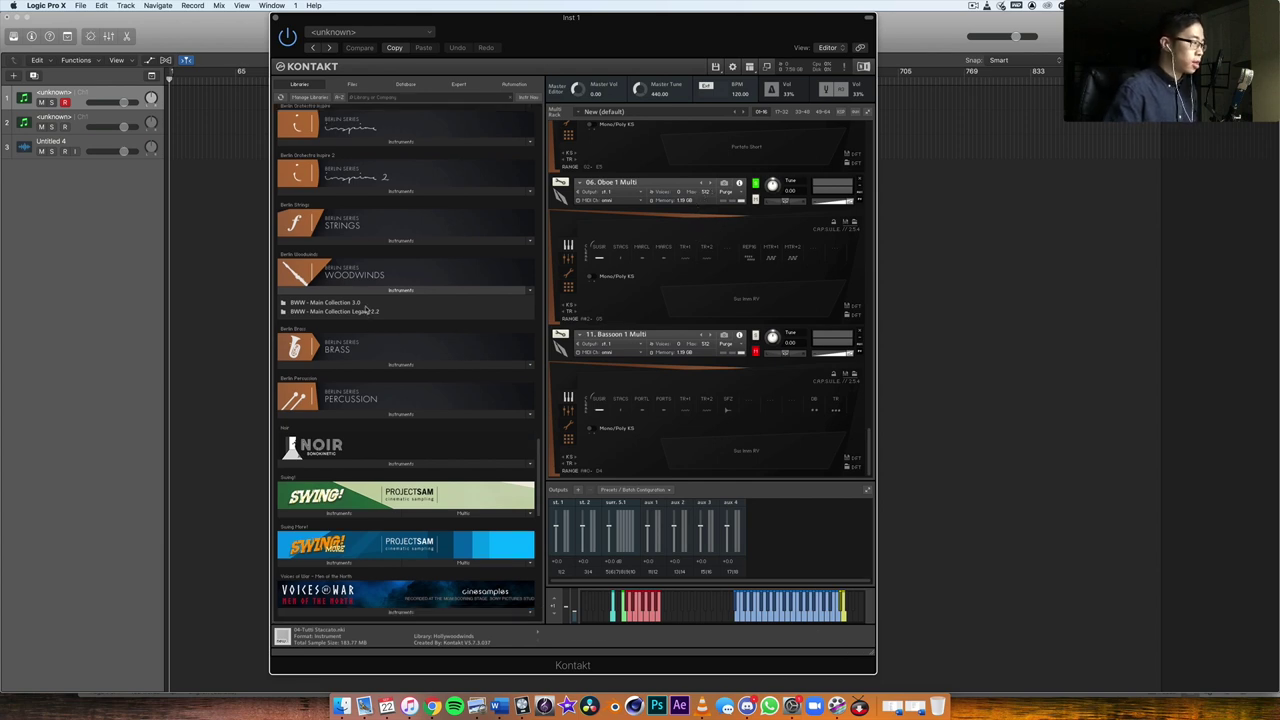
pyautogui.doubleClick(368, 306)
pyautogui.doubleClick(315, 311)
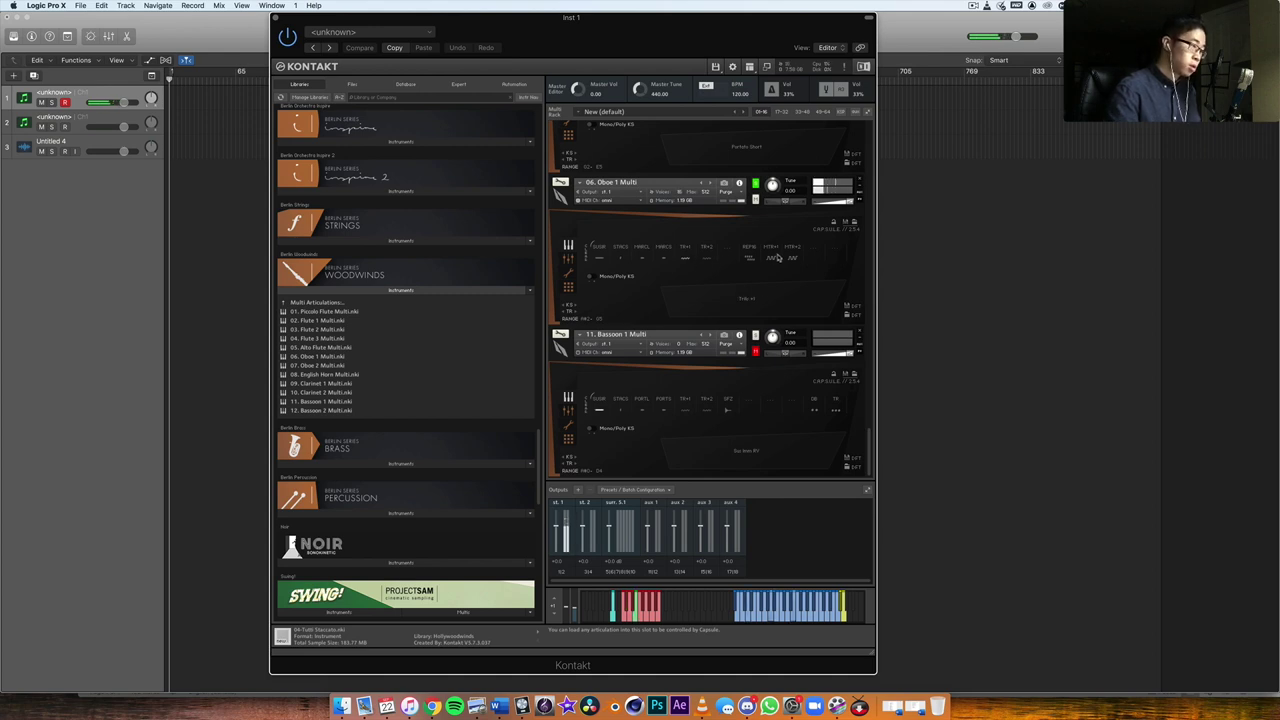
# Step: Audition the Oboe 1 patch's Repetitions 8th, Measured Trill +1 and Measured Trill +2 articulations
pyautogui.click(752, 258)
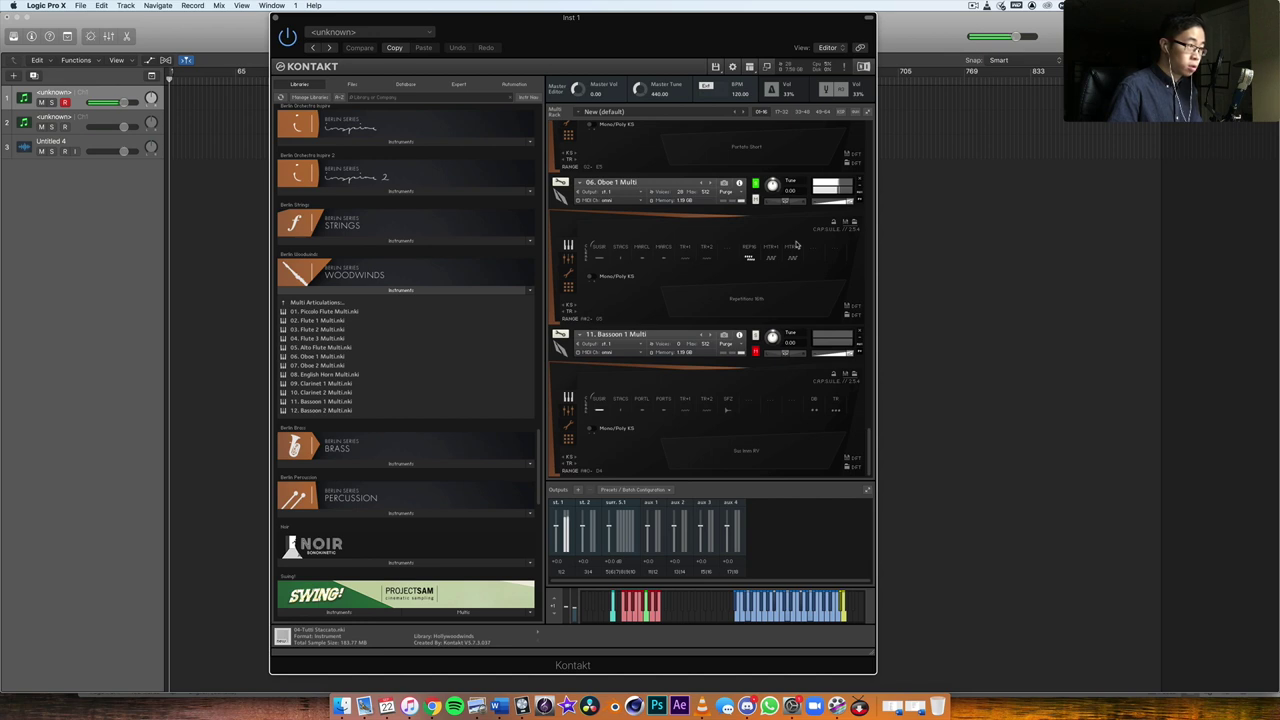
pyautogui.click(772, 258)
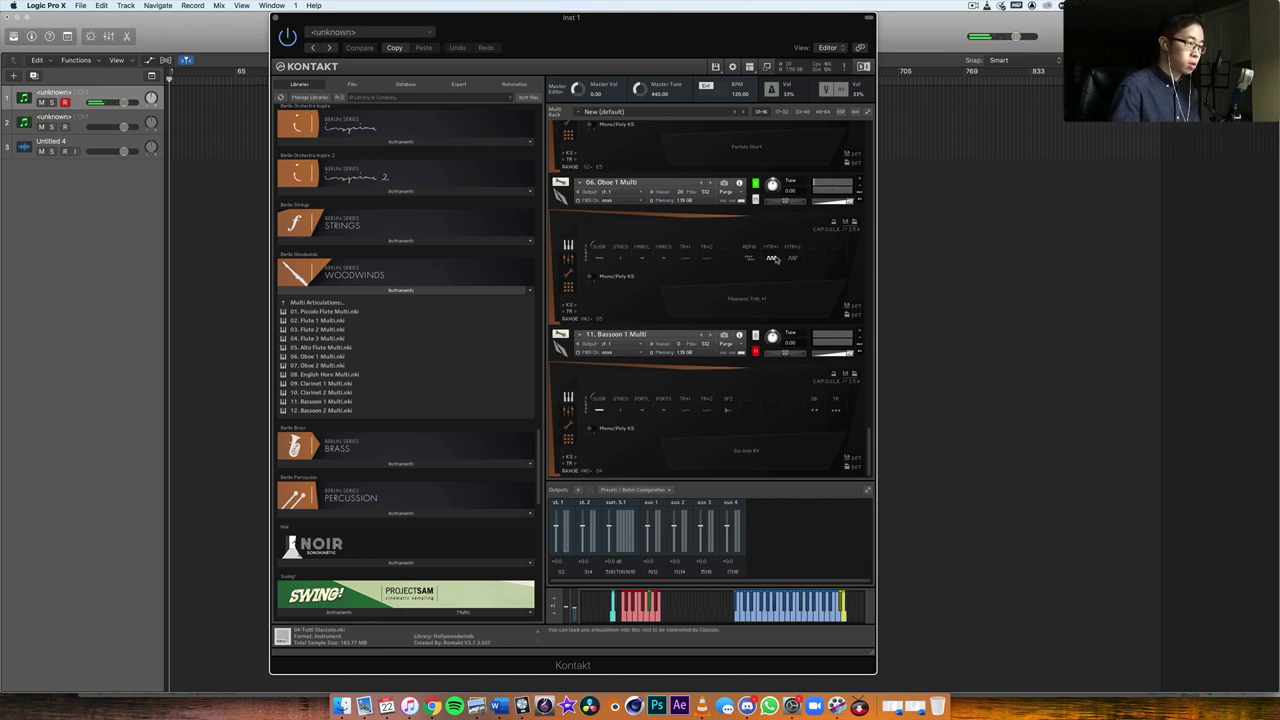
pyautogui.click(791, 258)
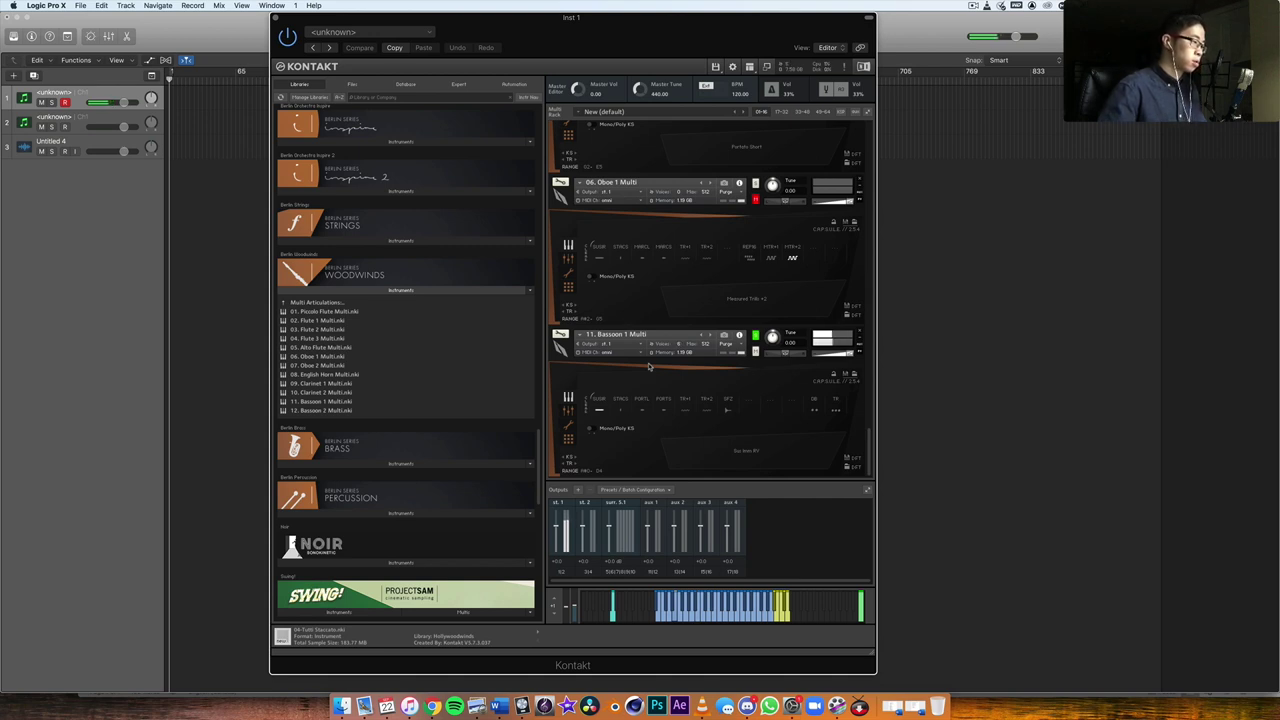
# Step: Solo the 11. Bassoon 1 Multi patch and audition its articulations, ending on Sforzando
pyautogui.click(622, 410)
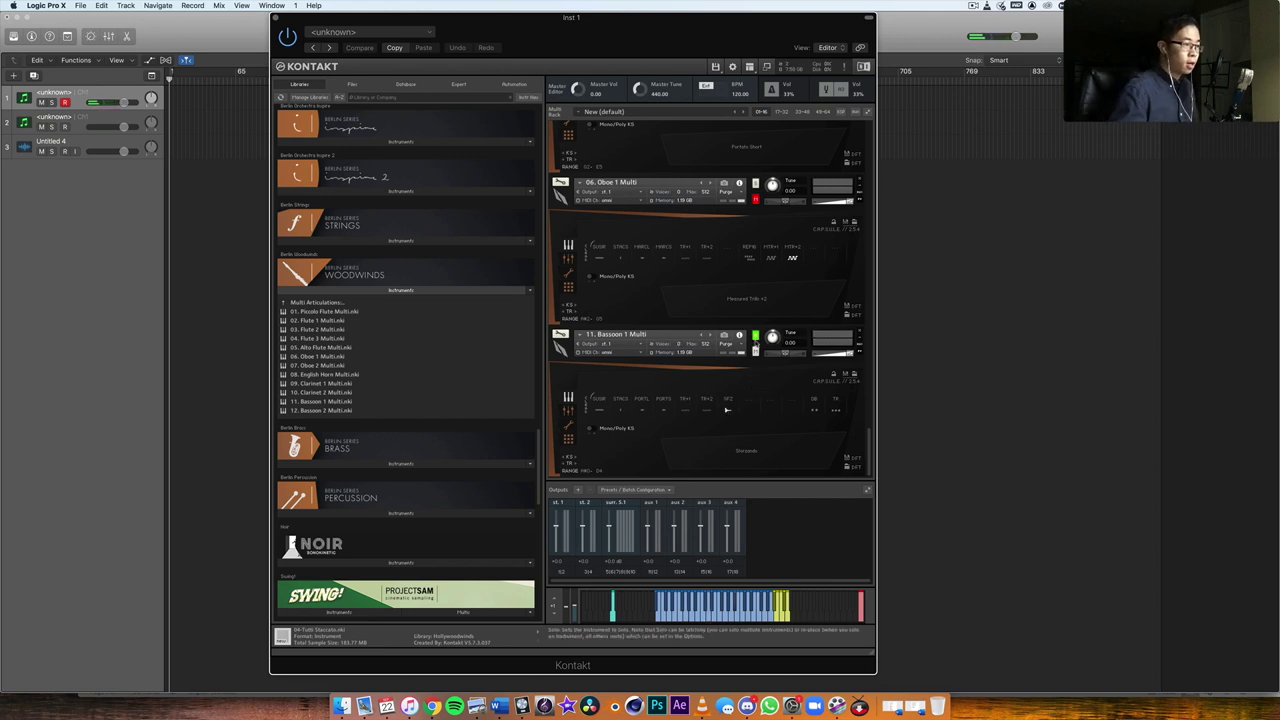
# Step: Review the loaded Berlin Woodwinds patches in the multi rack and collapse the library's instrument listing
pyautogui.scroll(5, 757, 338)
pyautogui.scroll(-3, 757, 338)
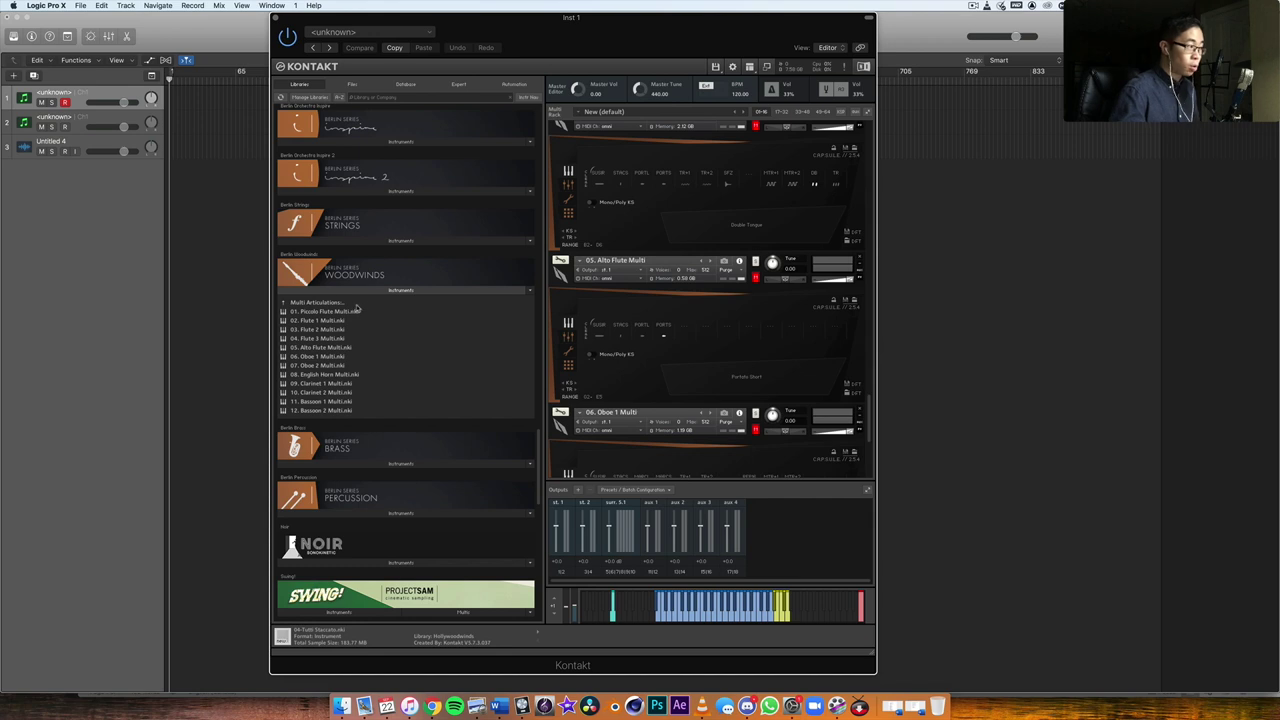
pyautogui.scroll(1, 350, 420)
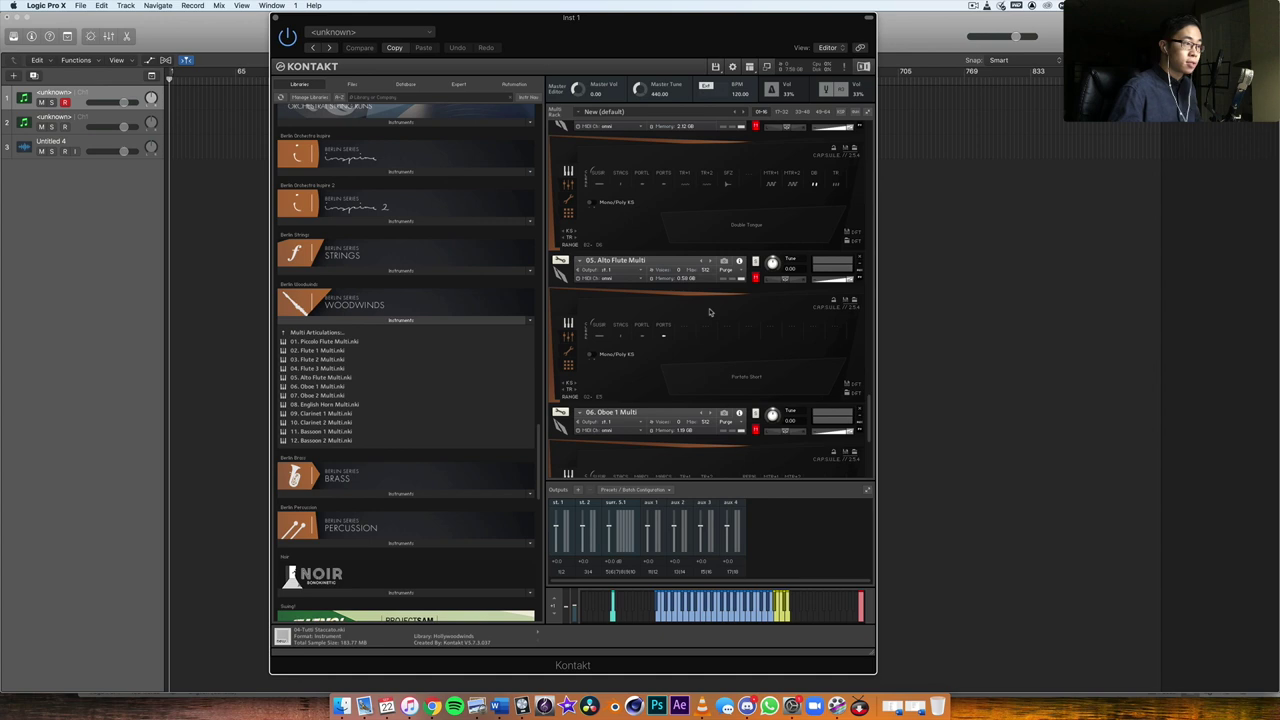
pyautogui.scroll(-5, 710, 312)
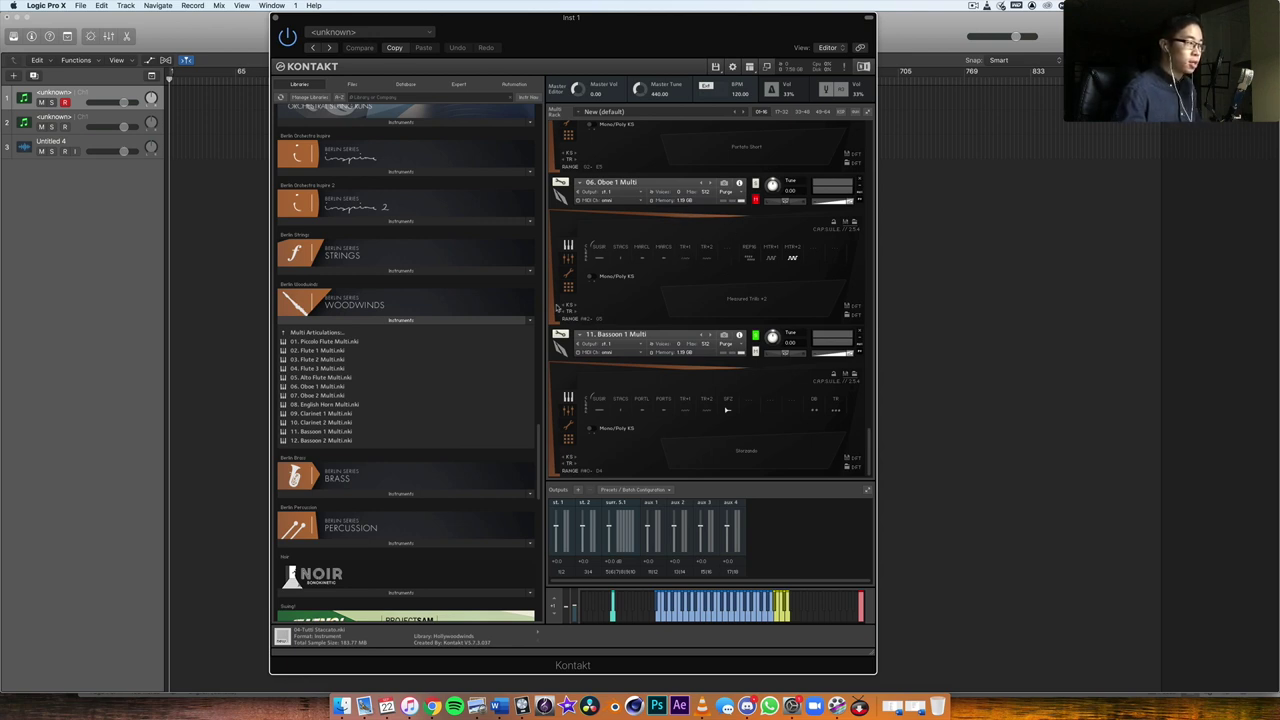
pyautogui.scroll(-5, 335, 275)
pyautogui.scroll(5, 335, 278)
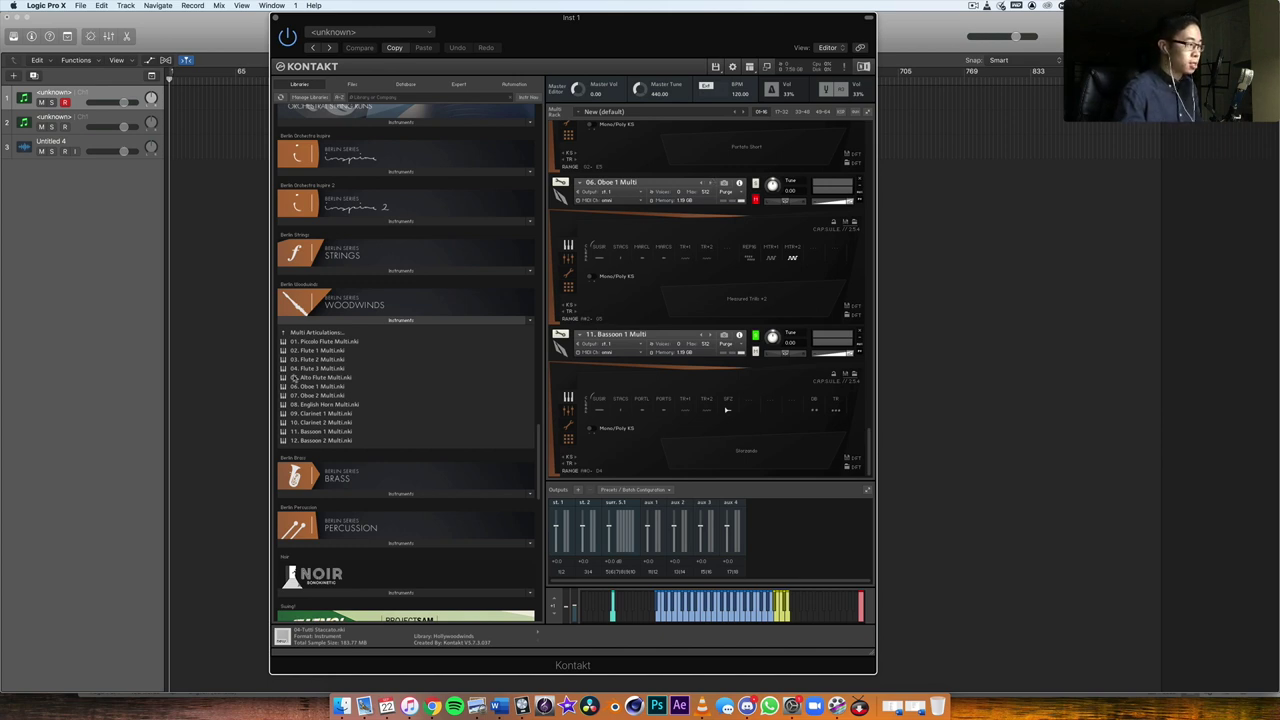
pyautogui.click(371, 322)
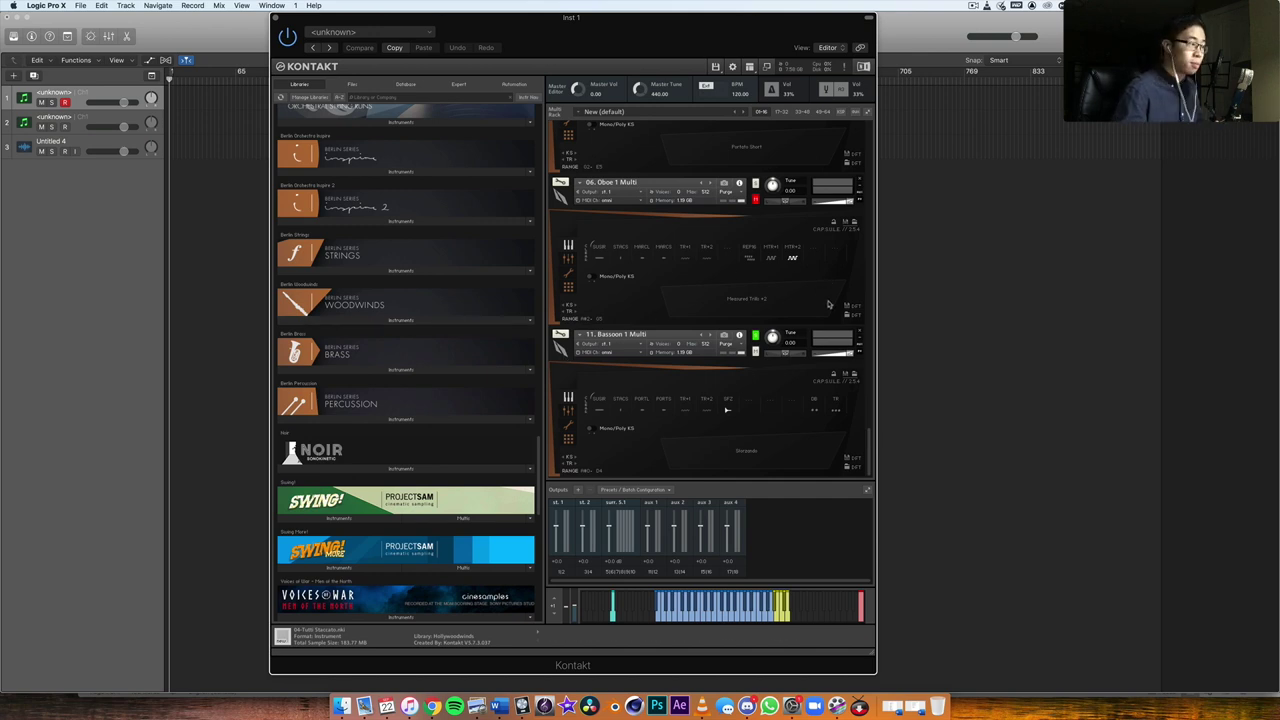
# Step: Close the Kontakt instrument window and select the second track in the Logic Pro project
pyautogui.click(281, 18)
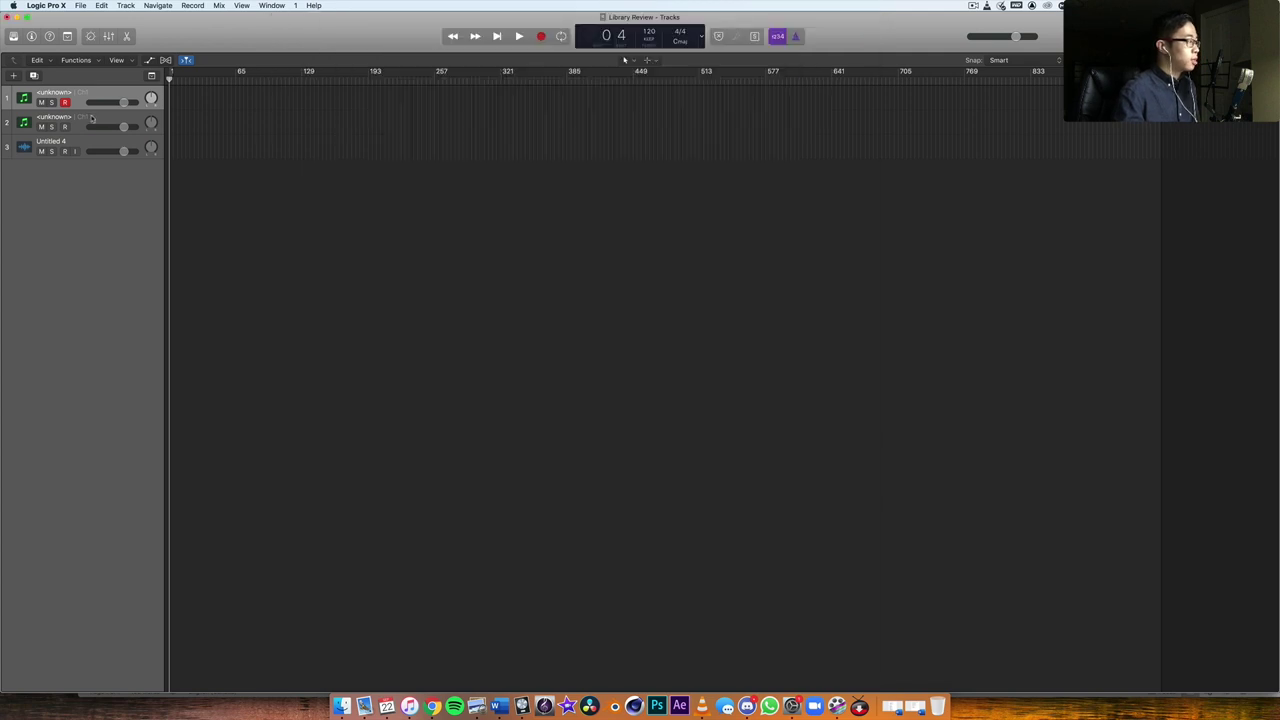
pyautogui.click(92, 122)
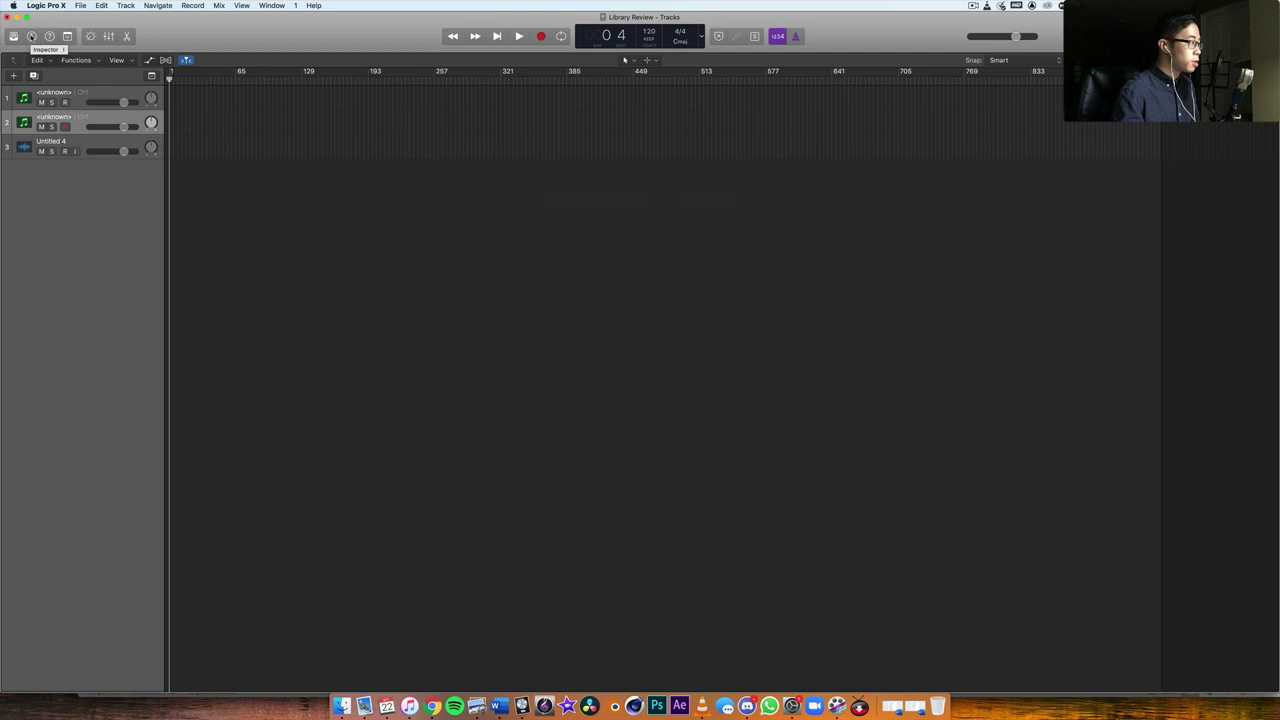
# Step: Open the second track's Kontakt instrument through the inspector and audition the Solo Flute Multi's Staccato and Portato Long articulations
pyautogui.click(31, 36)
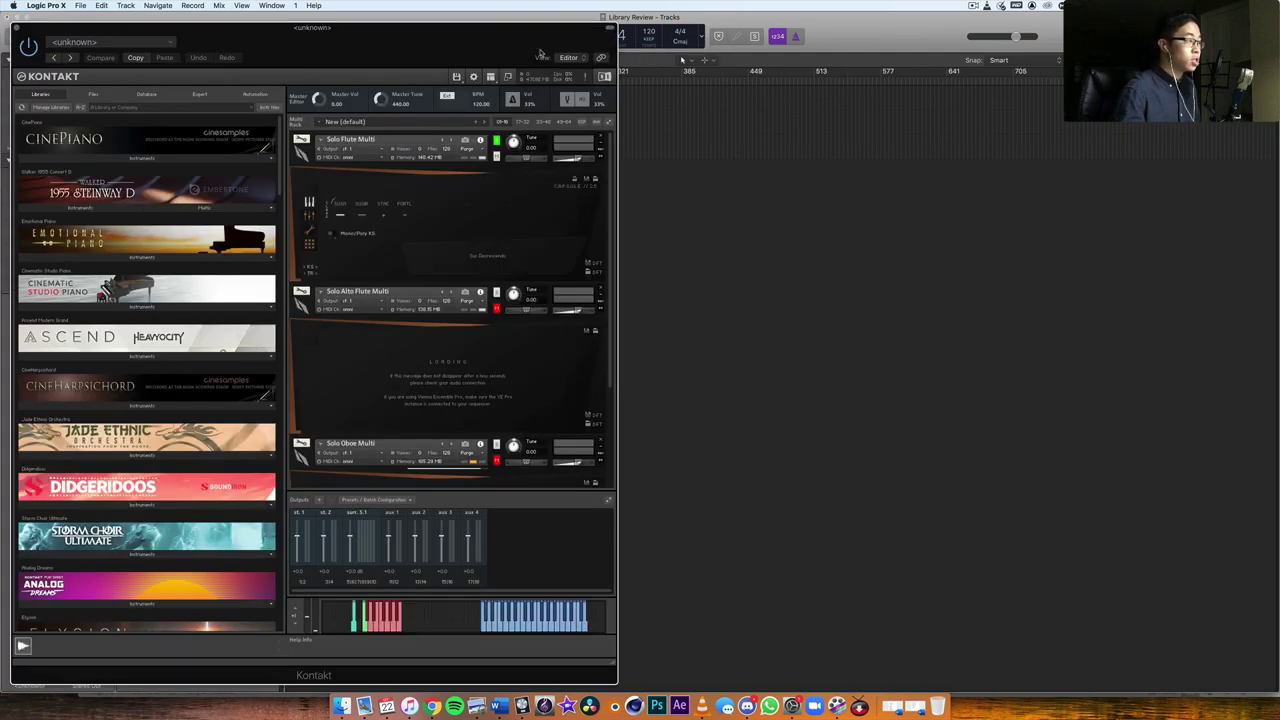
pyautogui.moveTo(526, 16); pyautogui.dragTo(824, 16)
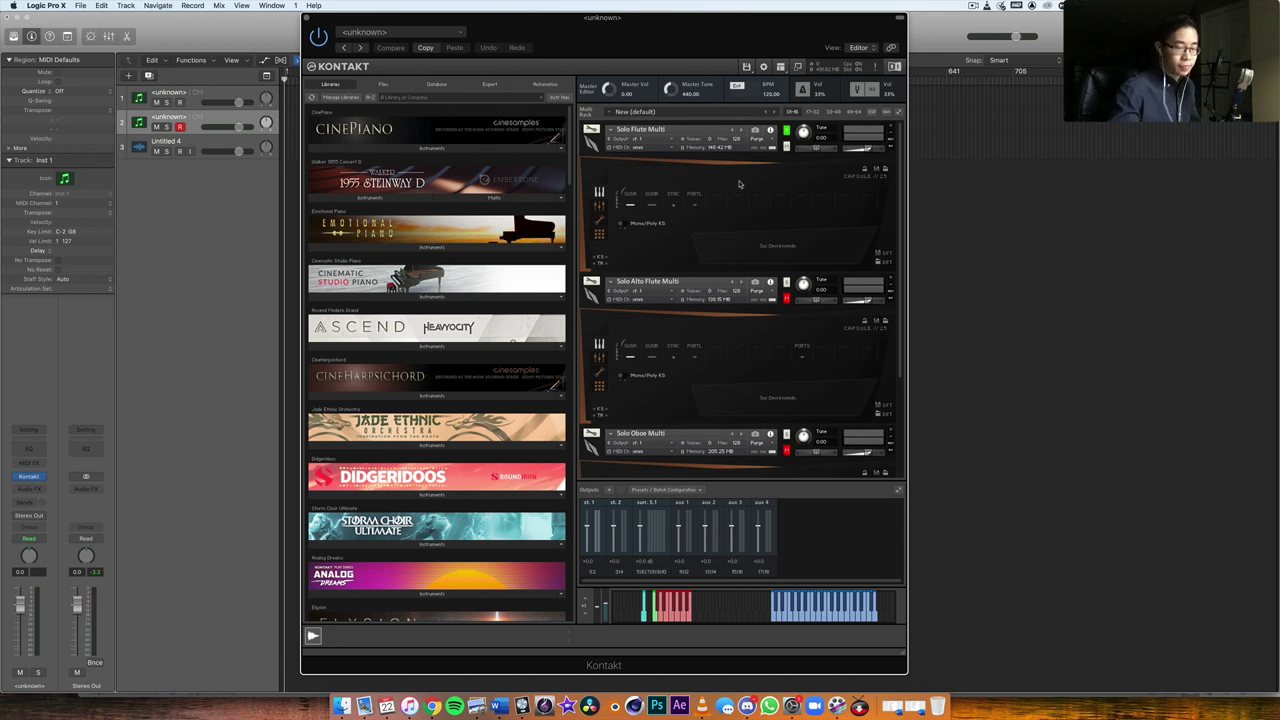
pyautogui.click(675, 207)
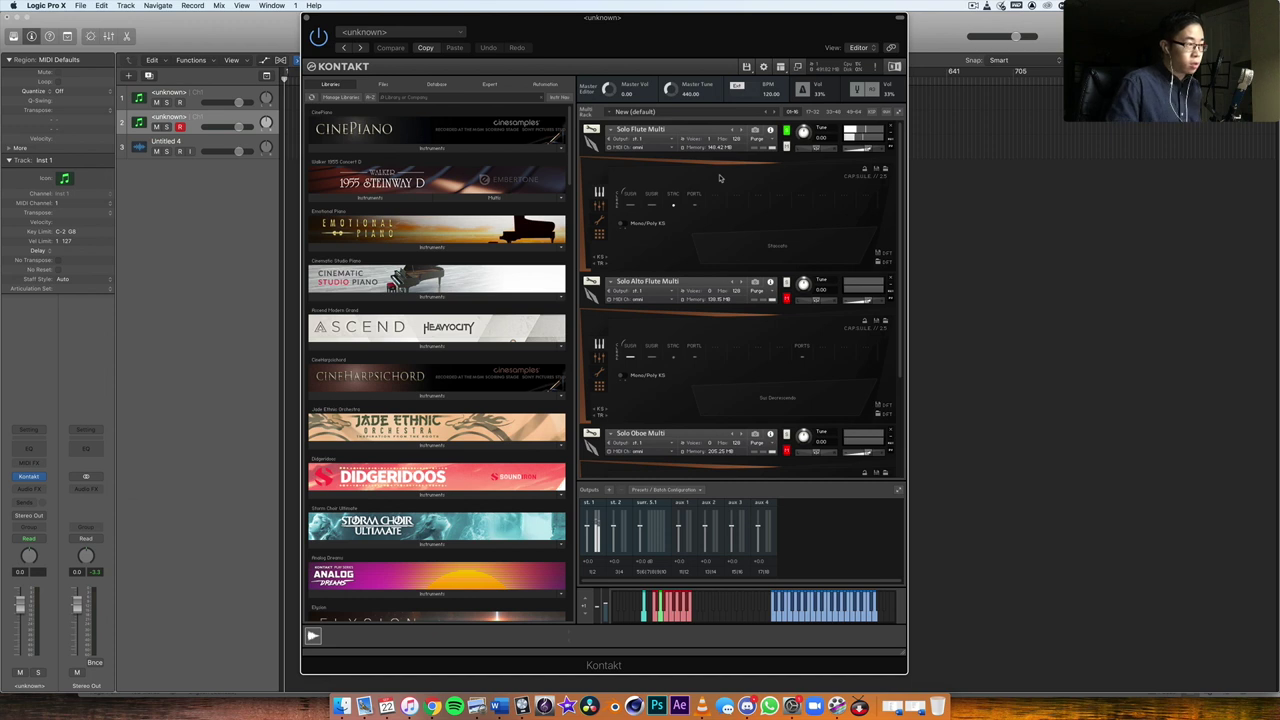
pyautogui.click(704, 203)
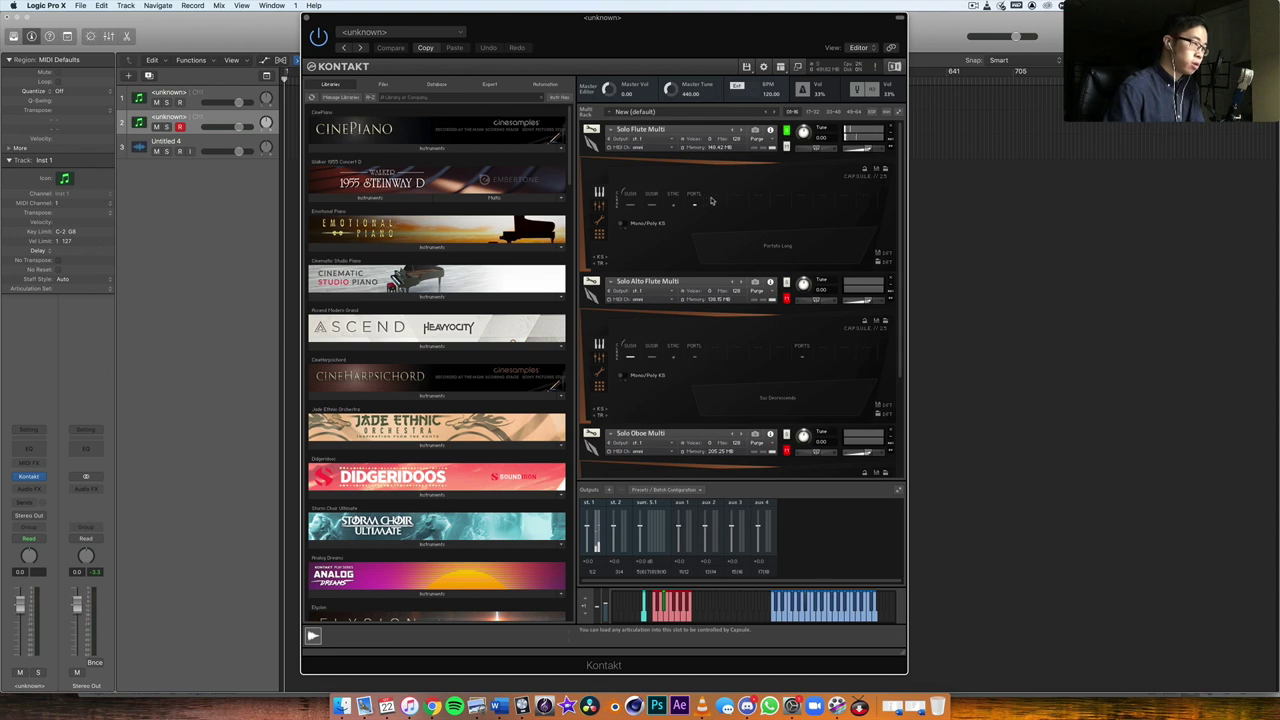
# Step: Load Grace Notes -1 into the Solo Flute Multi's first empty articulation slot, audition it, and view the choices for the next slot
pyautogui.click(718, 200)
pyautogui.click(760, 201)
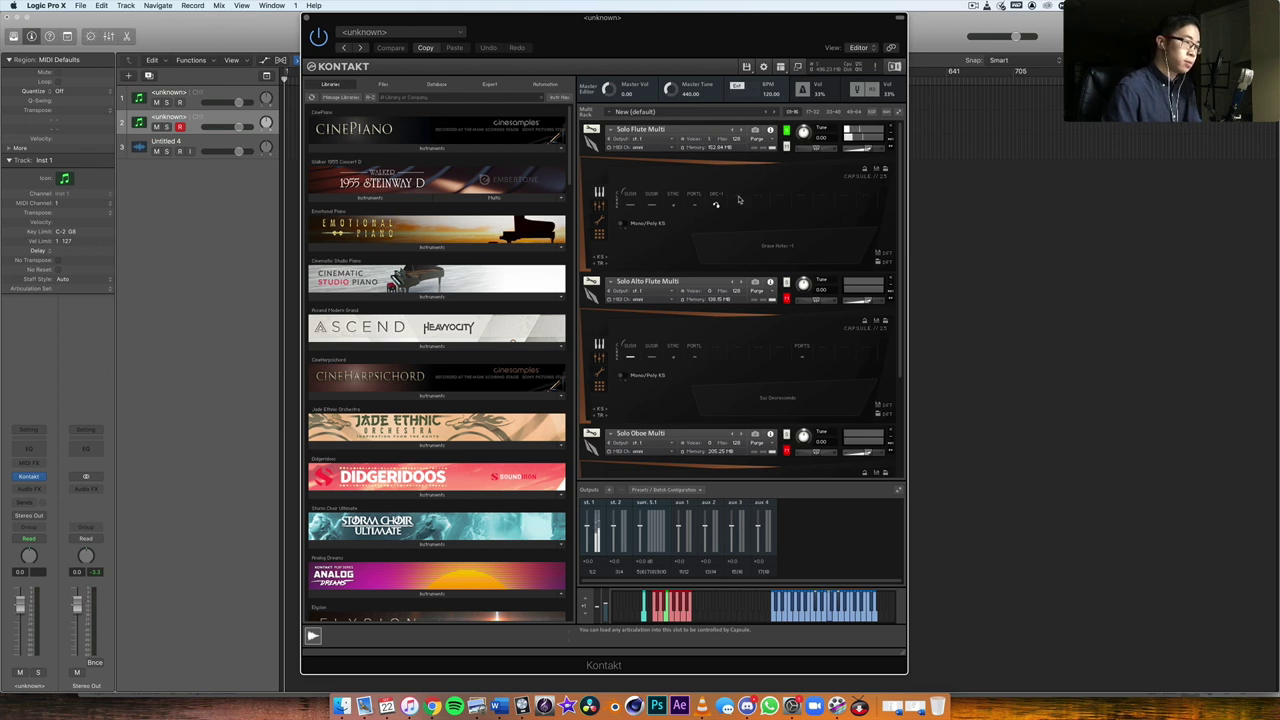
pyautogui.moveTo(739, 200)
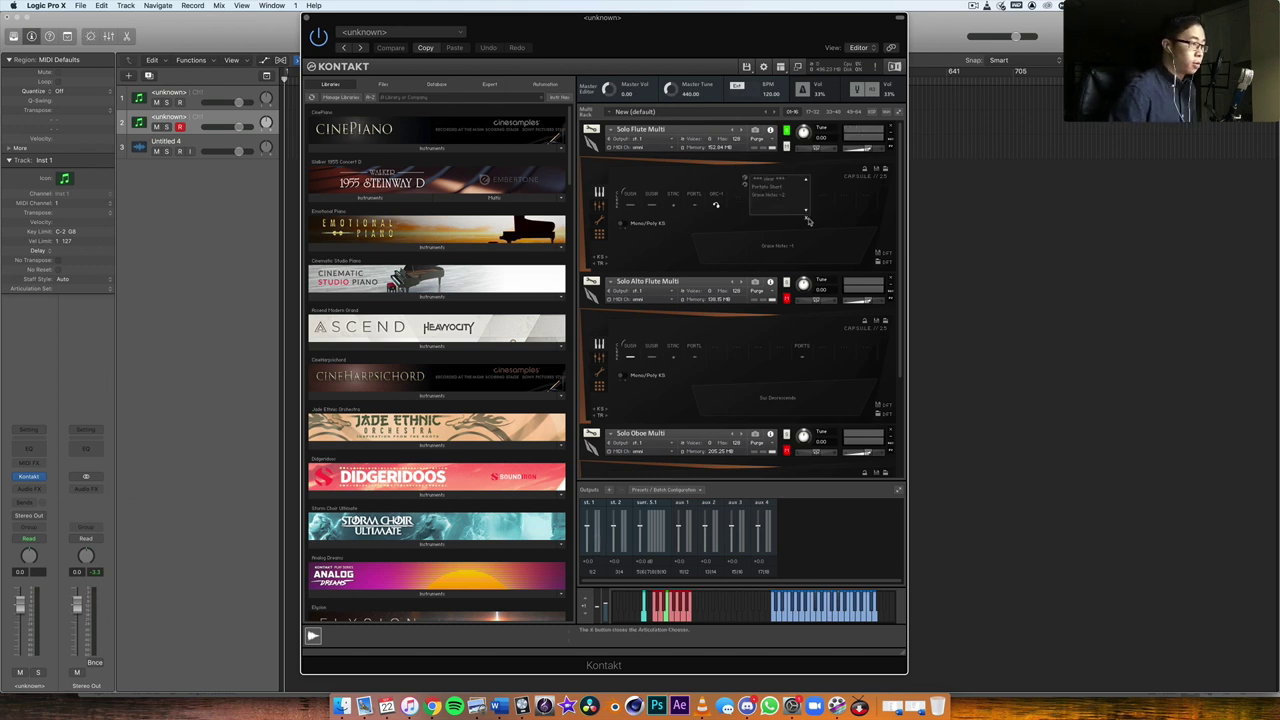
# Step: Solo the Solo Alto Flute Multi patch and audition it
pyautogui.scroll(-1, 808, 225)
pyautogui.scroll(-1, 808, 225)
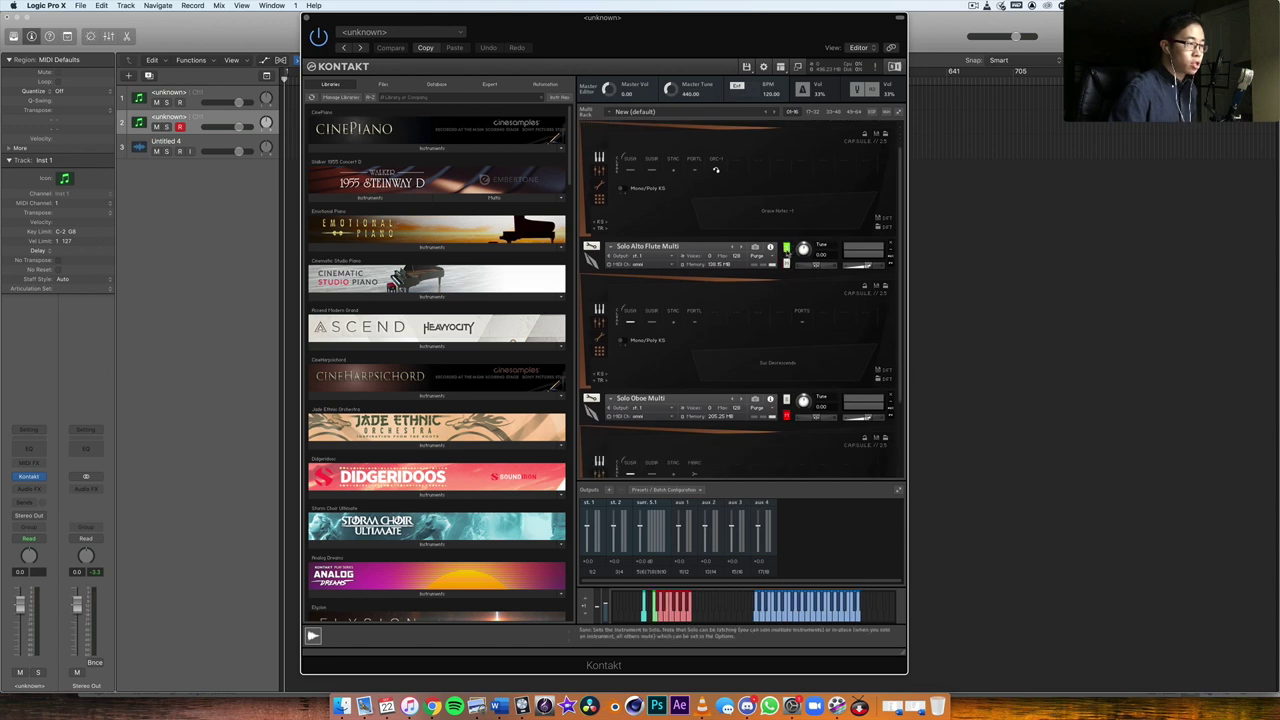
pyautogui.scroll(-5, 800, 240)
pyautogui.scroll(2, 797, 247)
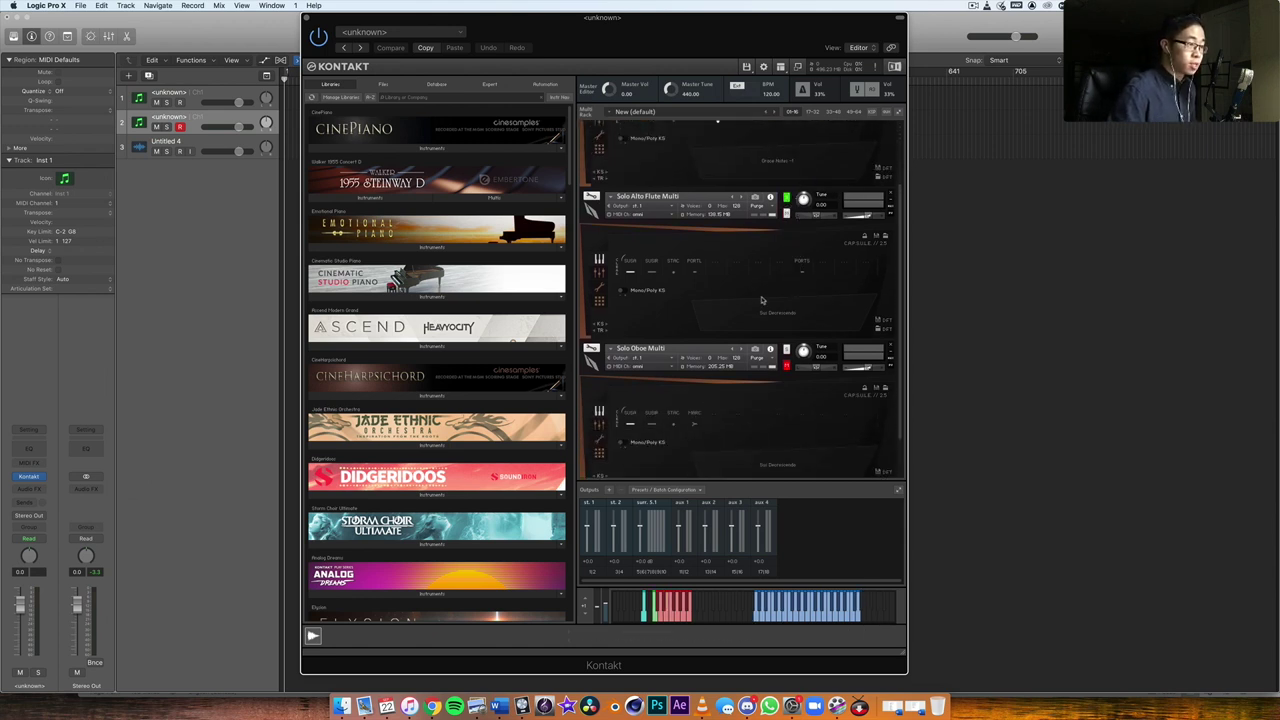
# Step: Solo the Solo Oboe Multi patch and audition it
pyautogui.scroll(-1, 762, 298)
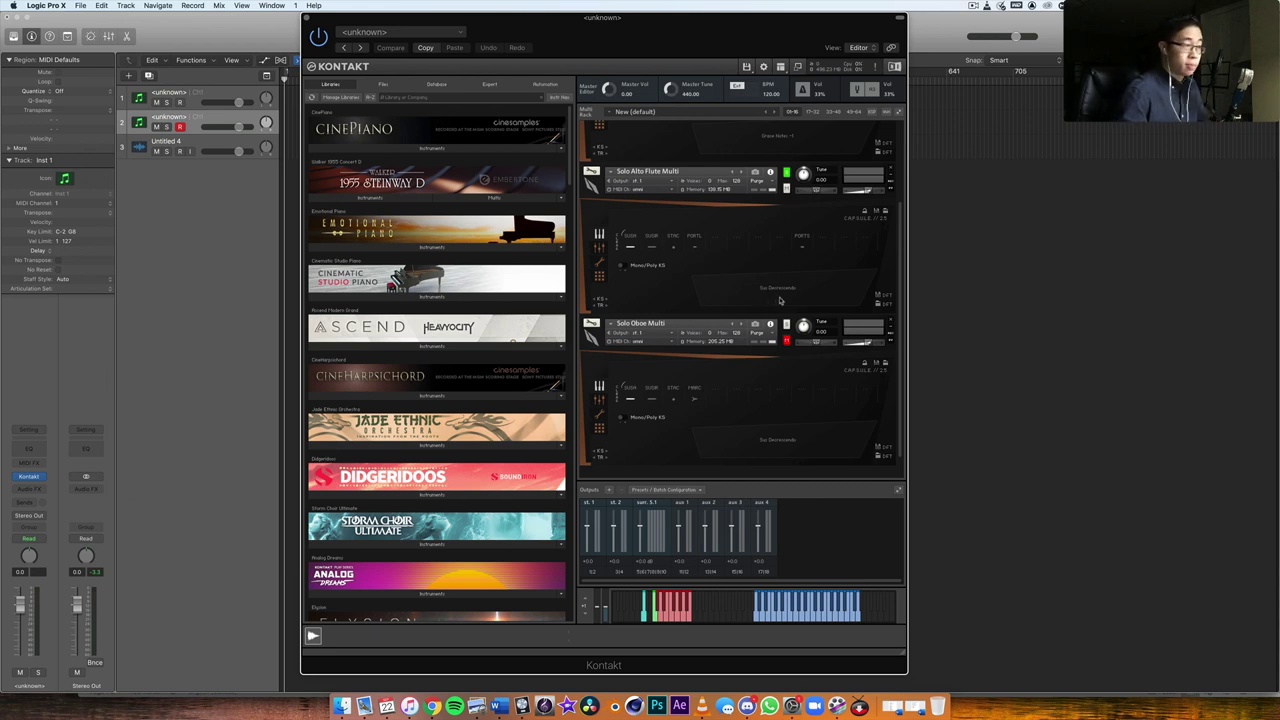
pyautogui.scroll(-1, 790, 302)
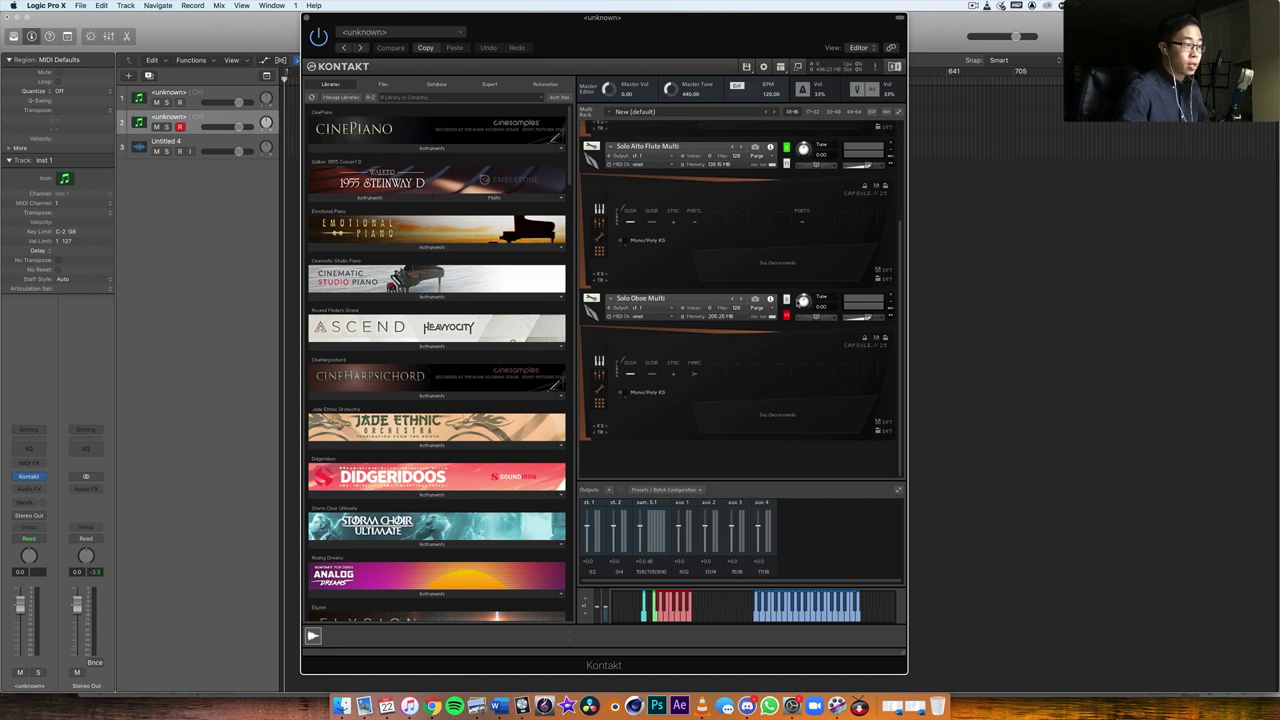
pyautogui.click(787, 301)
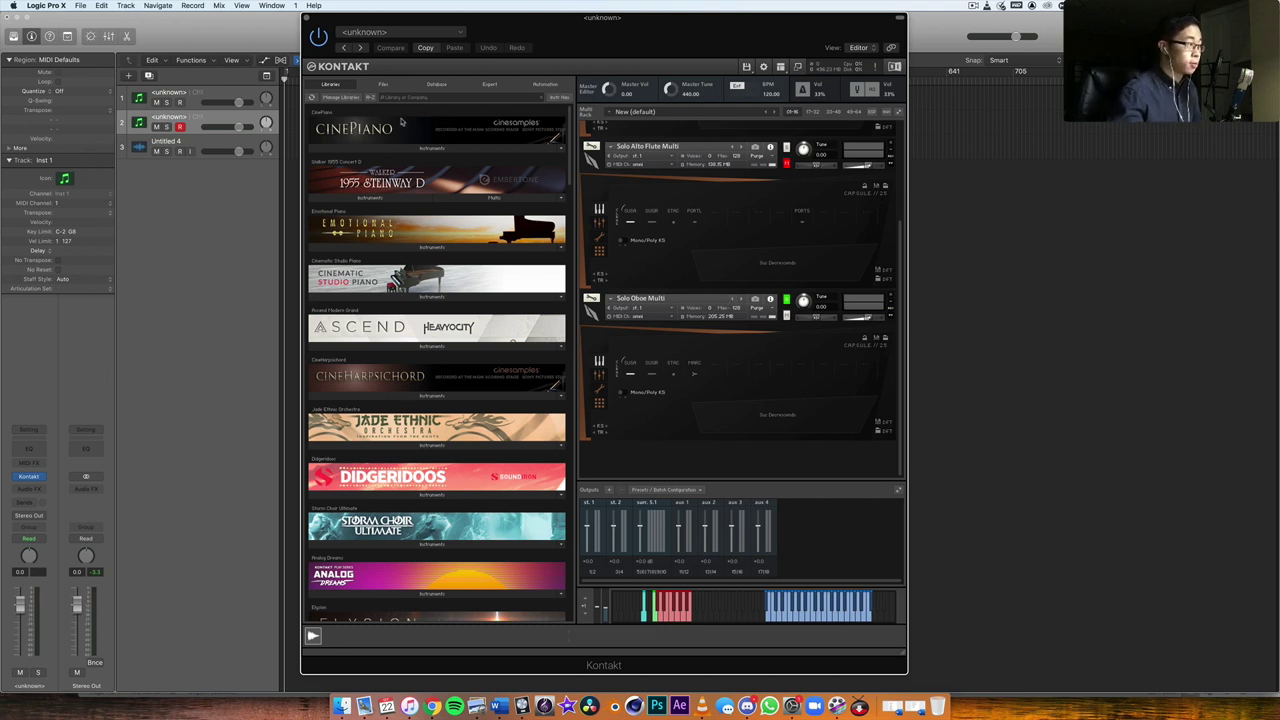
pyautogui.scroll(3, 838, 277)
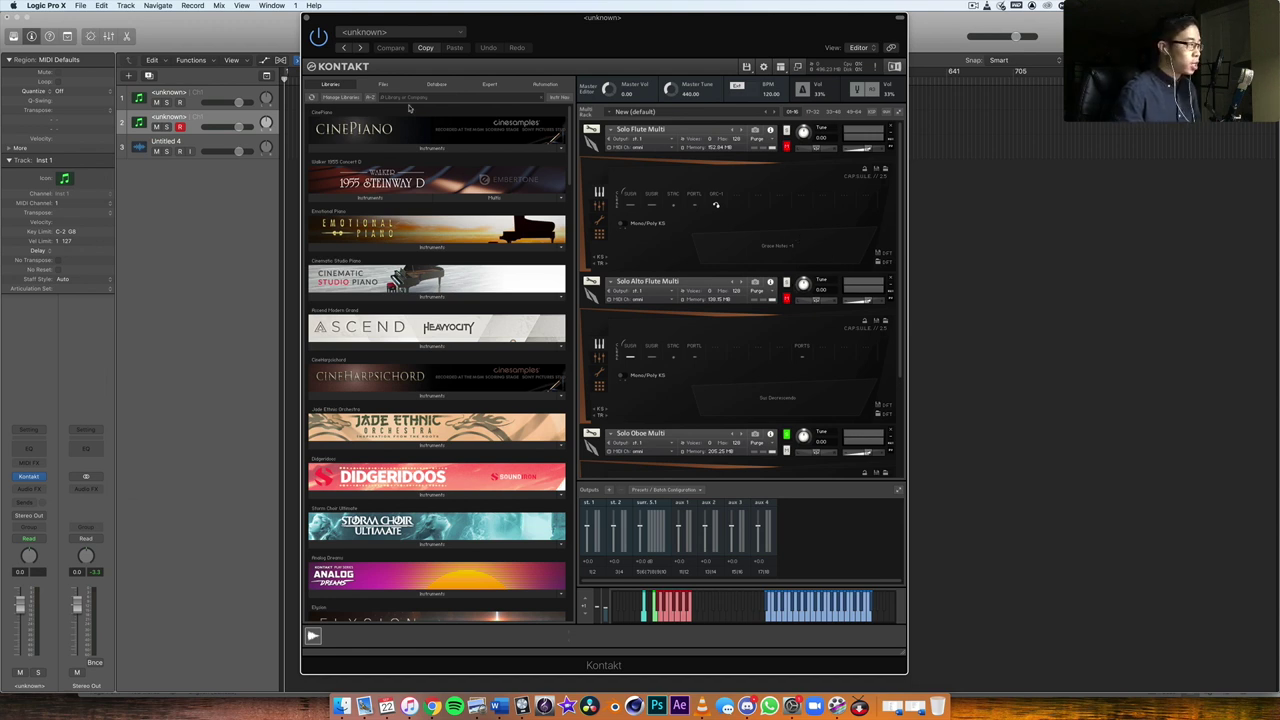
# Step: Close the second track's Kontakt window and open the Kontakt instrument on the first track
pyautogui.click(307, 18)
pyautogui.click(190, 101)
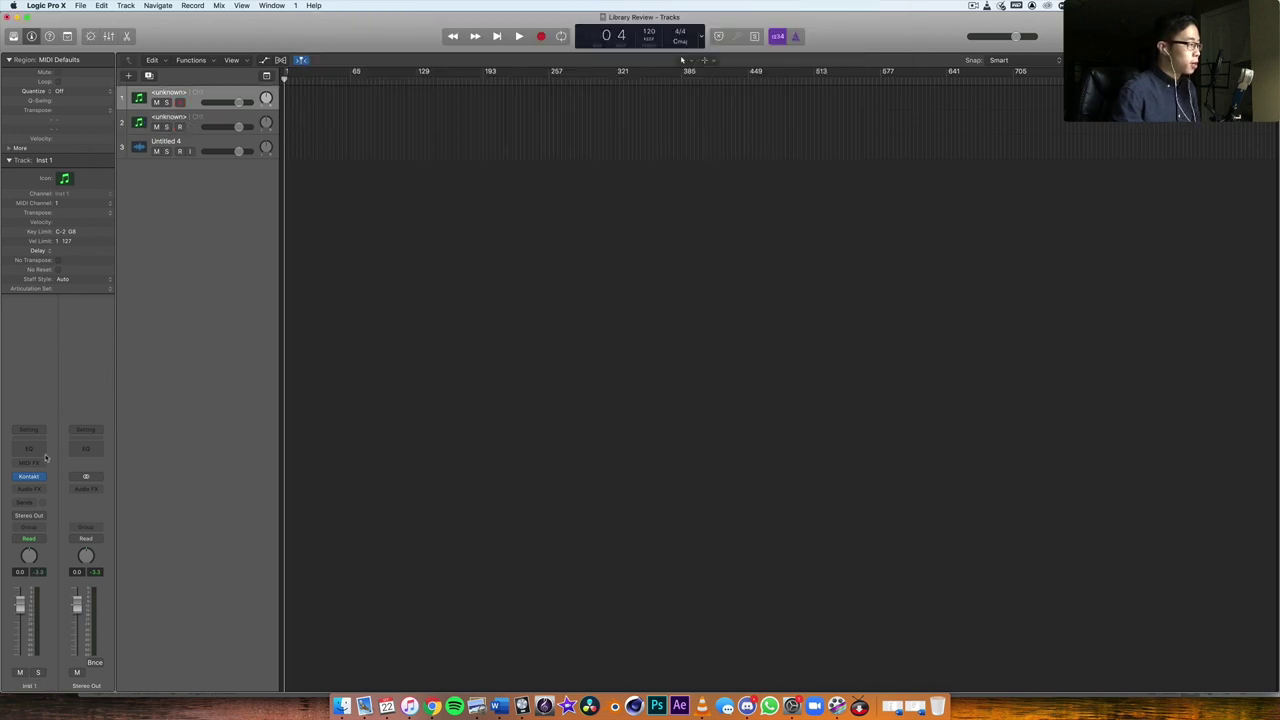
pyautogui.click(29, 477)
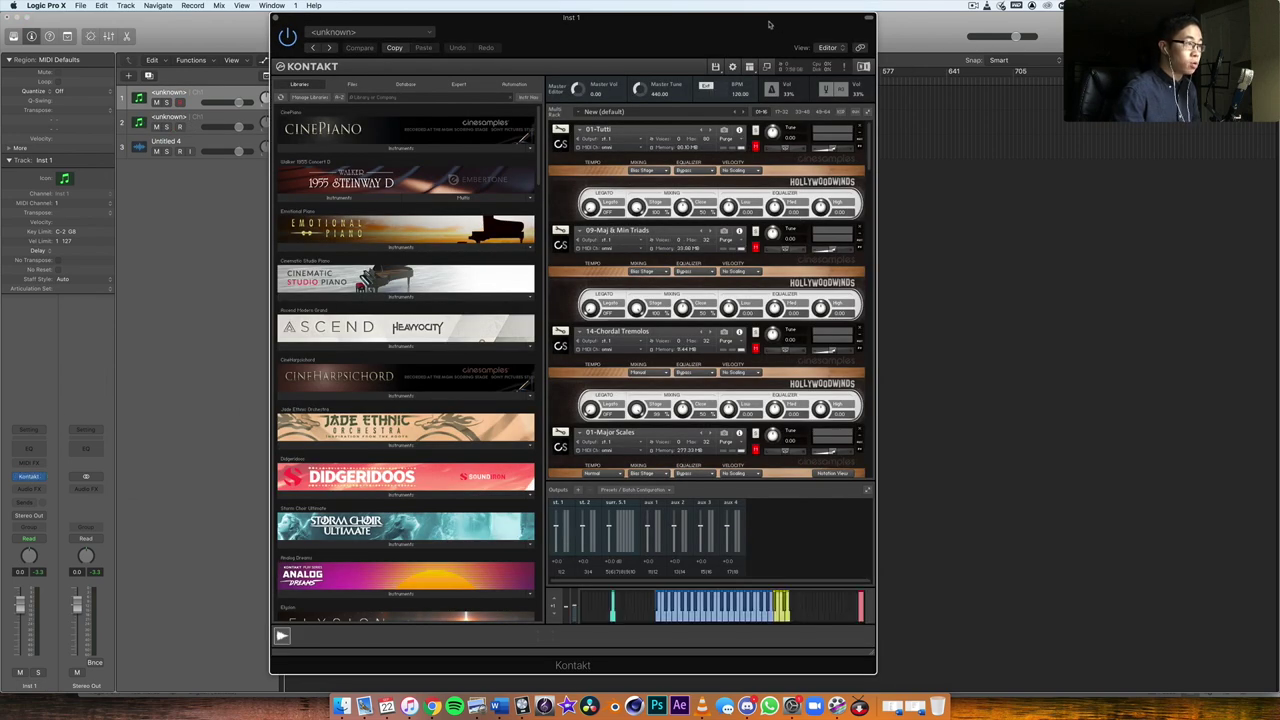
# Step: Review the loaded Hollywoodwinds, CineWinds CORE and Berlin Woodwinds patches in the first track's multi rack, repositioning the Kontakt window
pyautogui.scroll(-15, 943, 271)
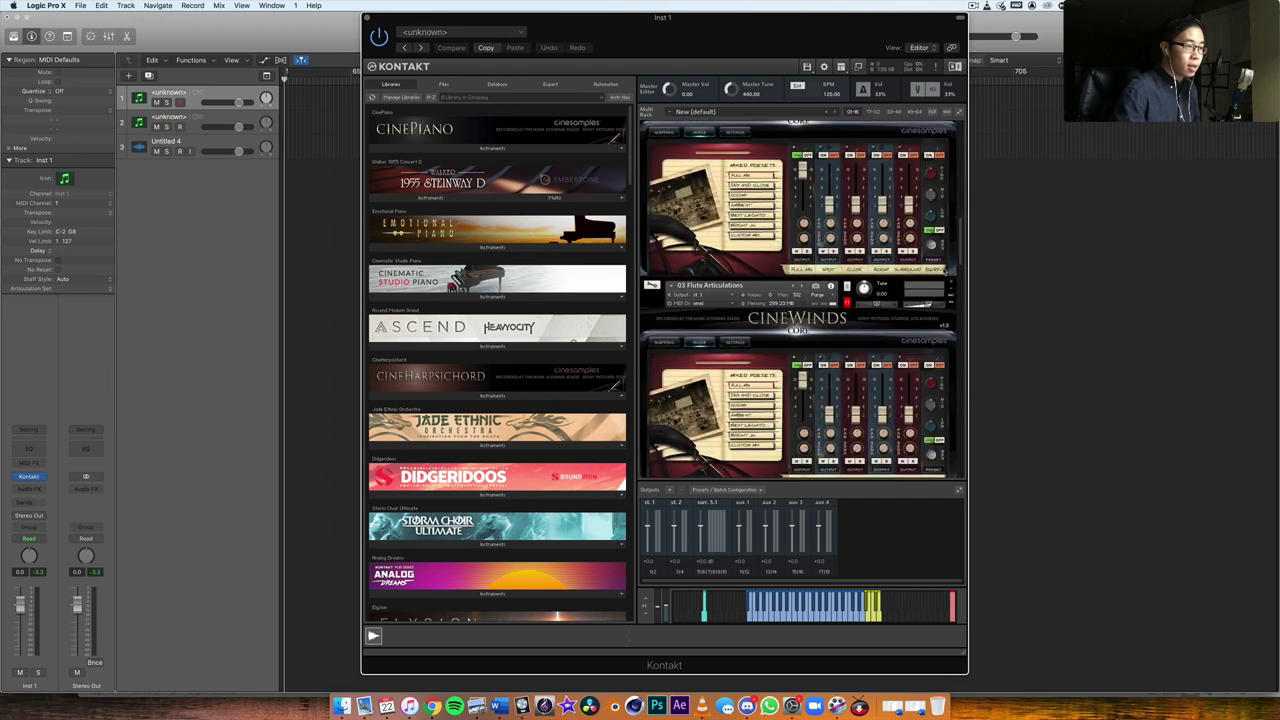
pyautogui.scroll(-10, 943, 271)
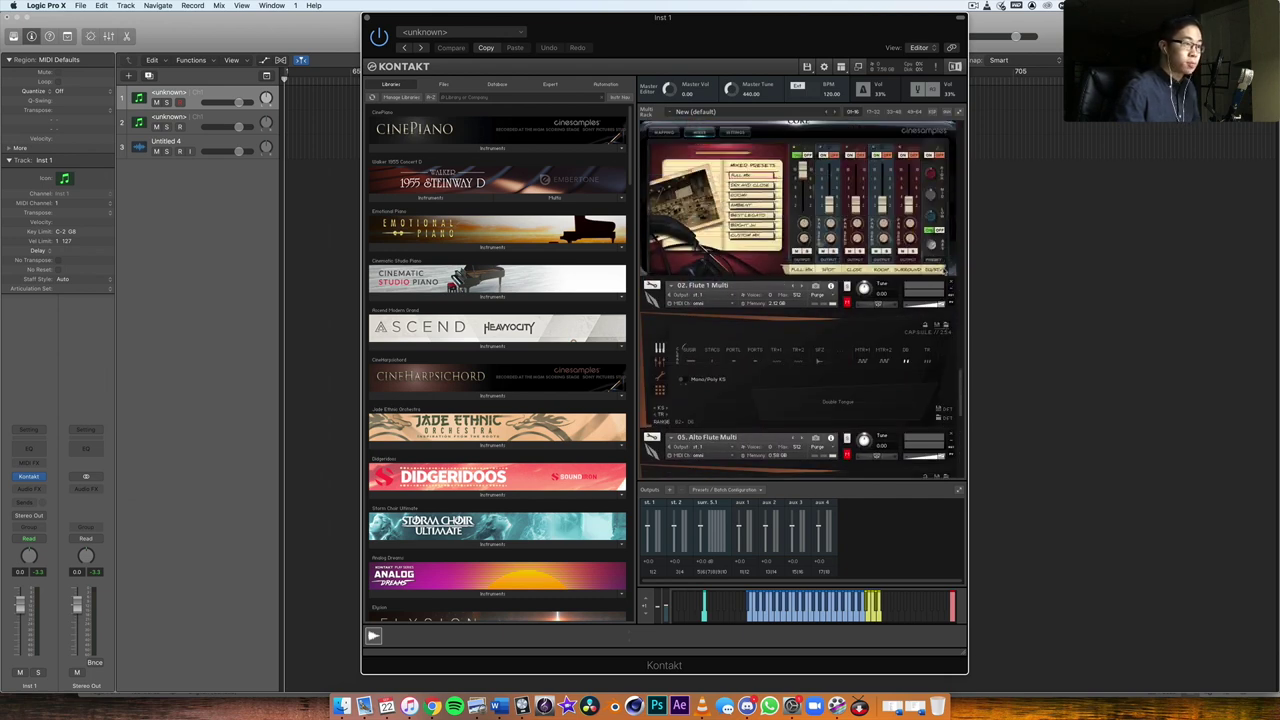
pyautogui.scroll(10, 943, 272)
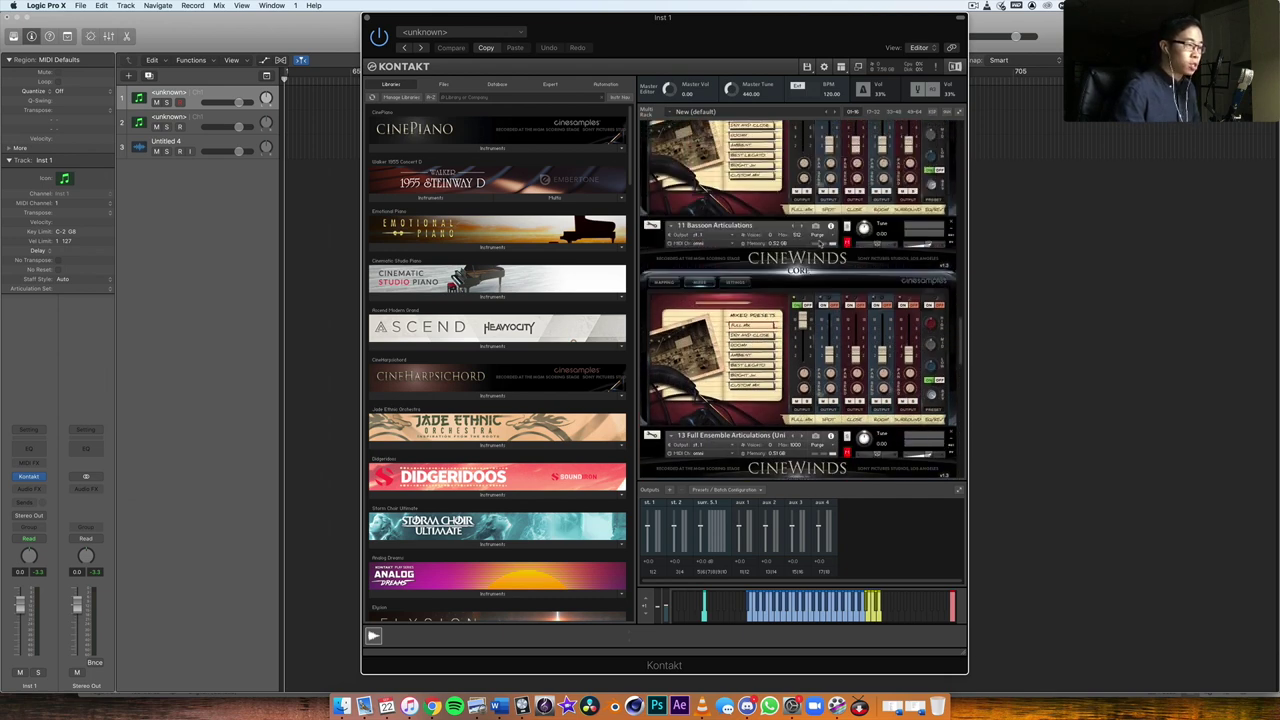
pyautogui.scroll(5, 876, 333)
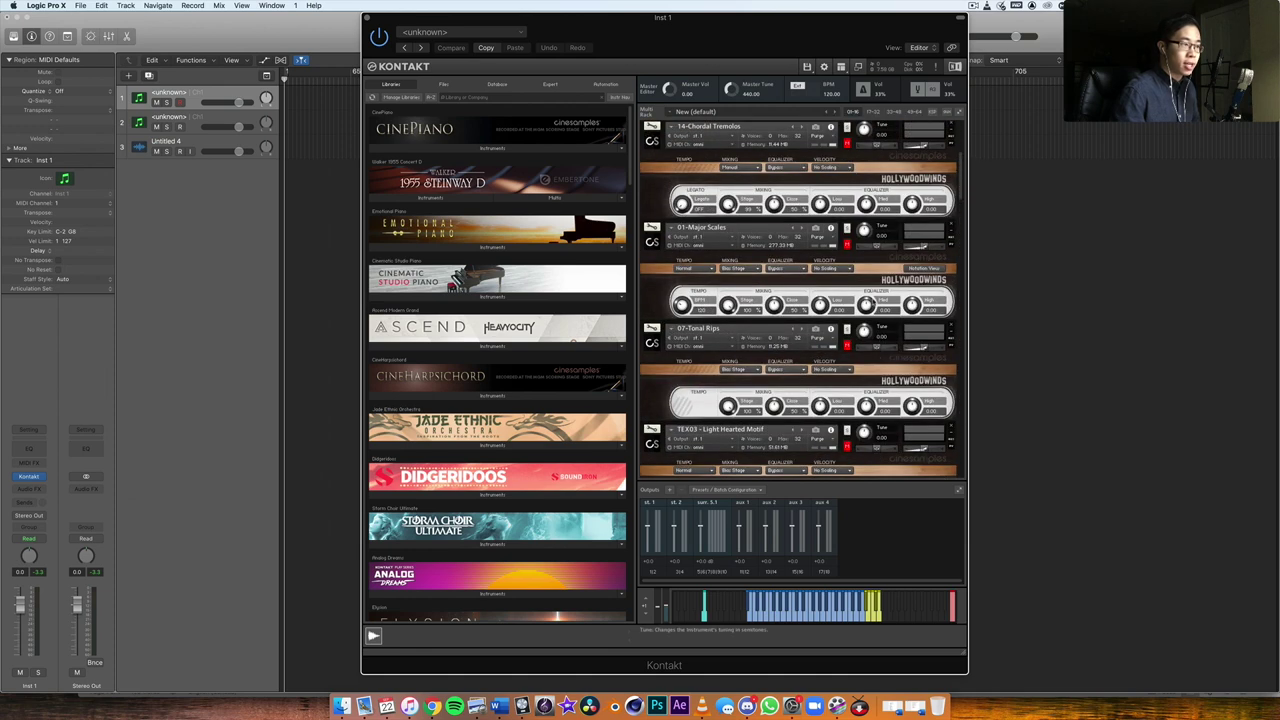
pyautogui.moveTo(715, 25); pyautogui.dragTo(679, 25)
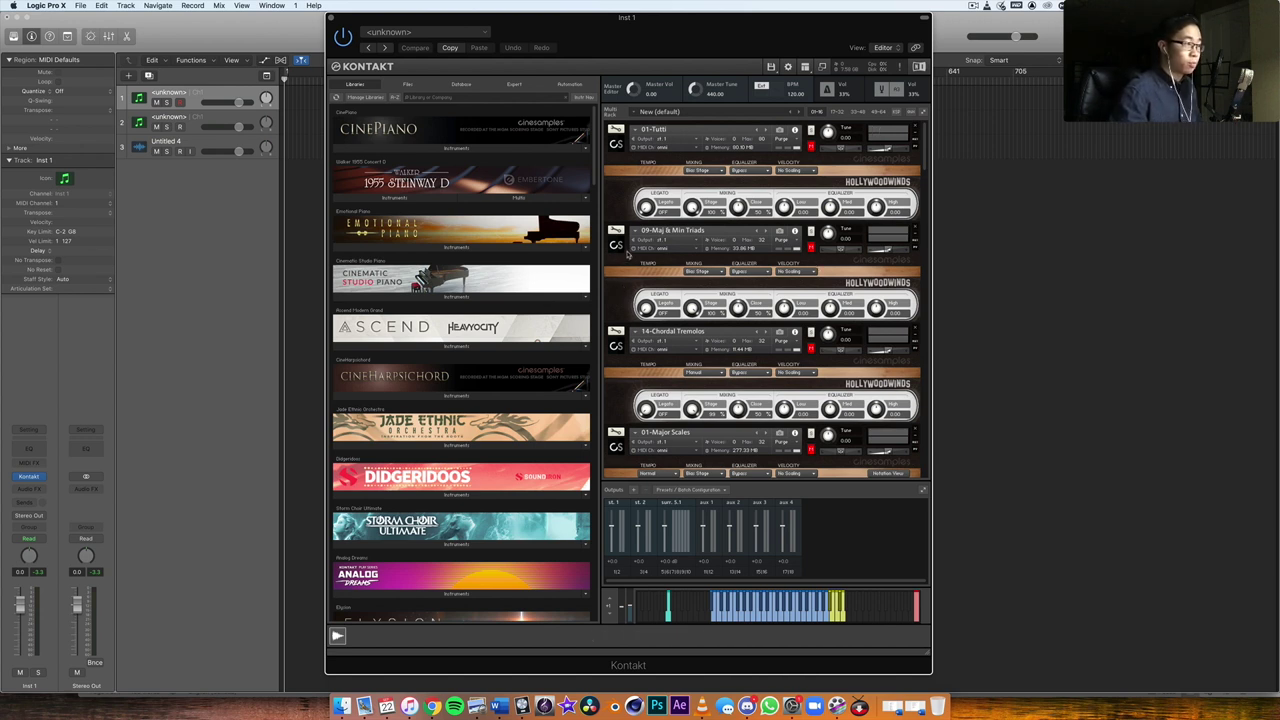
pyautogui.moveTo(636, 47); pyautogui.dragTo(616, 47)
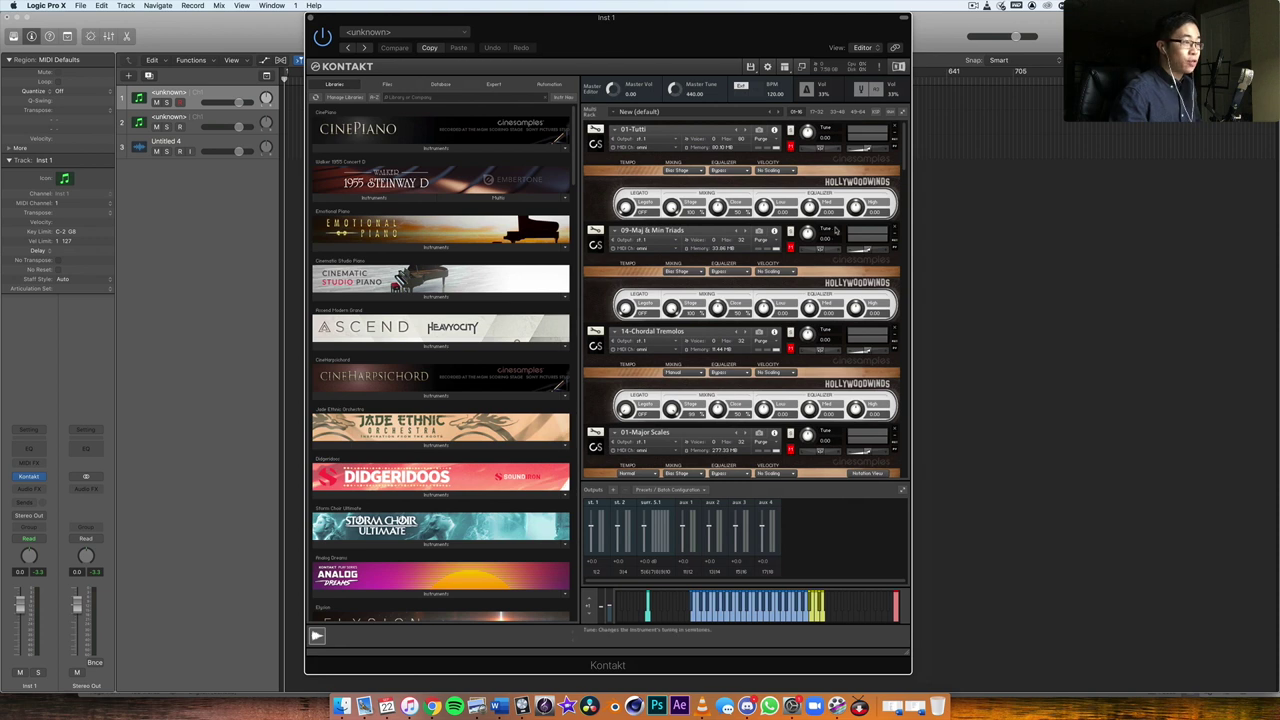